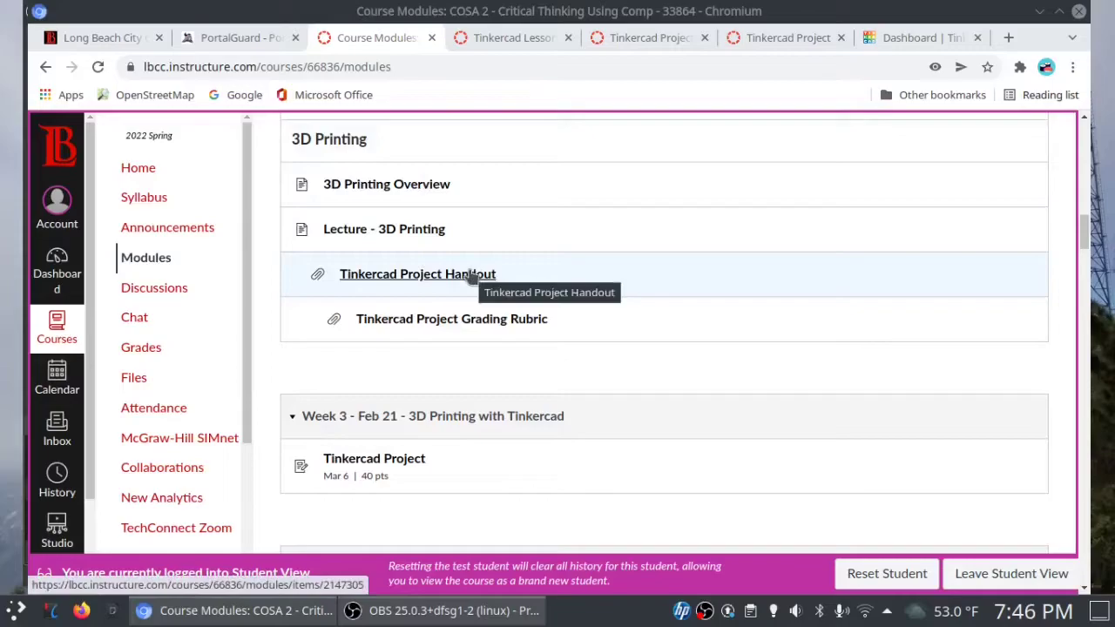
View the Tinkercad Project Grading Rubric PDF with its 40-point Word and Tinkercad file criteria.
click(517, 38)
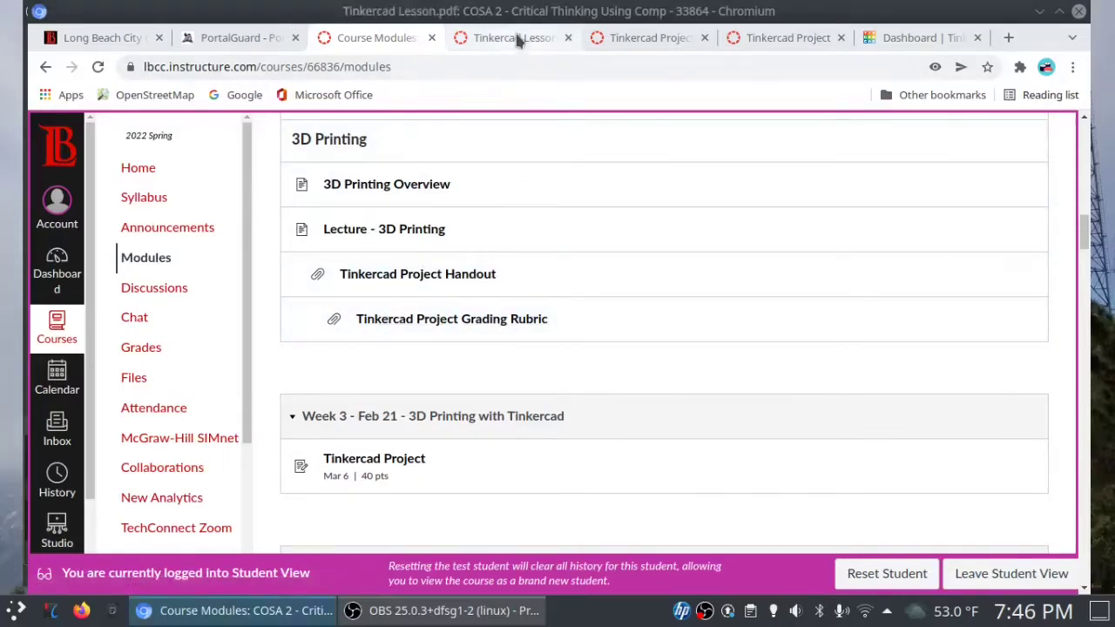
click(644, 38)
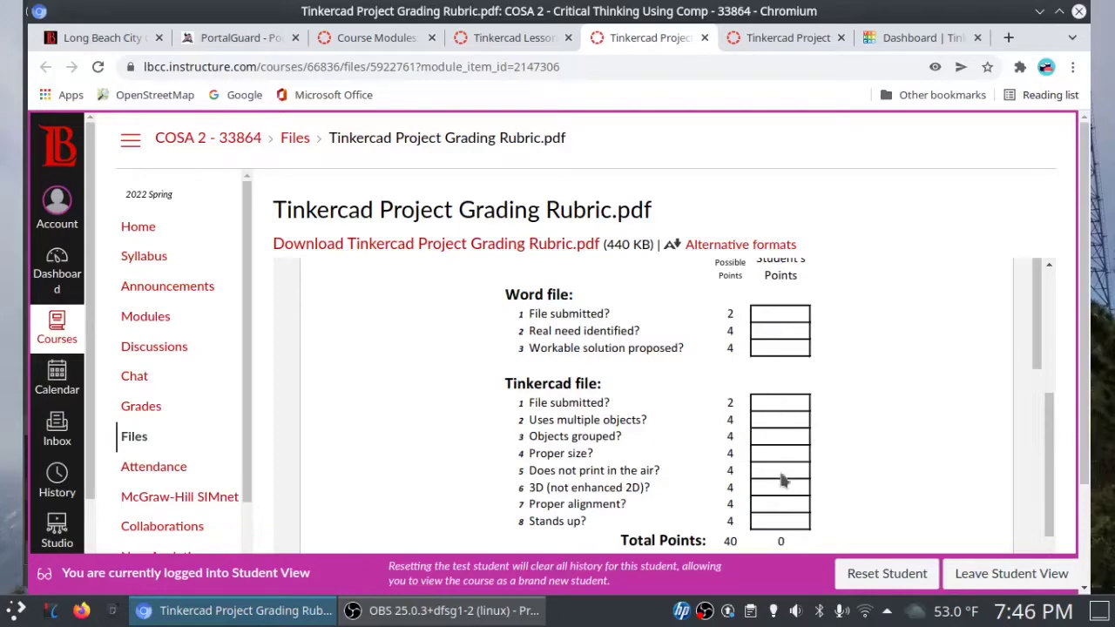
Scroll the Tinkercad Lesson PDF to Learning Tinkercad, then switch to the Tinkercad dashboard.
click(501, 38)
drag(1035, 301, 1030, 354)
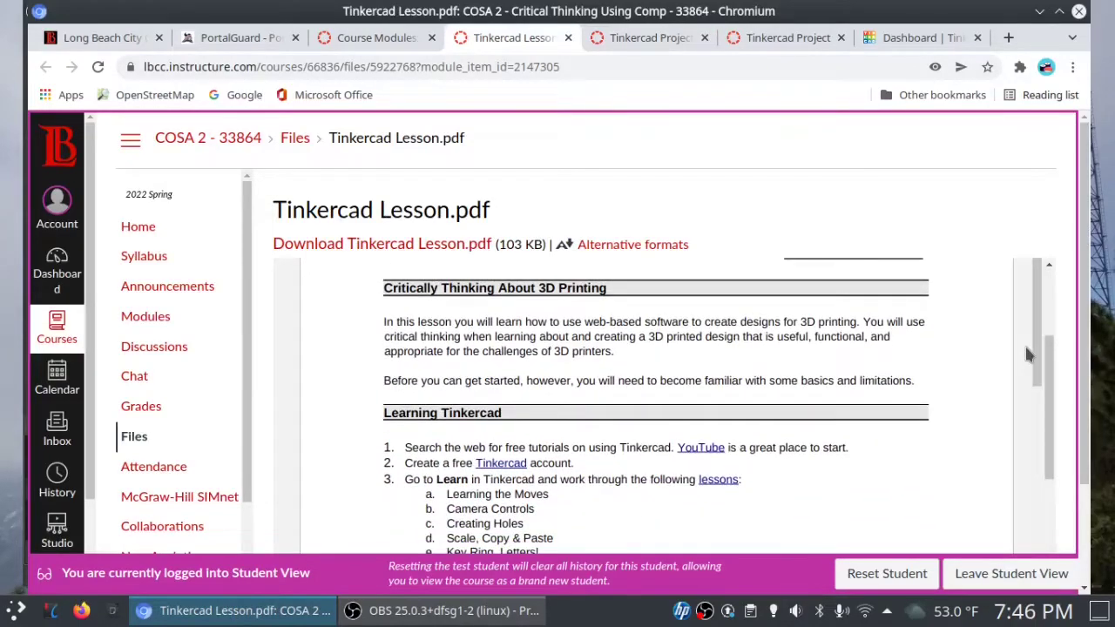
click(1106, 290)
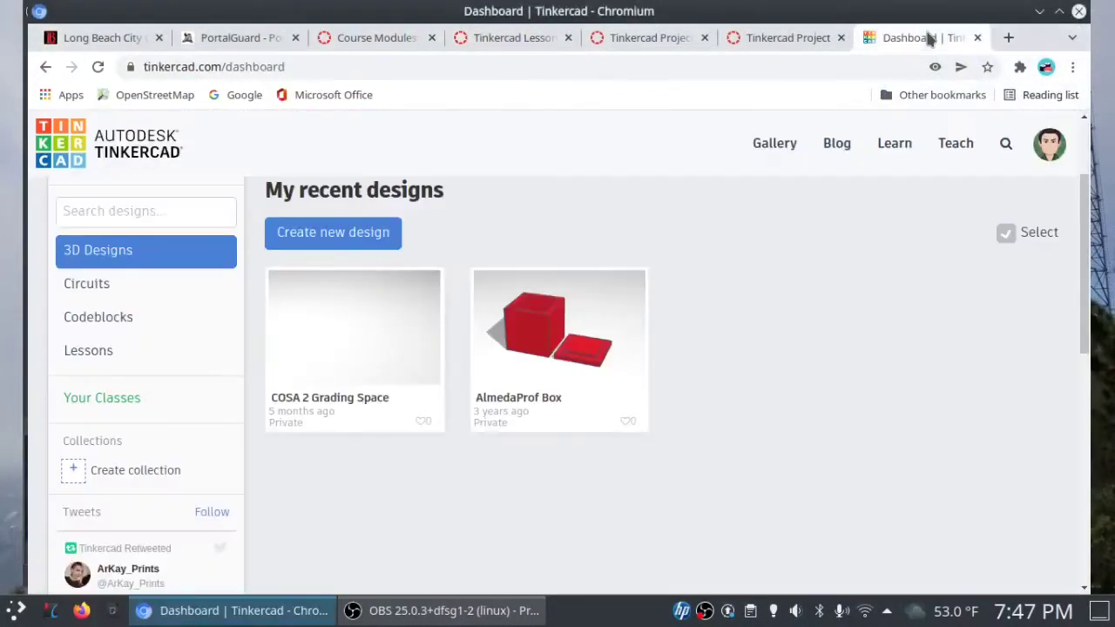
click(313, 68)
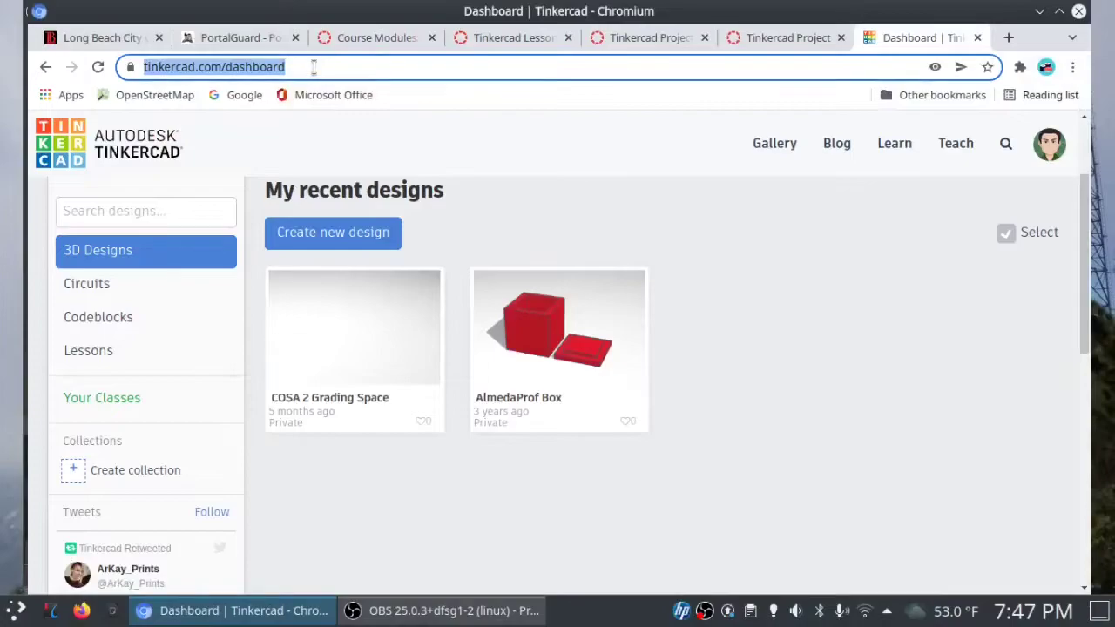
click(1108, 164)
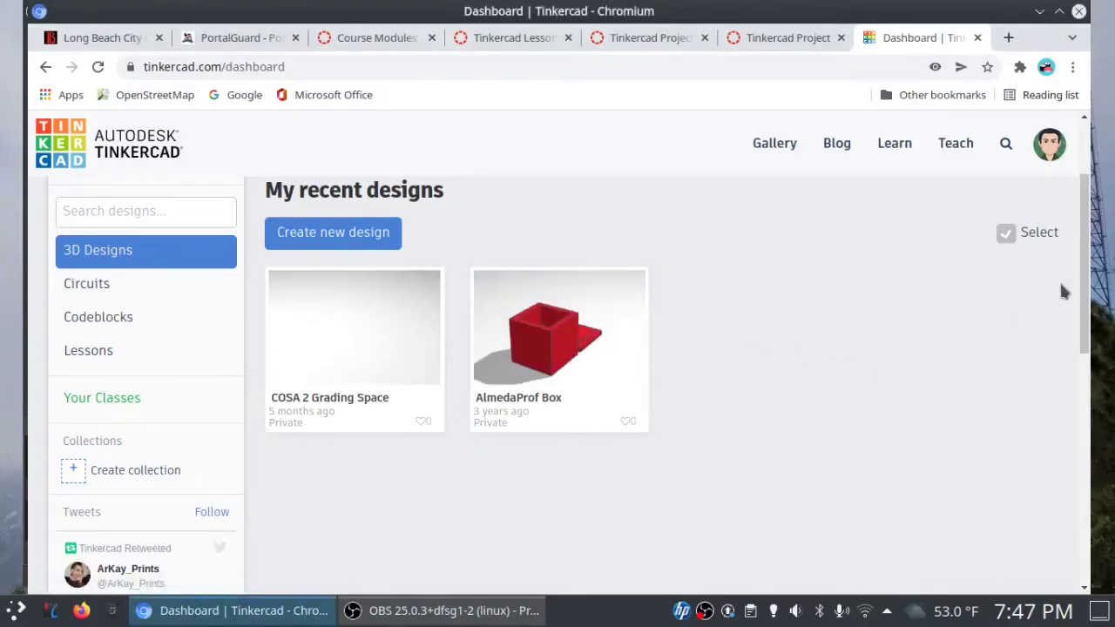
drag(1080, 309, 1096, 224)
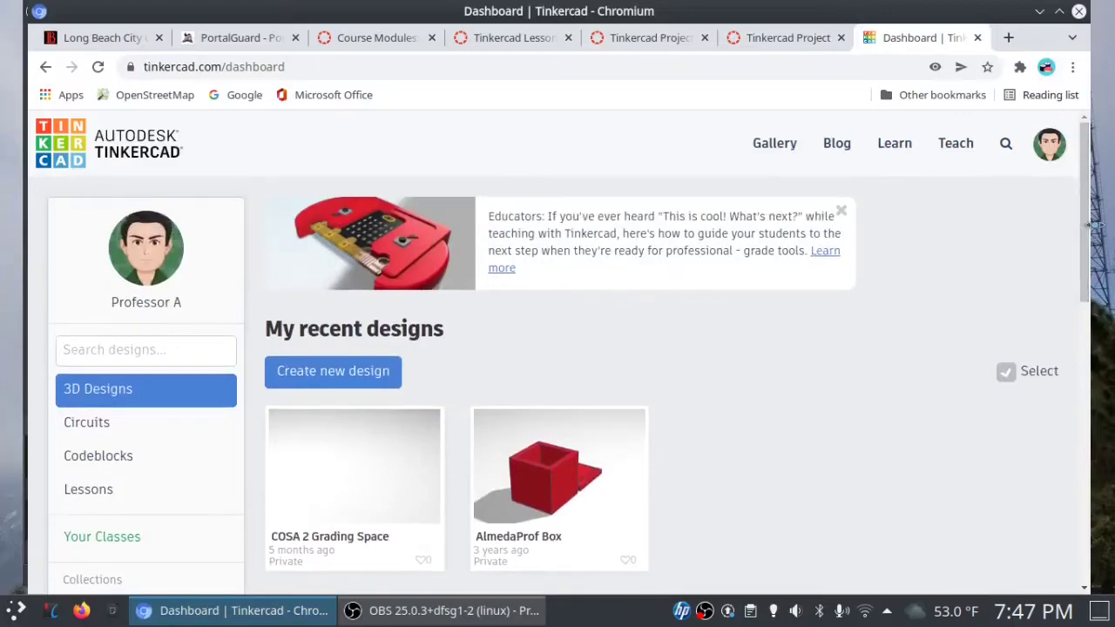
Browse the complete Basic Skills lessons gallery under Learn, from Minecraft Party Glasses to Creating Holes.
click(895, 145)
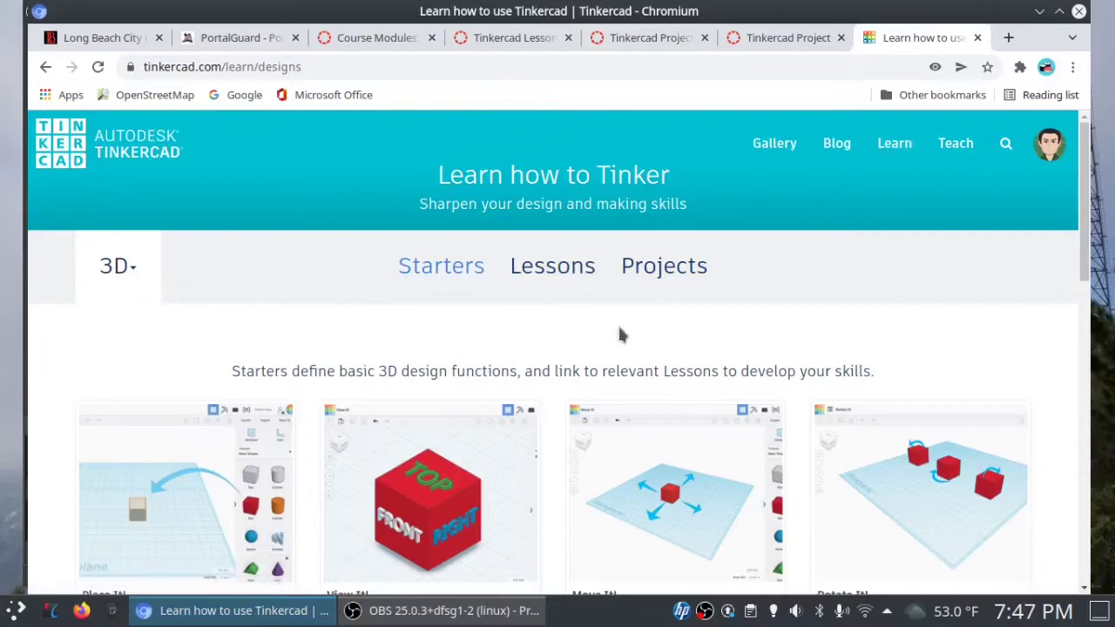
click(531, 277)
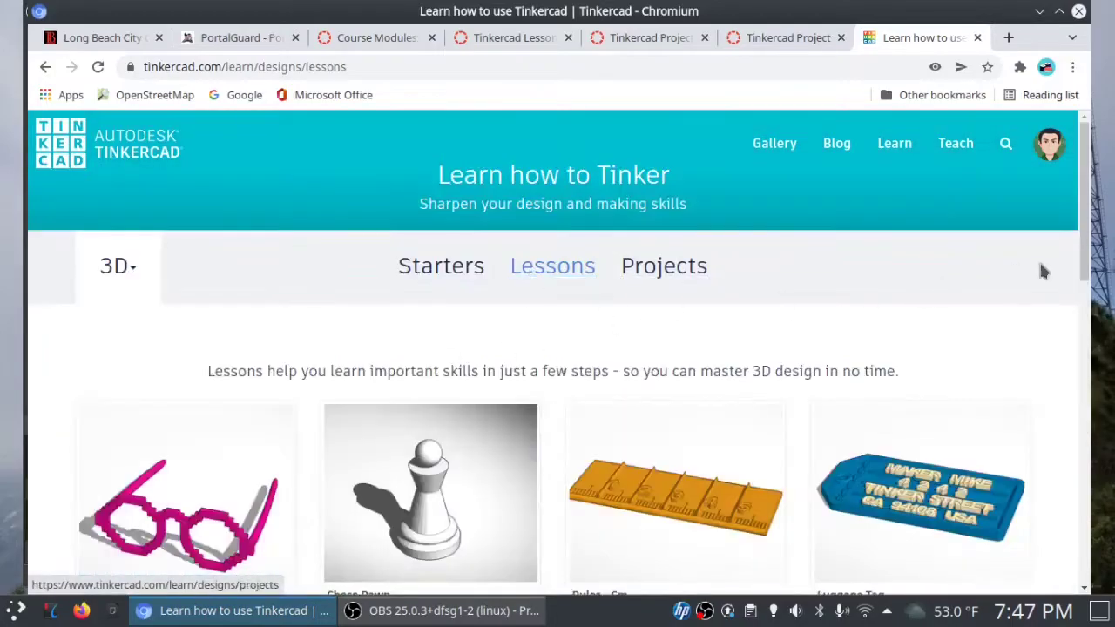
drag(1084, 253, 1086, 353)
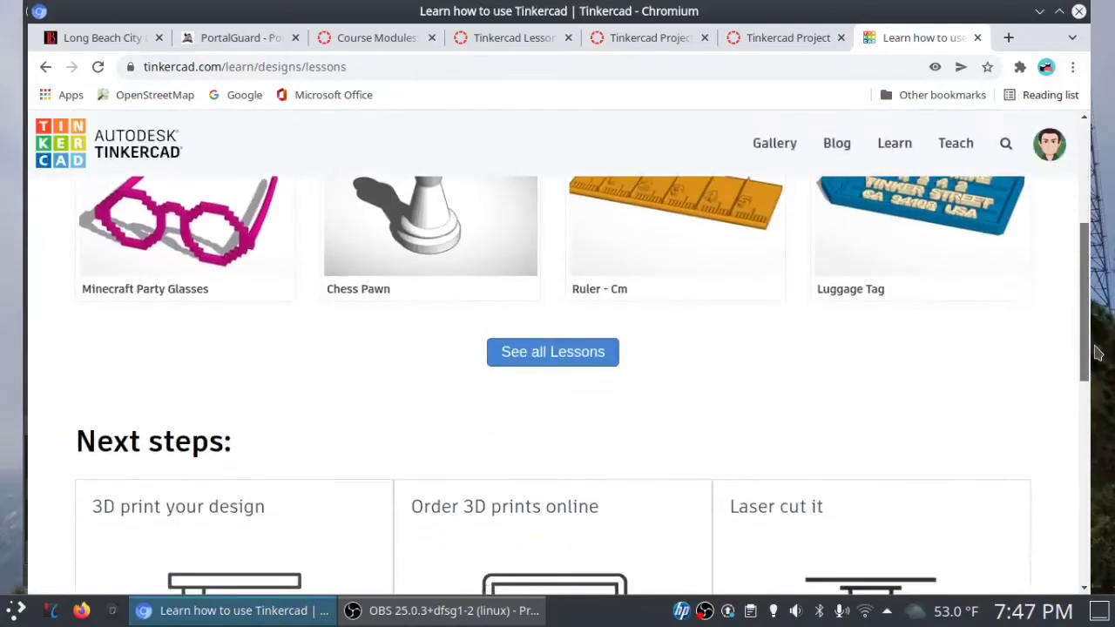
click(552, 352)
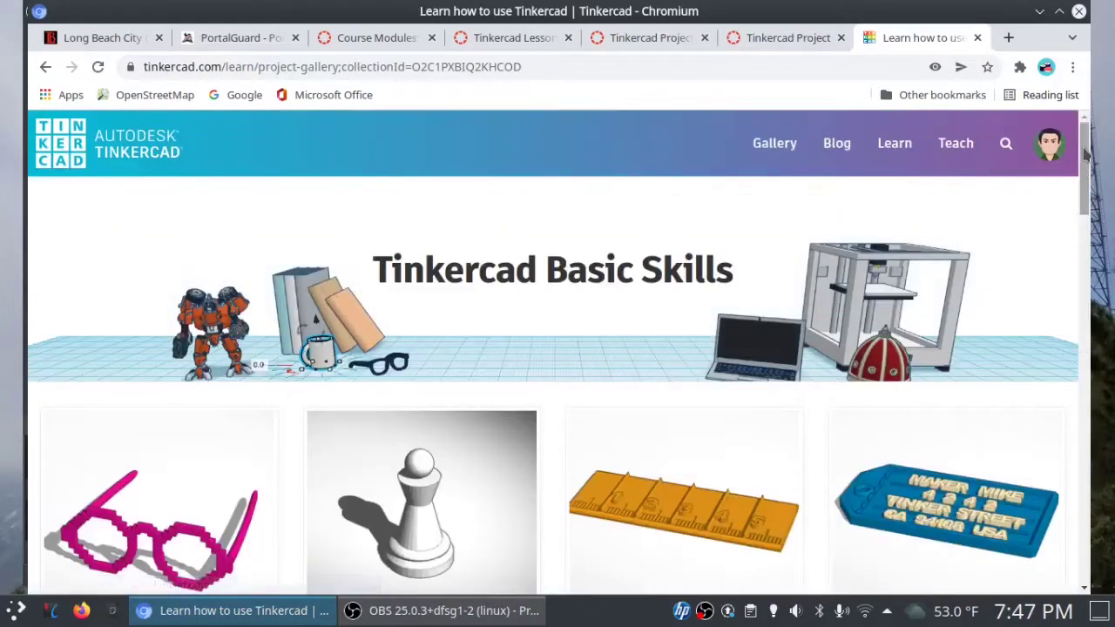
drag(1087, 153, 1100, 431)
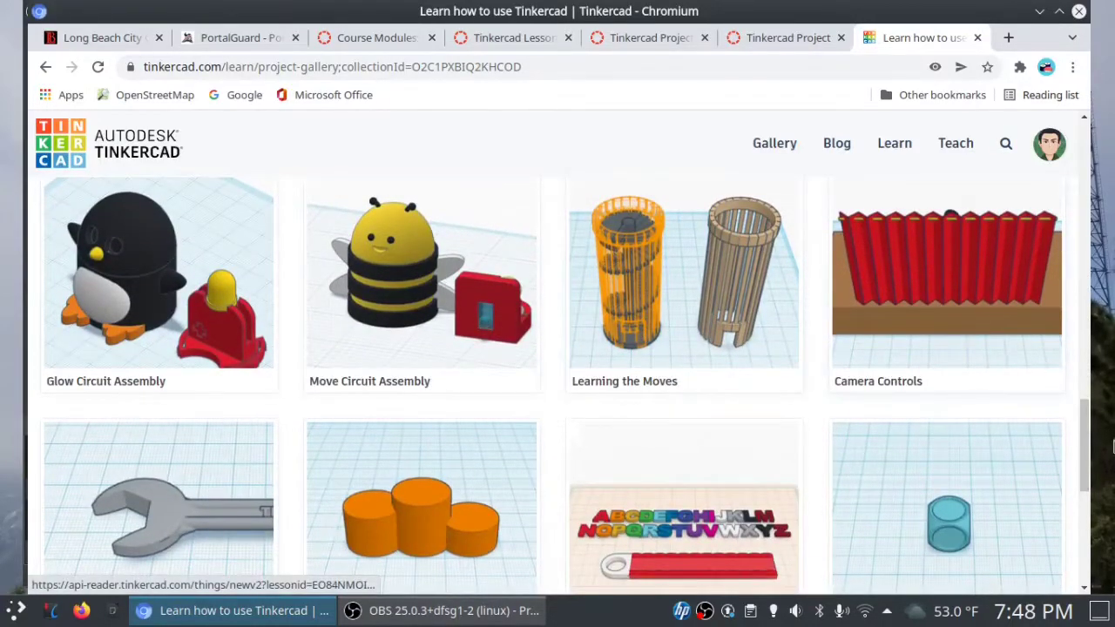
drag(1083, 436, 1083, 453)
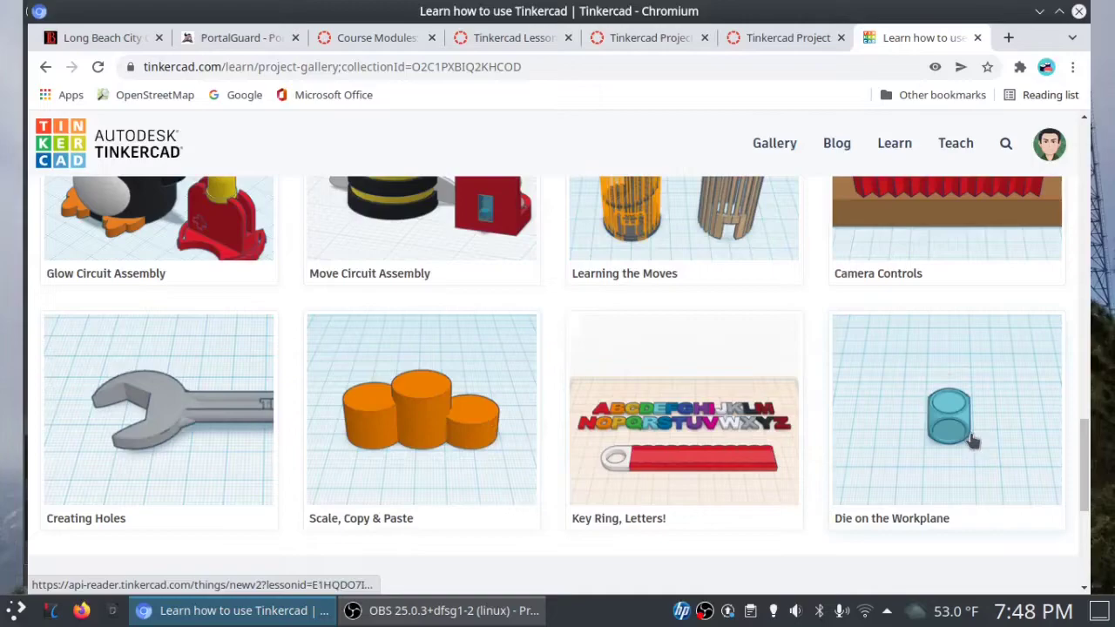
Scroll the Tinkercad Lesson PDF down to its Structure & Constraints 3D printing considerations.
click(499, 40)
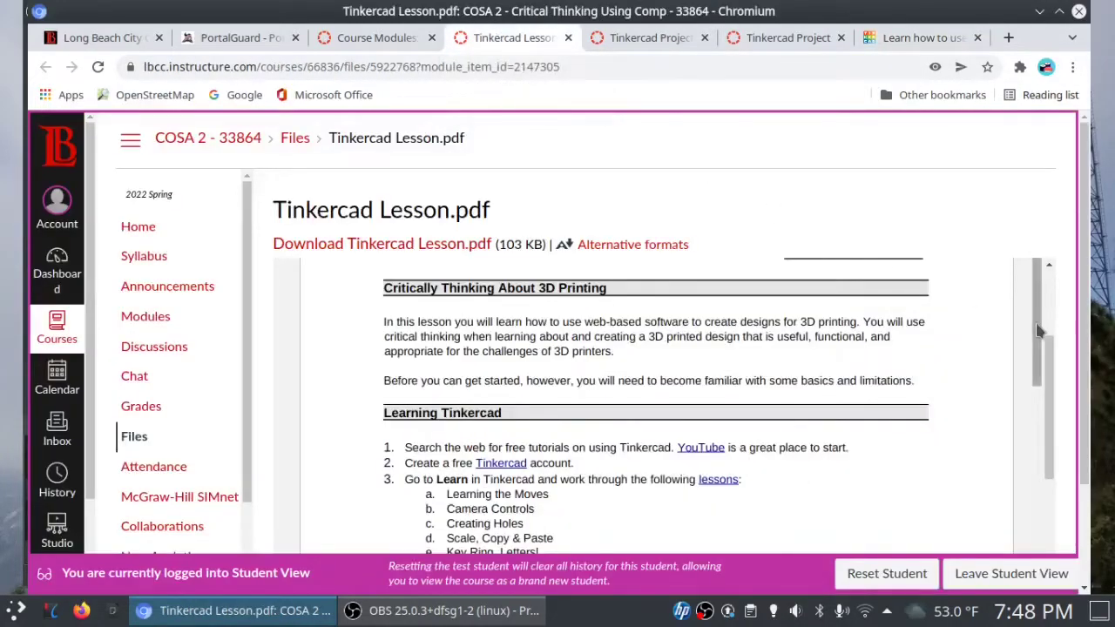
drag(1038, 331, 1031, 423)
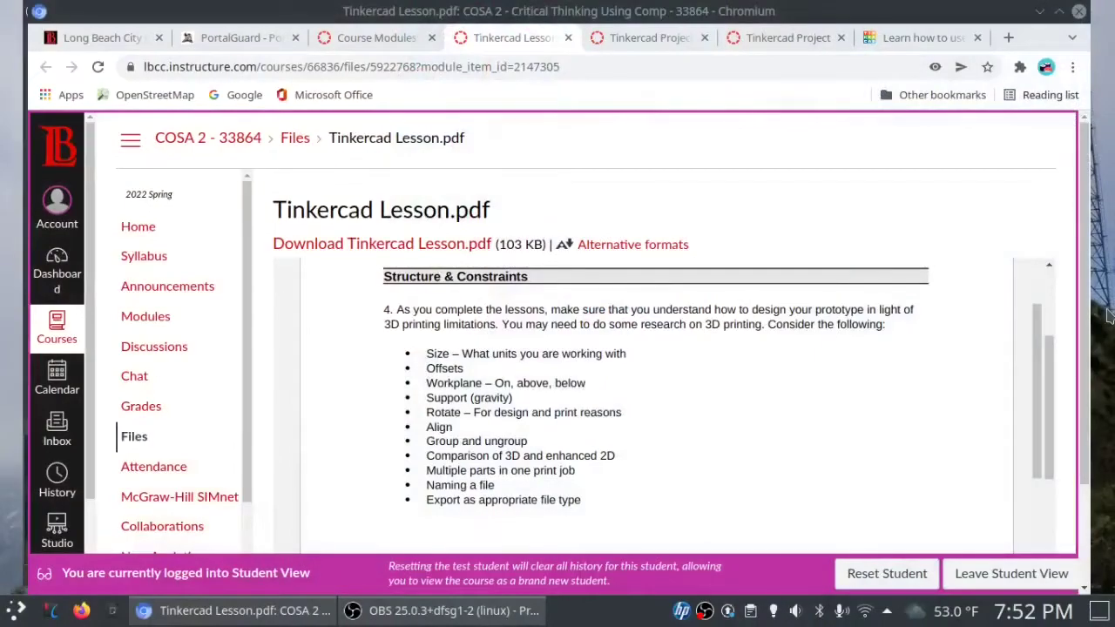
Go back to the Tinkercad dashboard and create a new blank design, Tremendous Duup.
click(926, 37)
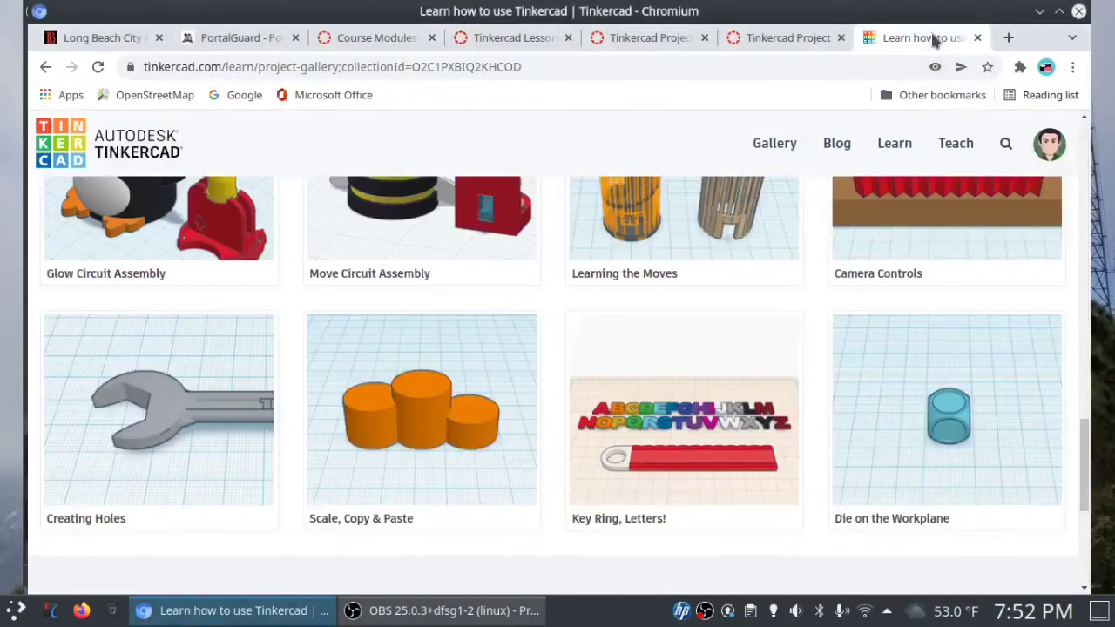
click(48, 149)
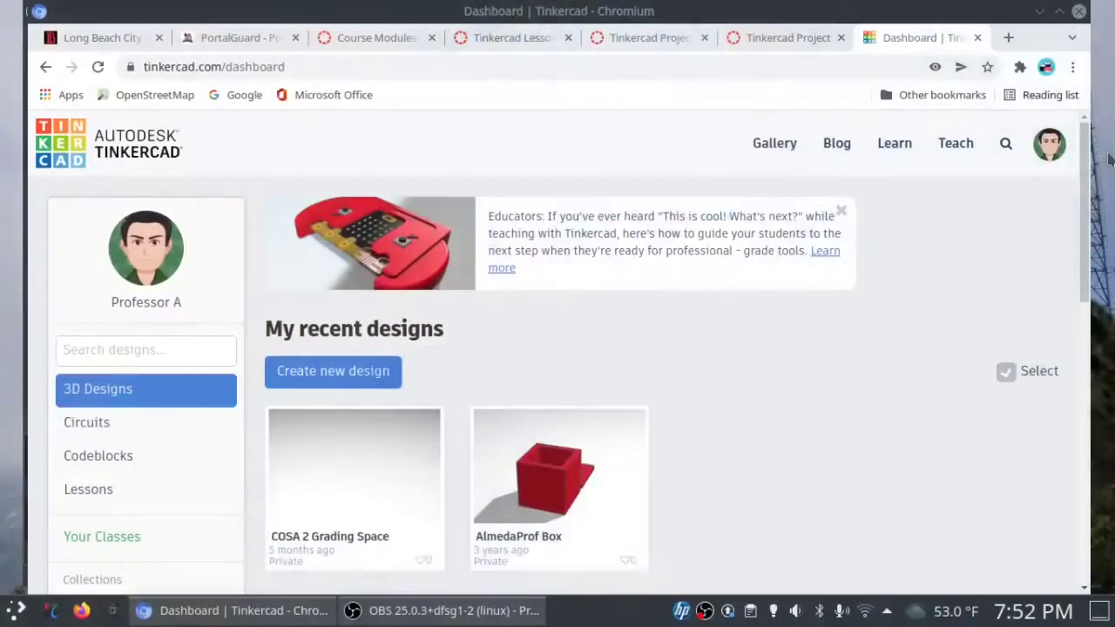
click(342, 375)
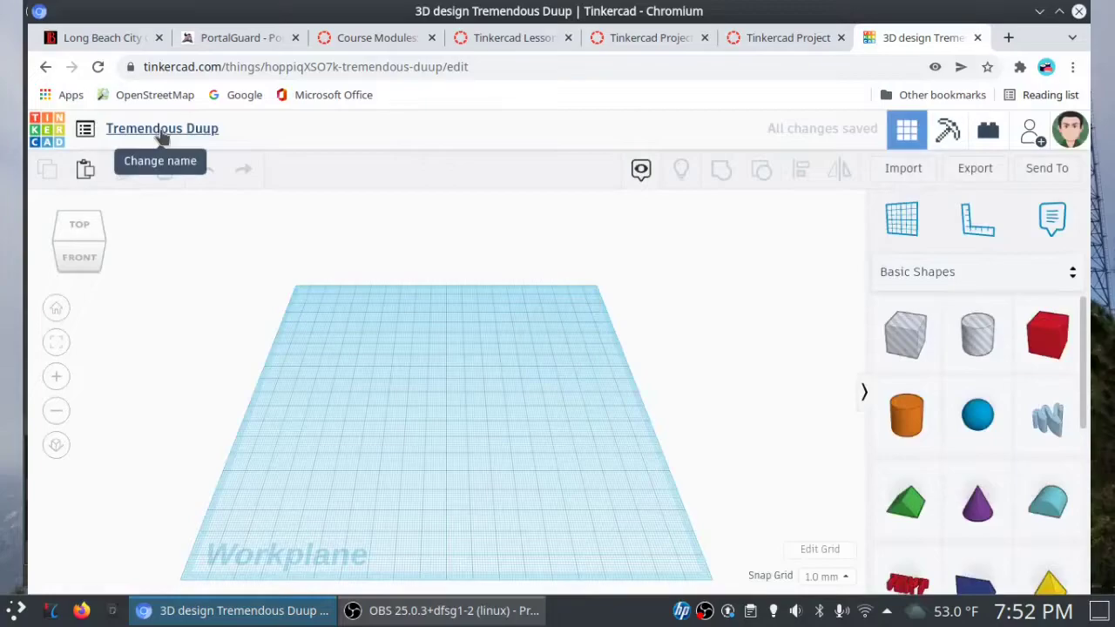
Retitle the design 'Tremendous Duup' as '3D Chip Clip Demo'.
click(163, 131)
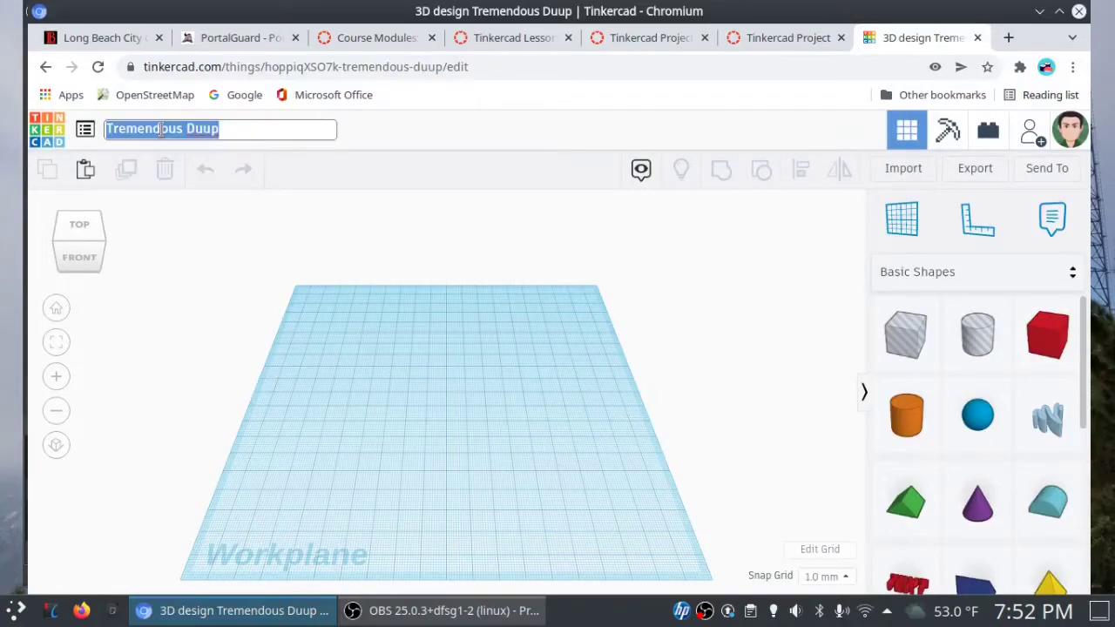
text(3D Chip Cli)
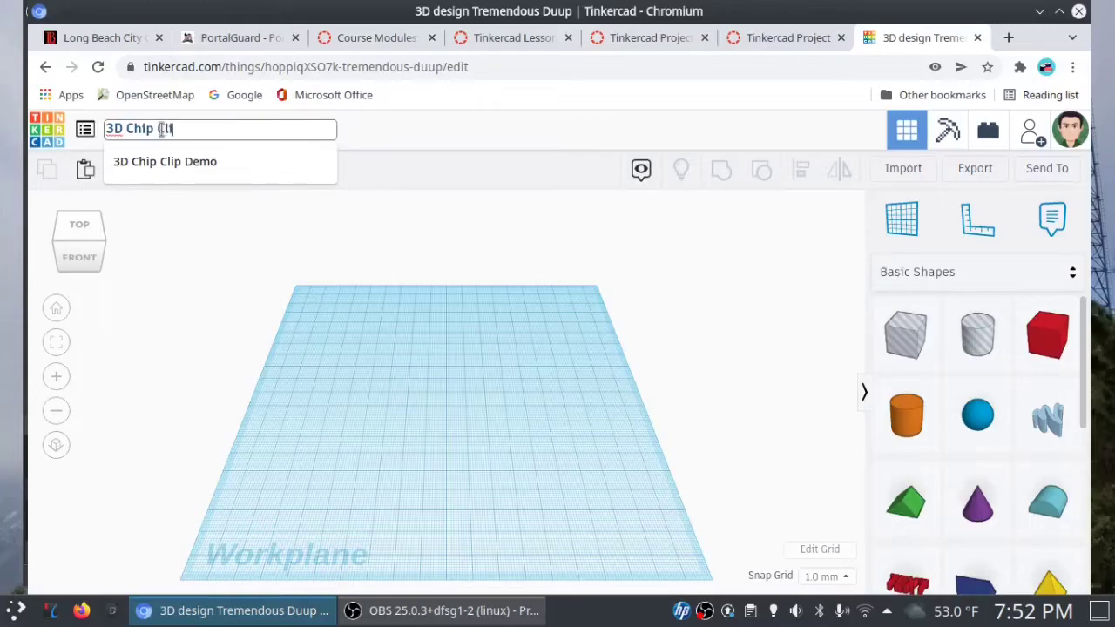
text(p Demo)
key(Return)
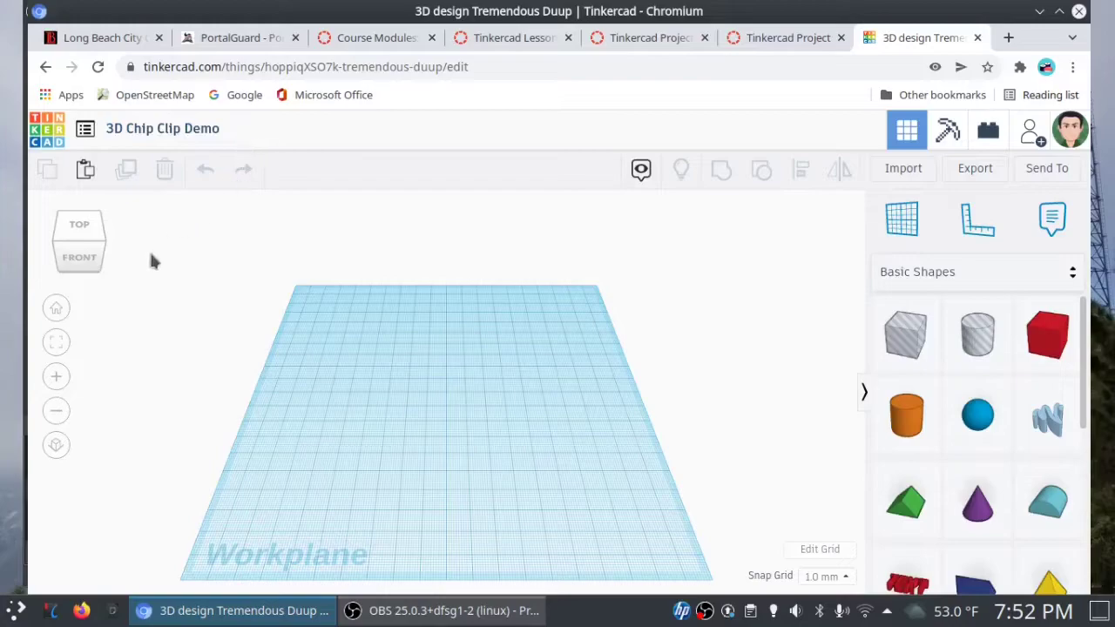
Tilt the view cube to a low front angle and zoom in on the empty workplane.
click(88, 257)
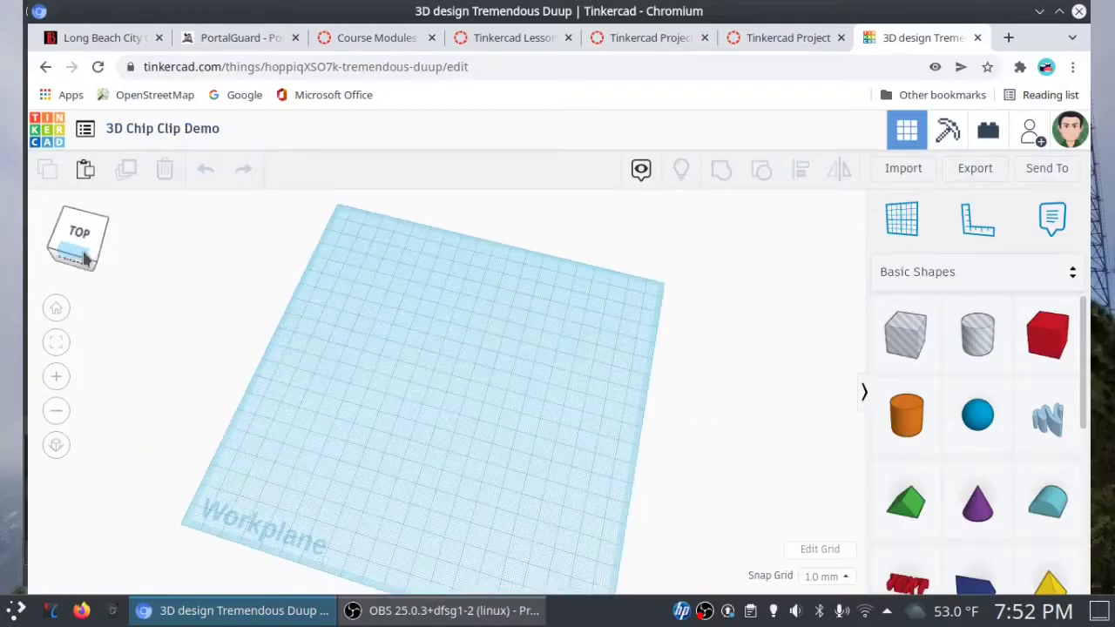
click(91, 255)
click(91, 256)
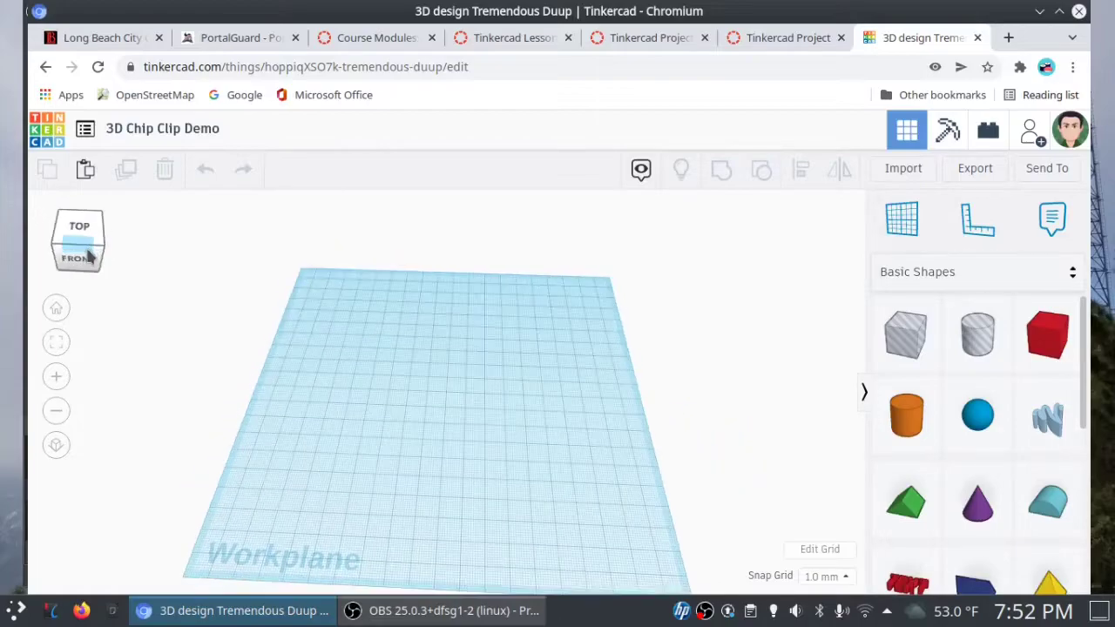
click(92, 253)
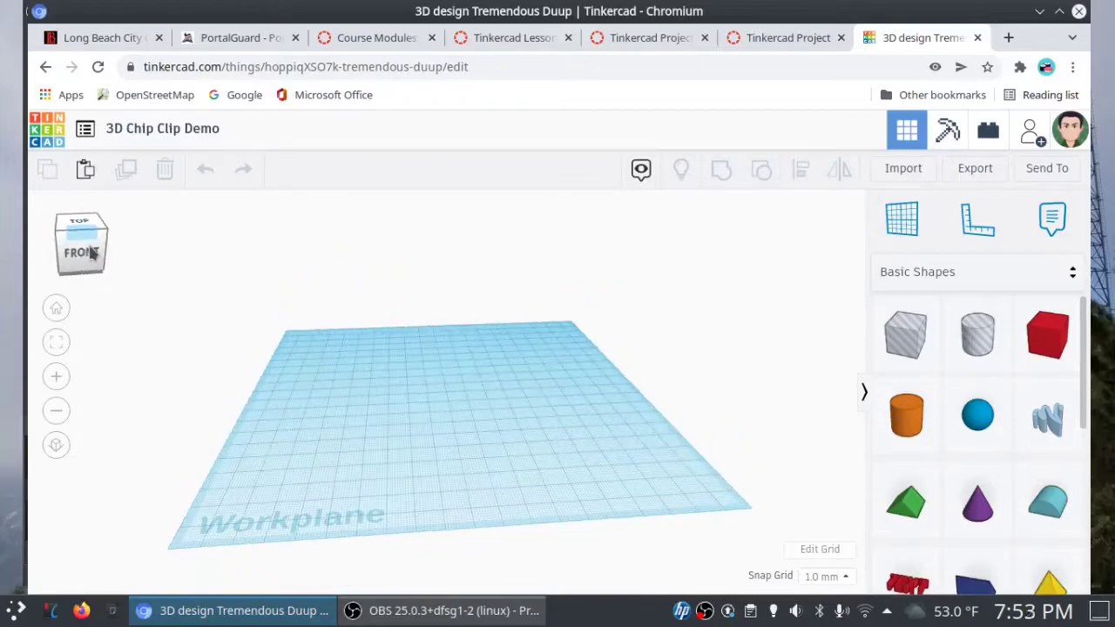
click(92, 253)
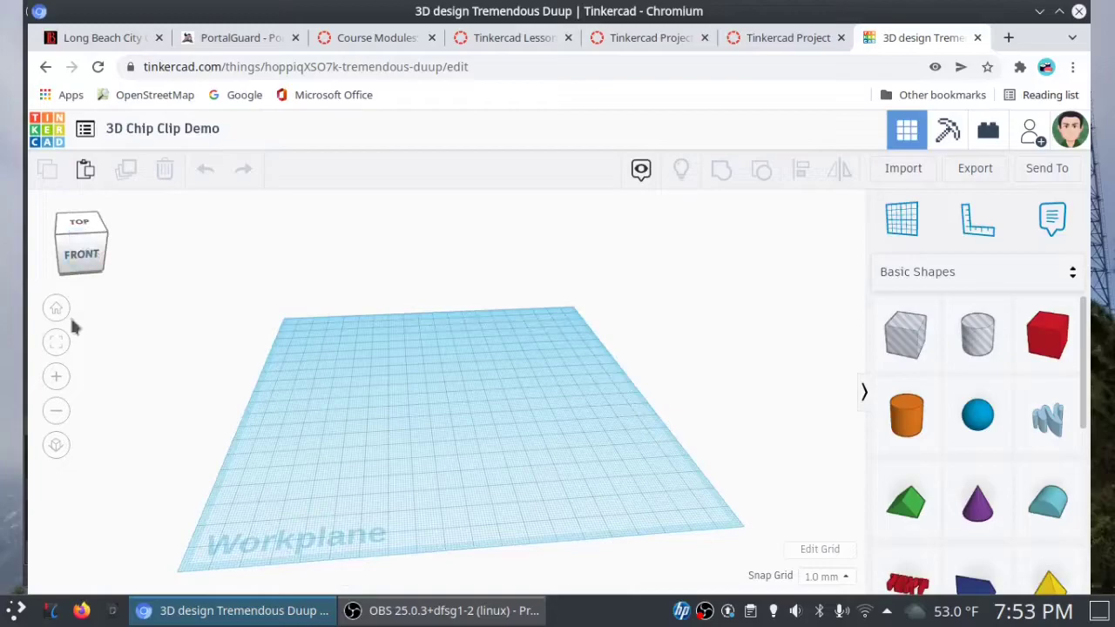
click(55, 377)
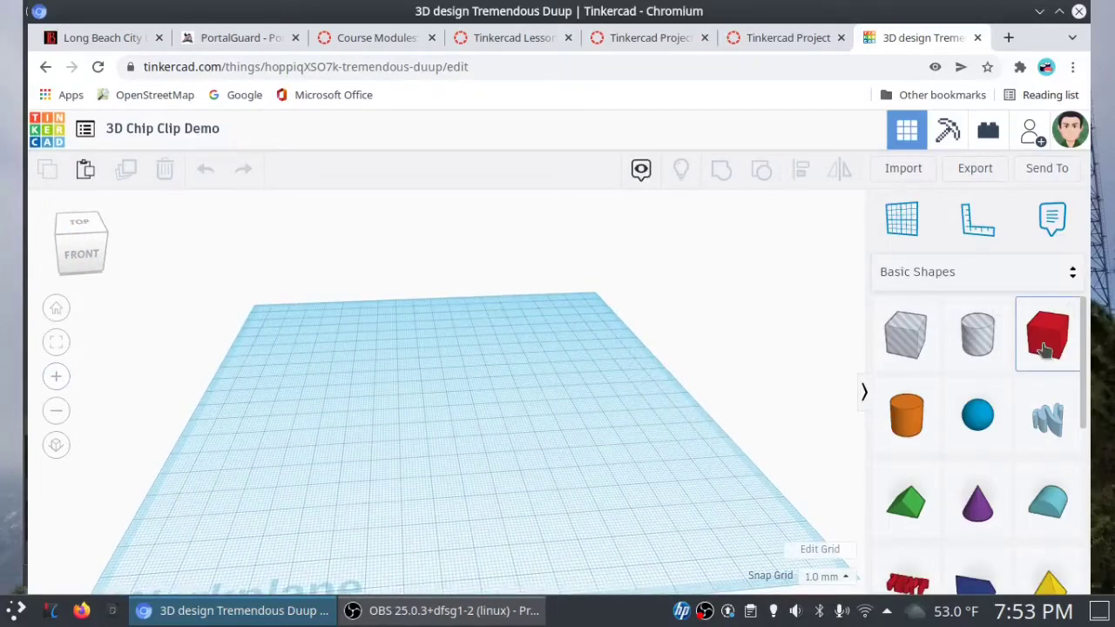
drag(1046, 349, 512, 421)
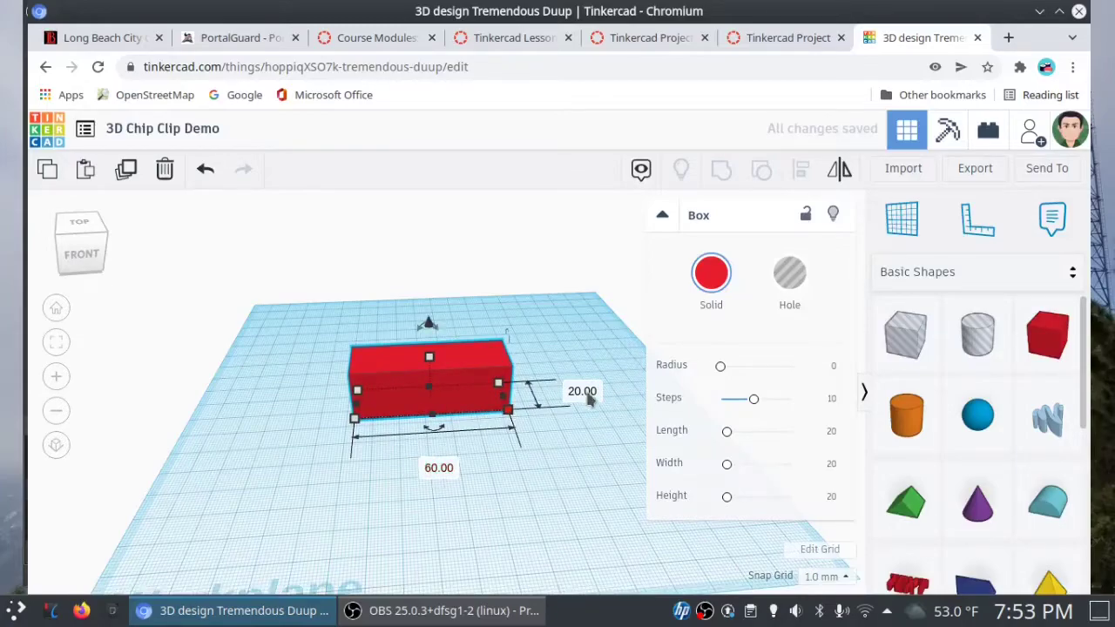
click(91, 264)
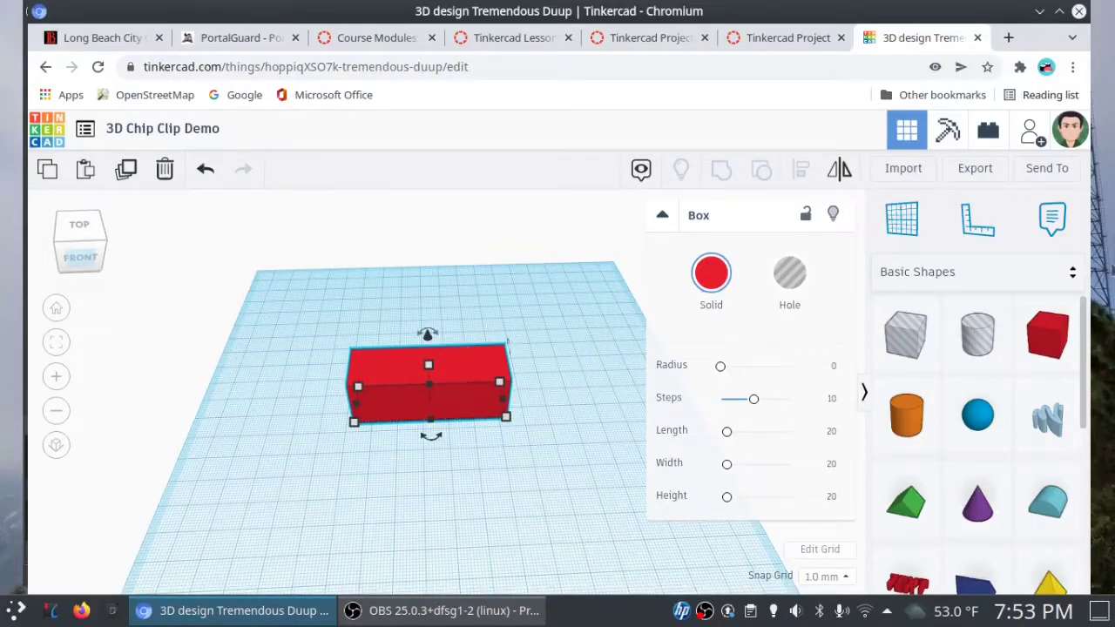
click(1105, 273)
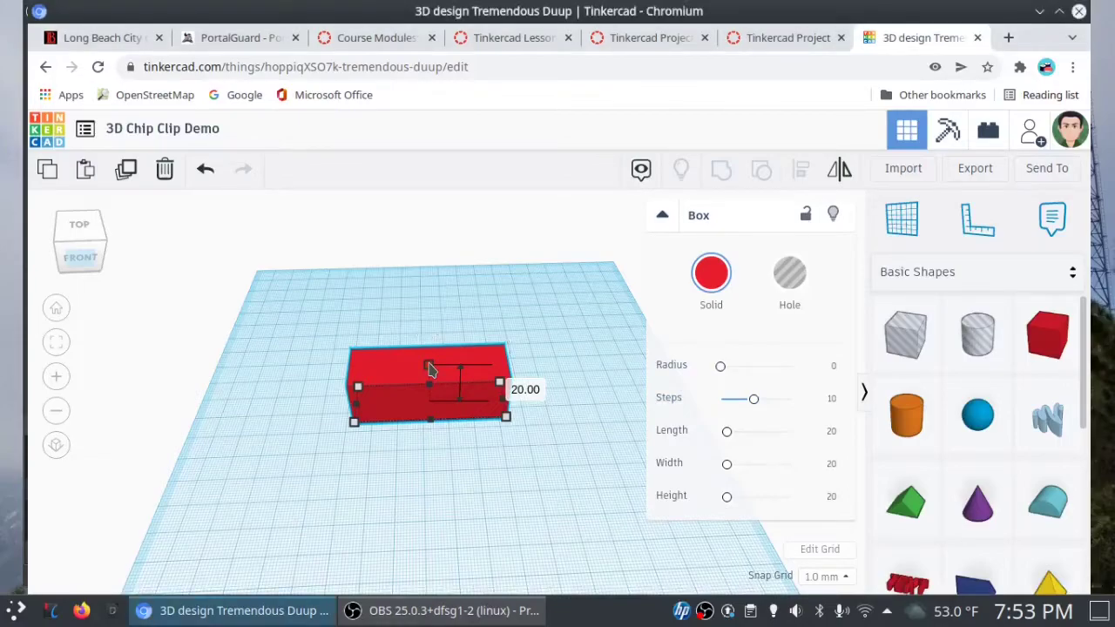
Cut the red box's height from 20 mm to 5 mm, making a thin slab.
drag(428, 369, 430, 381)
click(505, 389)
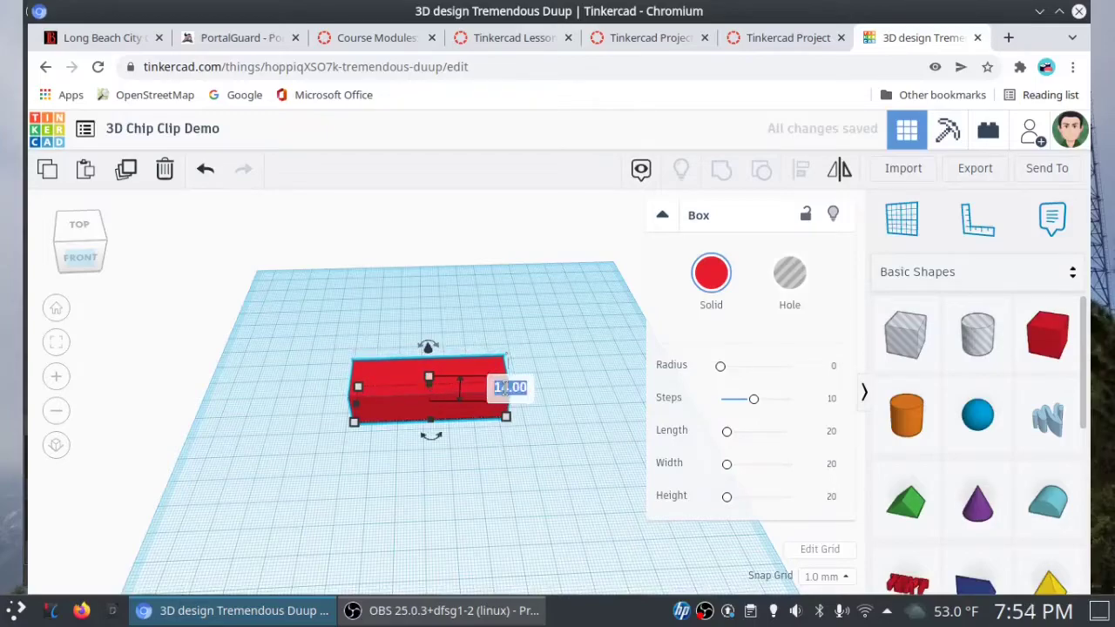
text(5)
key(Return)
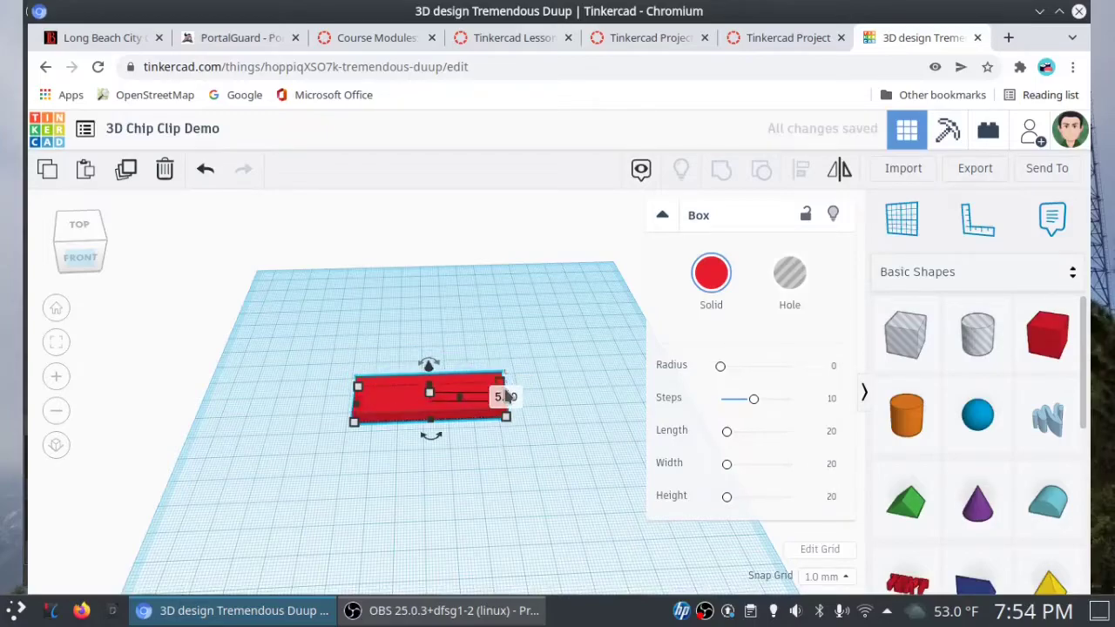
click(294, 349)
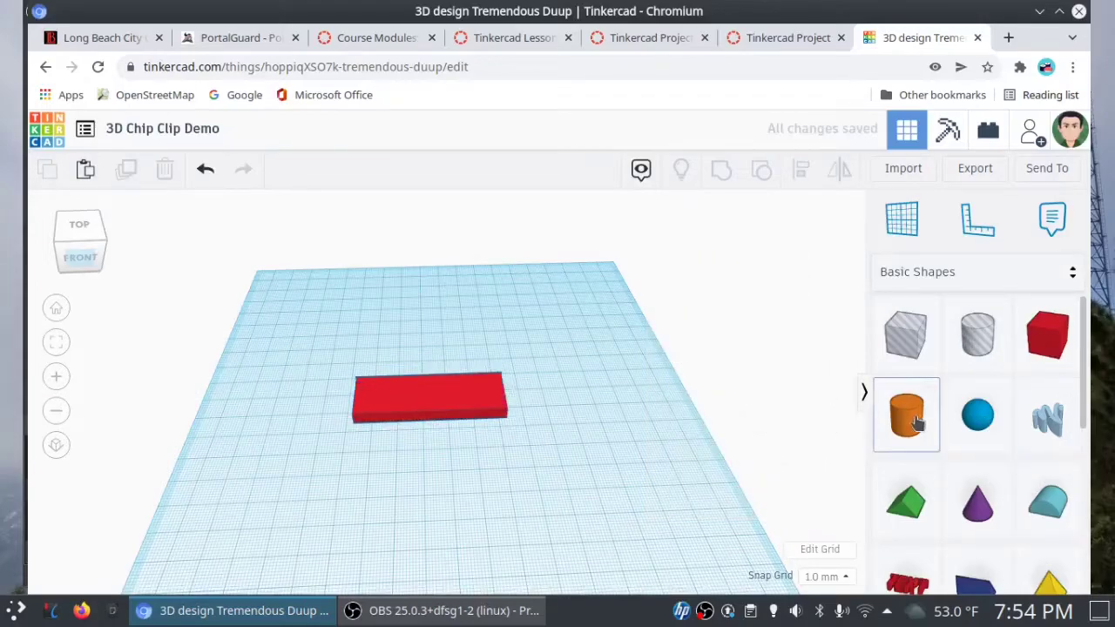
Drop an orange cylinder against the red slab's left end and check it from above.
drag(723, 396, 313, 408)
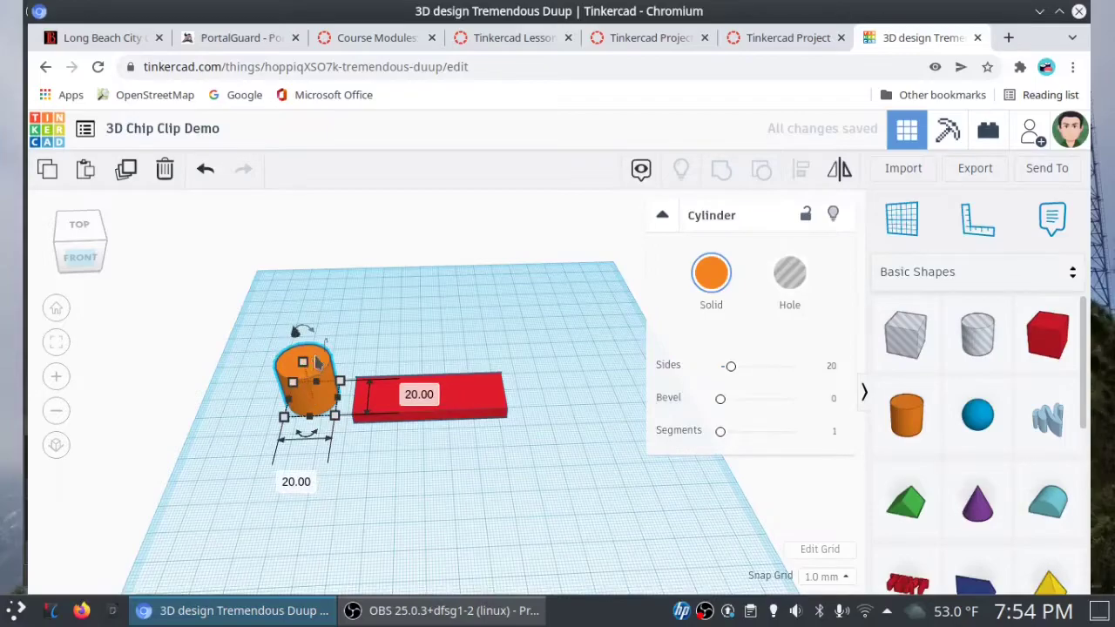
drag(321, 361, 362, 367)
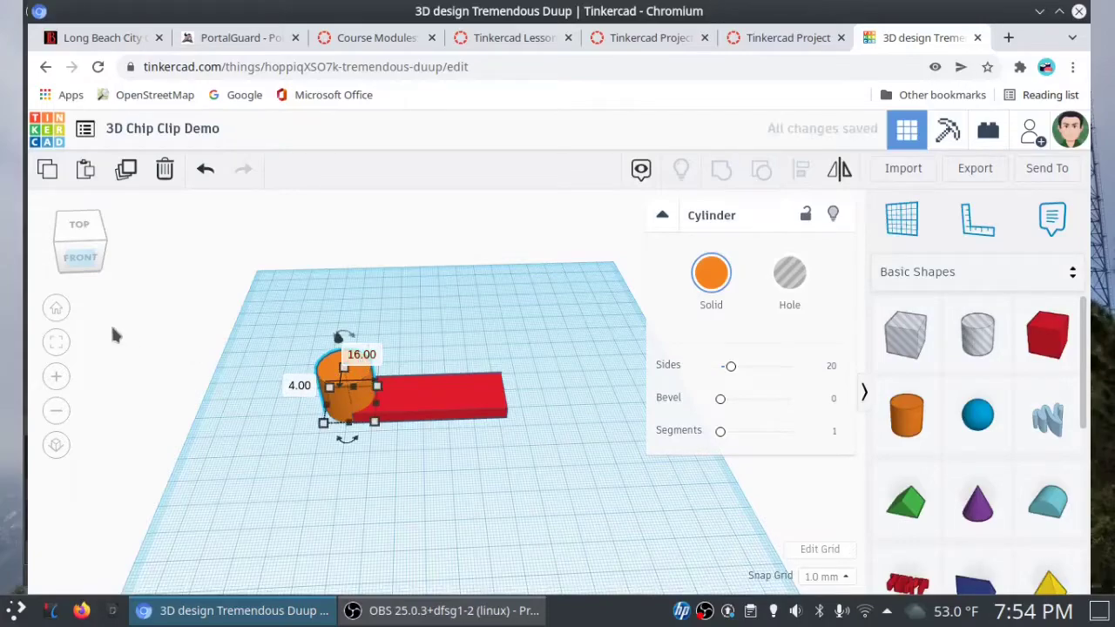
click(86, 264)
click(86, 270)
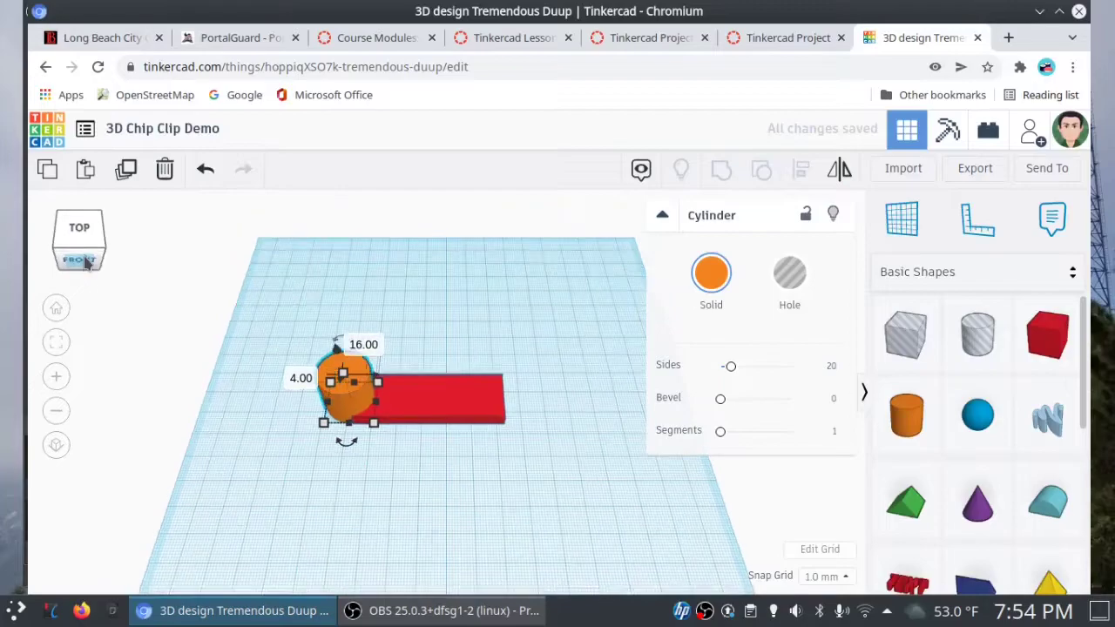
click(84, 269)
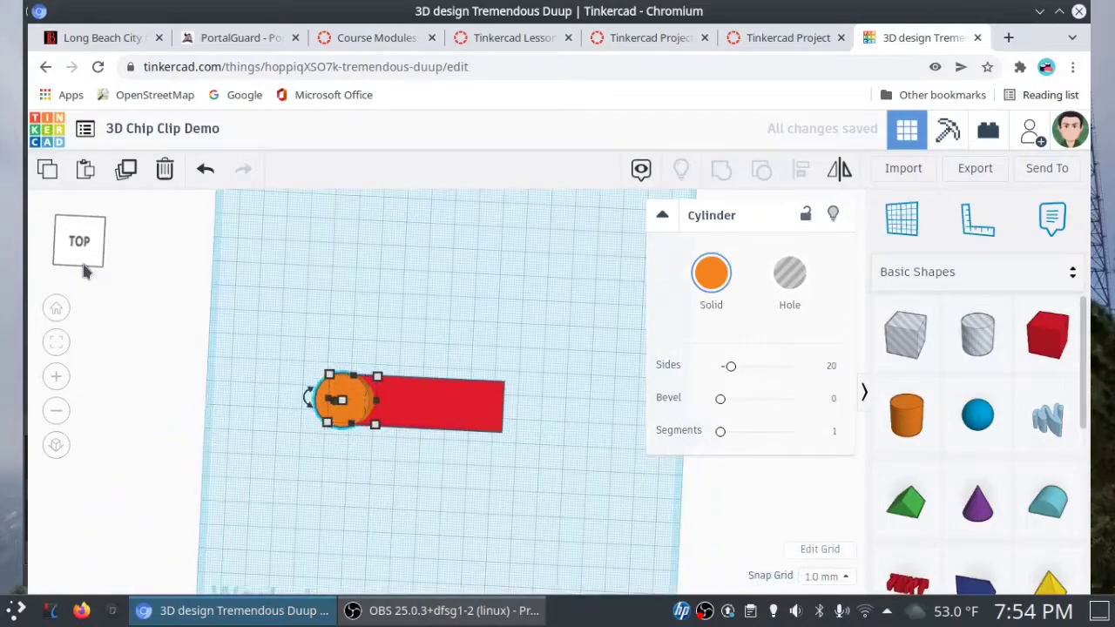
click(288, 341)
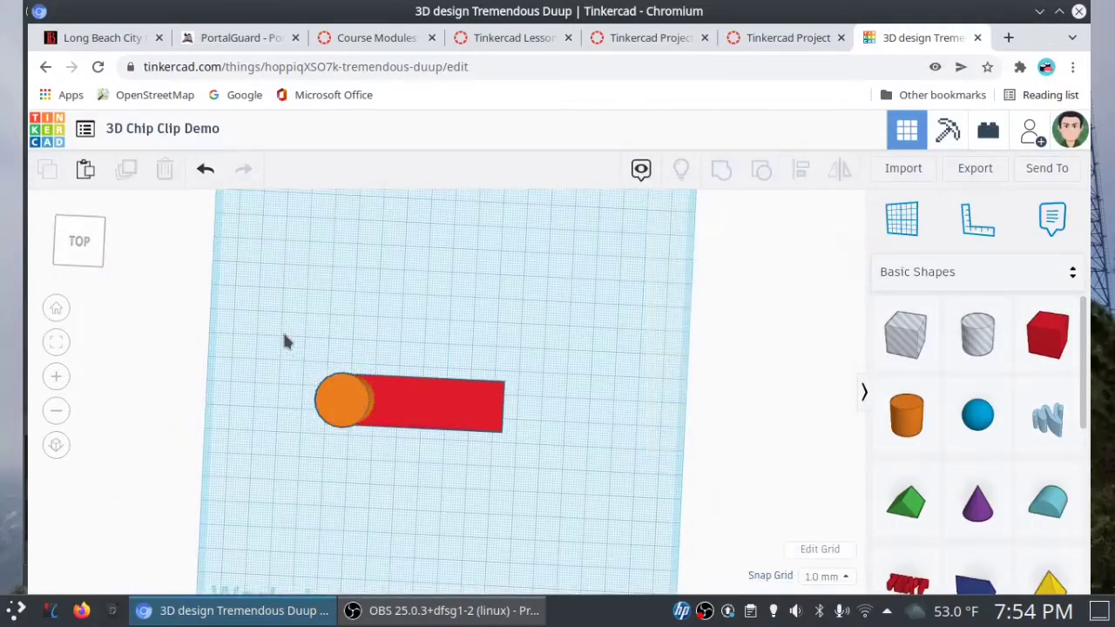
Align the cylinder and slab on the middle width handle, then verify from angled and top views.
drag(285, 336, 539, 466)
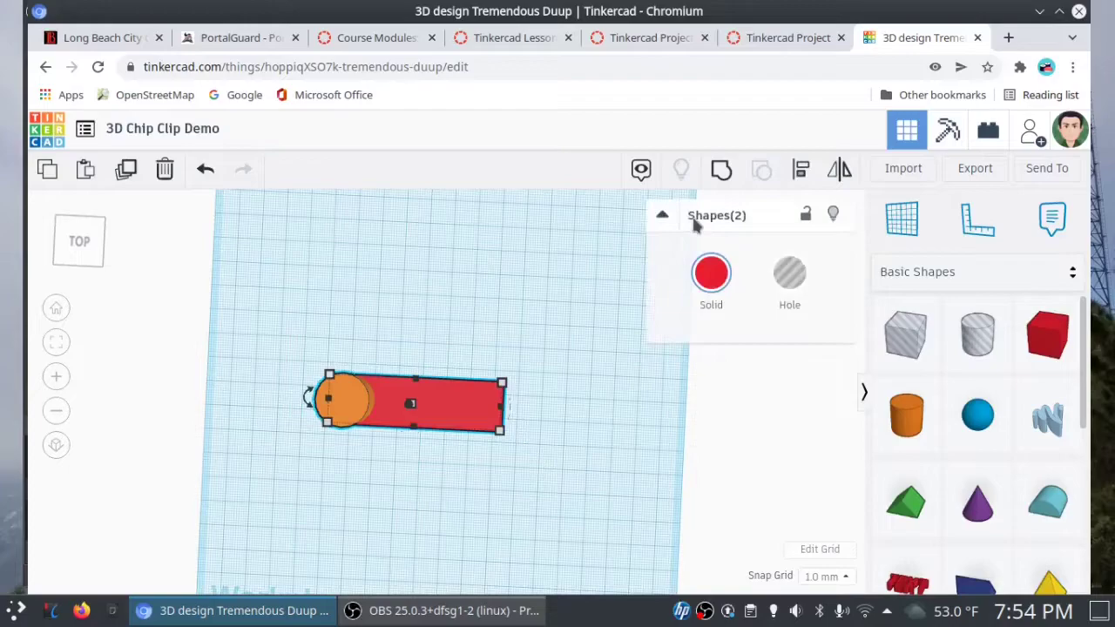
click(802, 169)
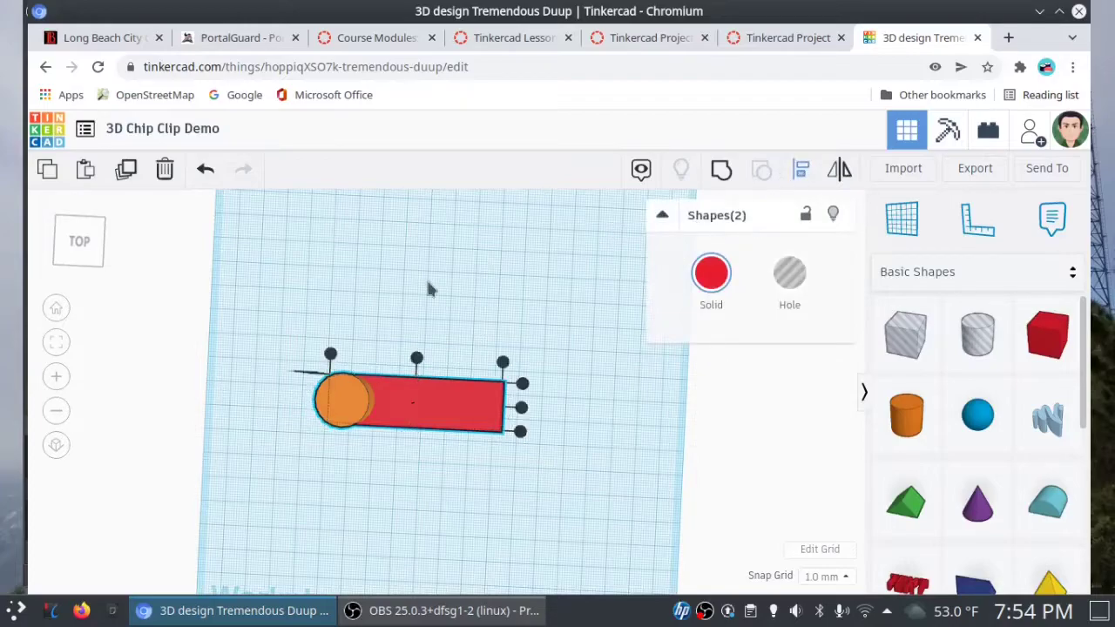
click(521, 409)
click(85, 248)
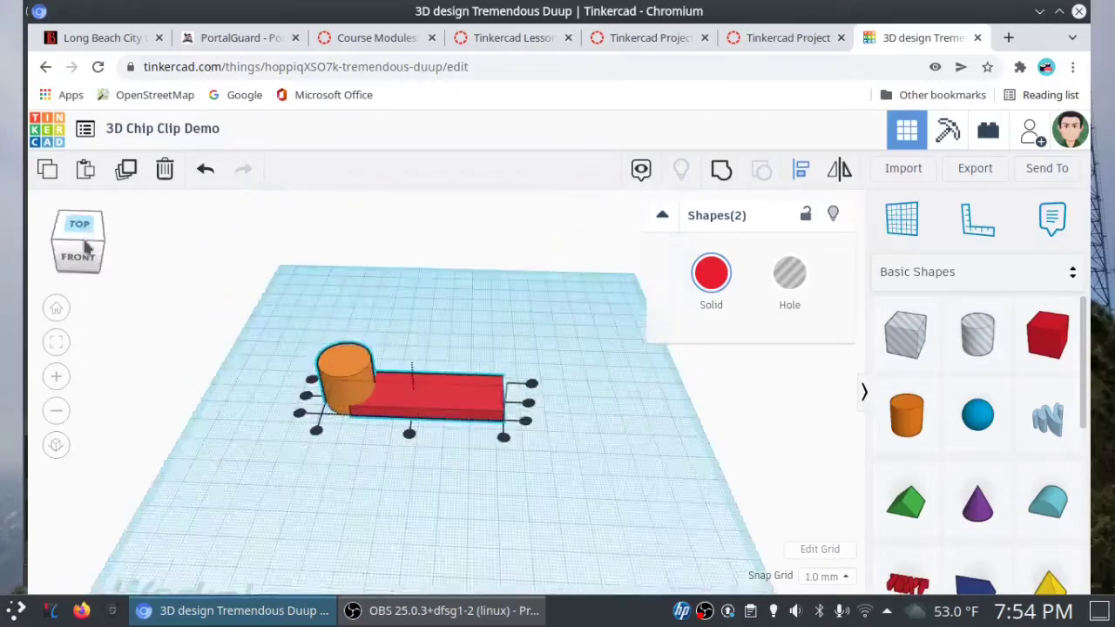
drag(85, 249, 298, 348)
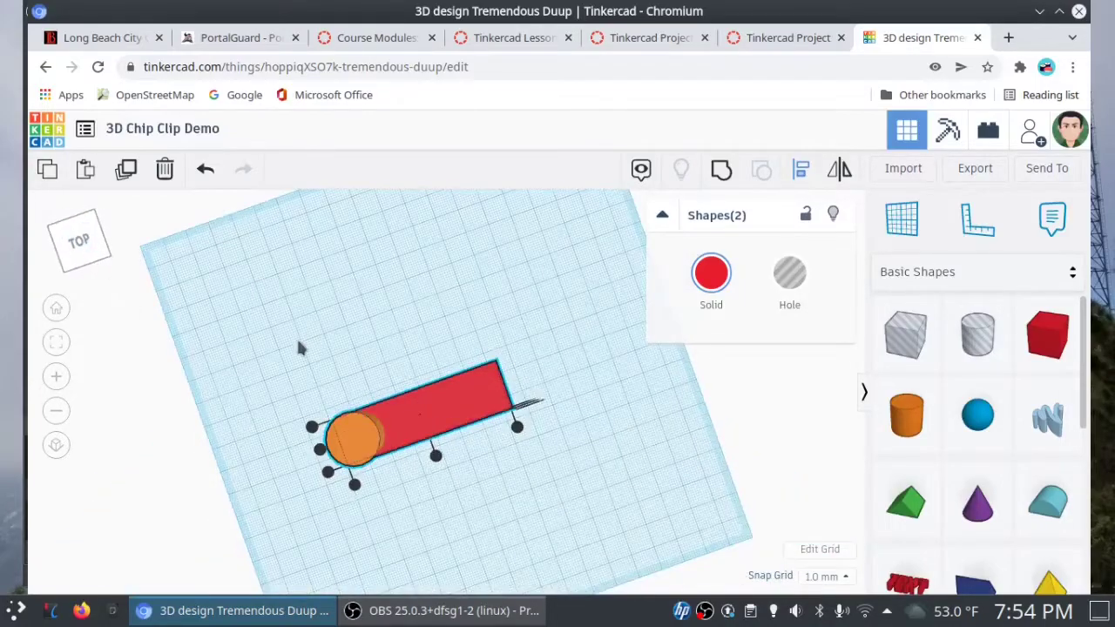
click(297, 346)
click(91, 263)
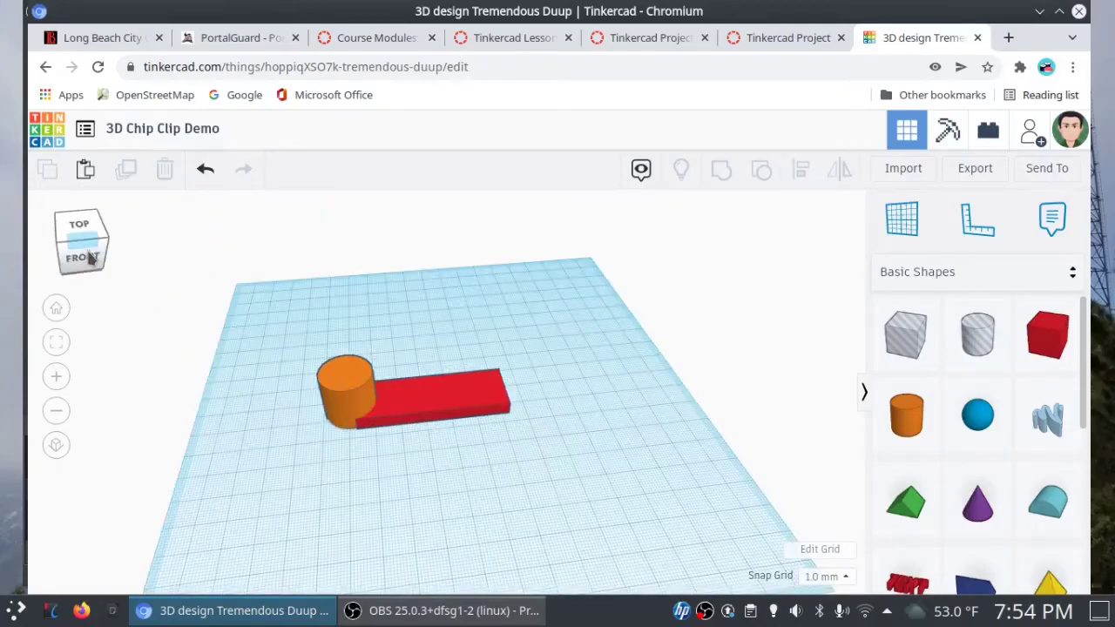
click(91, 256)
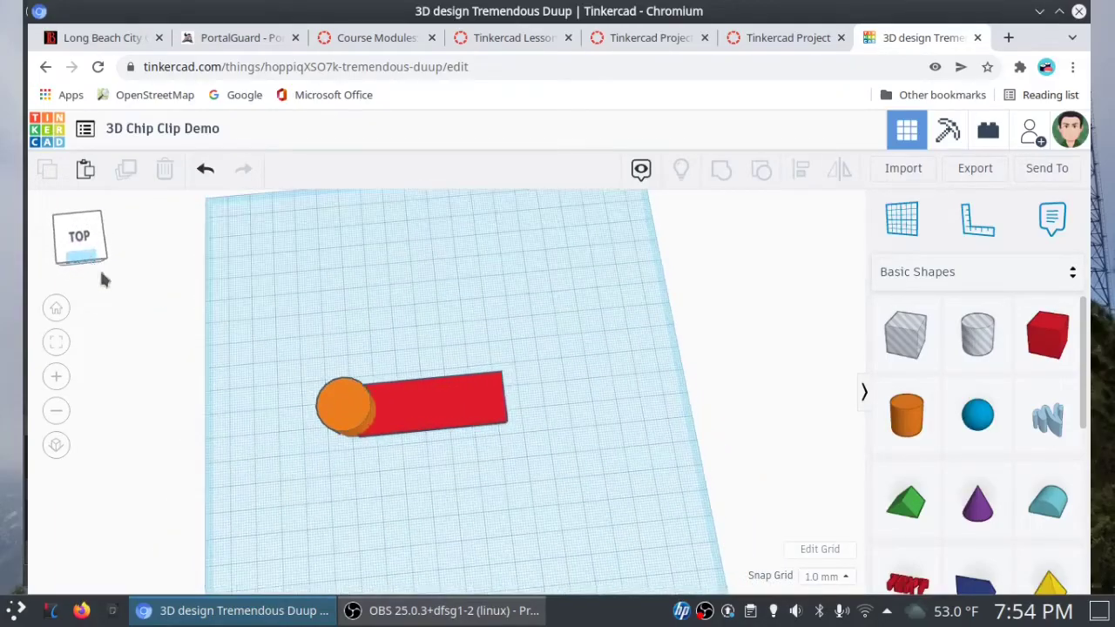
Nudge the orange cylinder right along the red box and check its placement from other views.
click(340, 413)
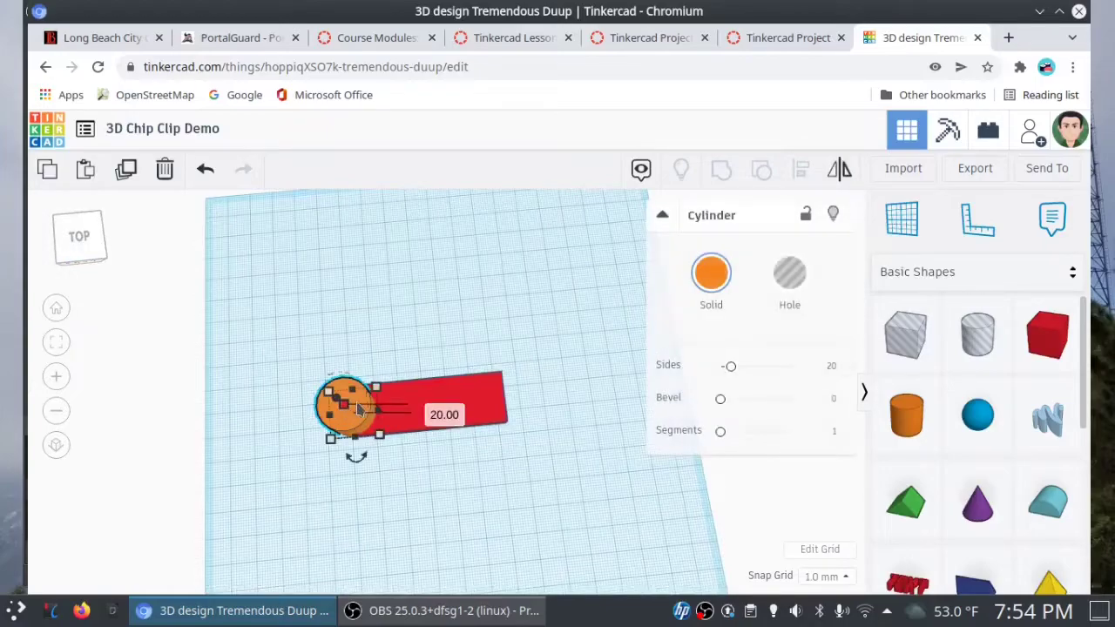
drag(341, 394, 357, 394)
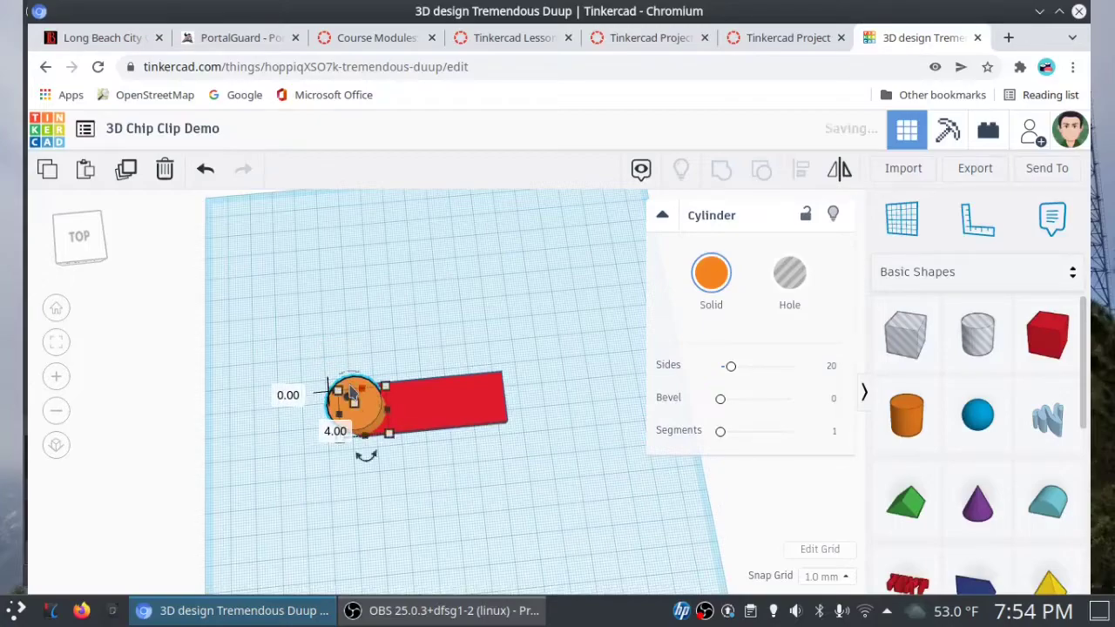
click(293, 329)
drag(271, 305, 527, 477)
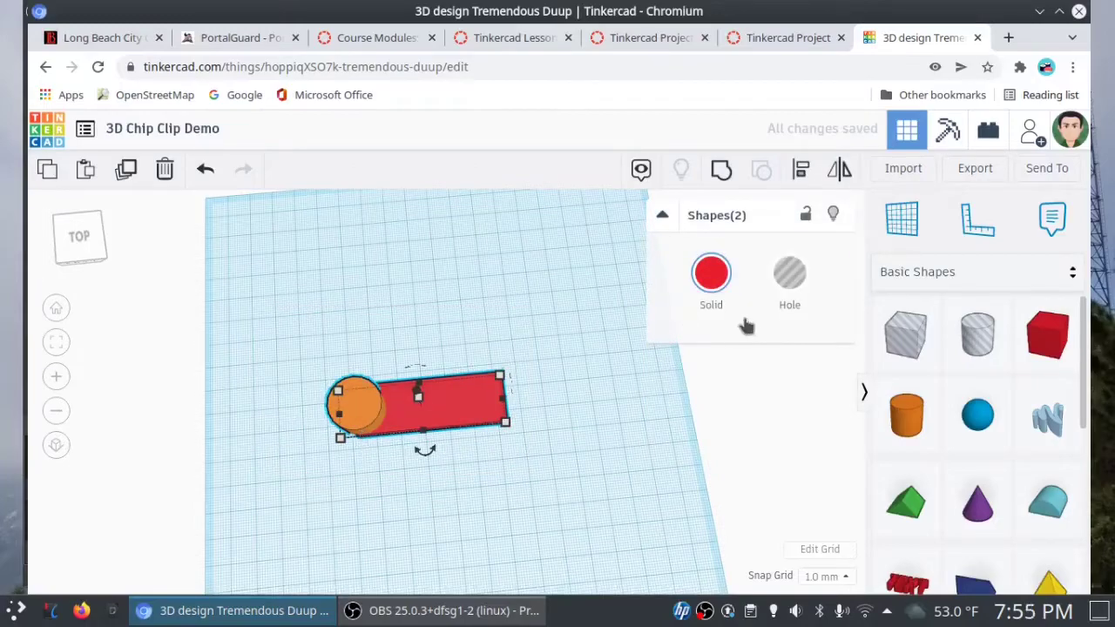
click(799, 170)
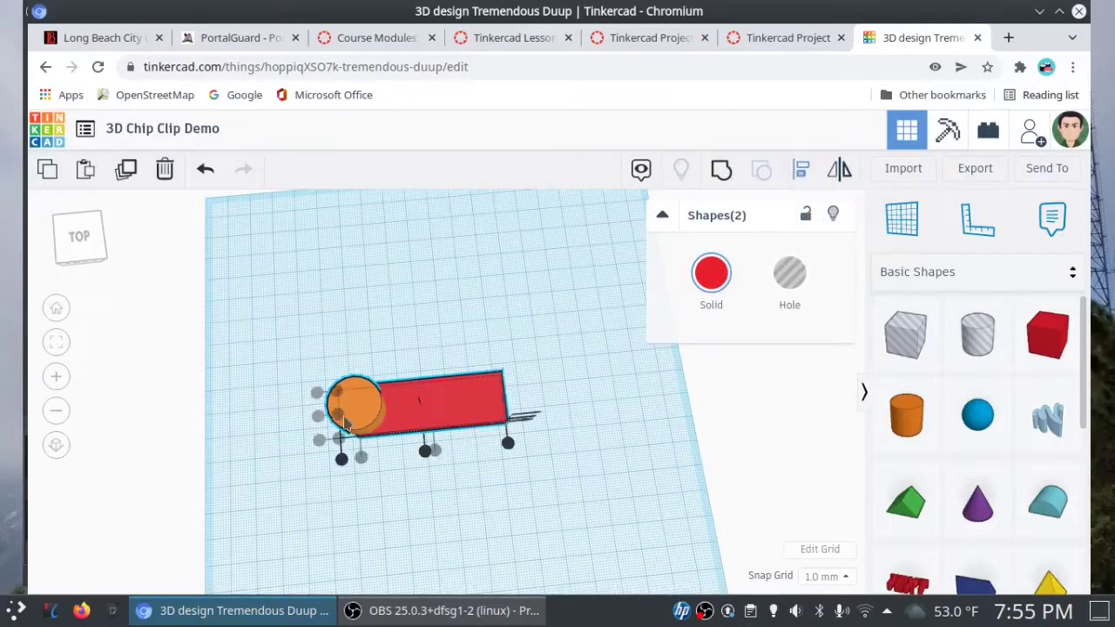
click(315, 413)
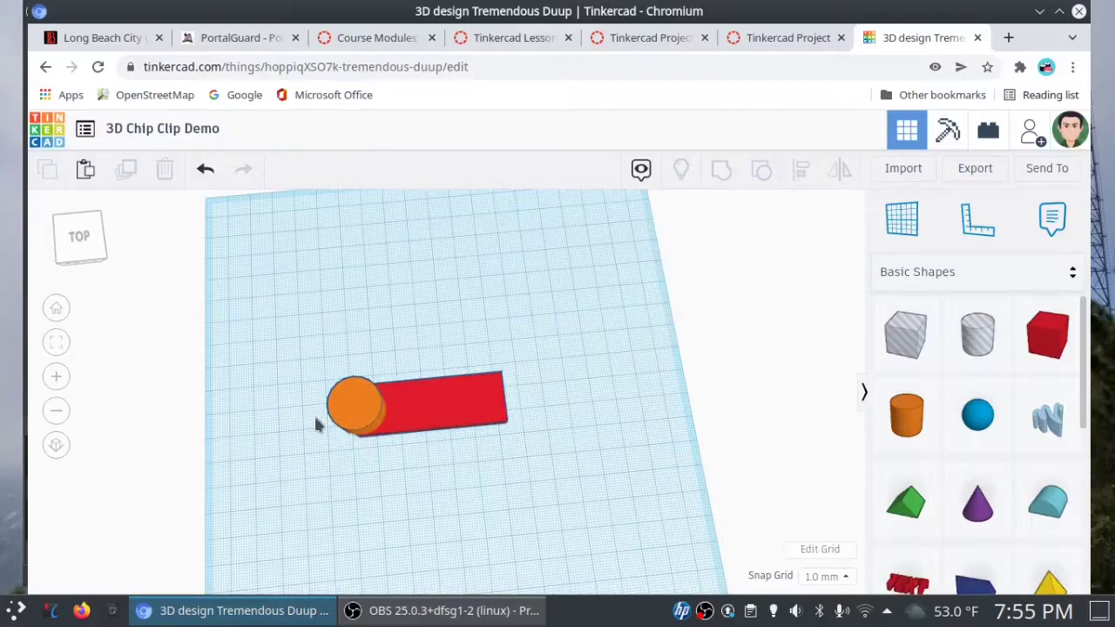
click(77, 253)
mouse_move(76, 247)
mouse_down()
mouse_move(102, 248)
mouse_move(81, 249)
mouse_up()
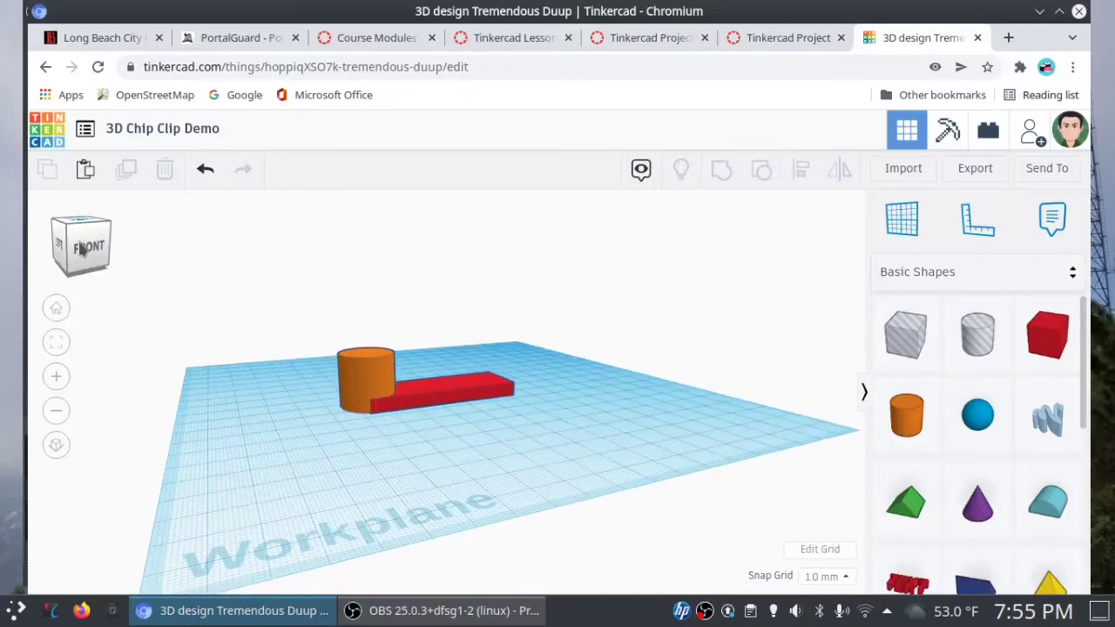
click(80, 231)
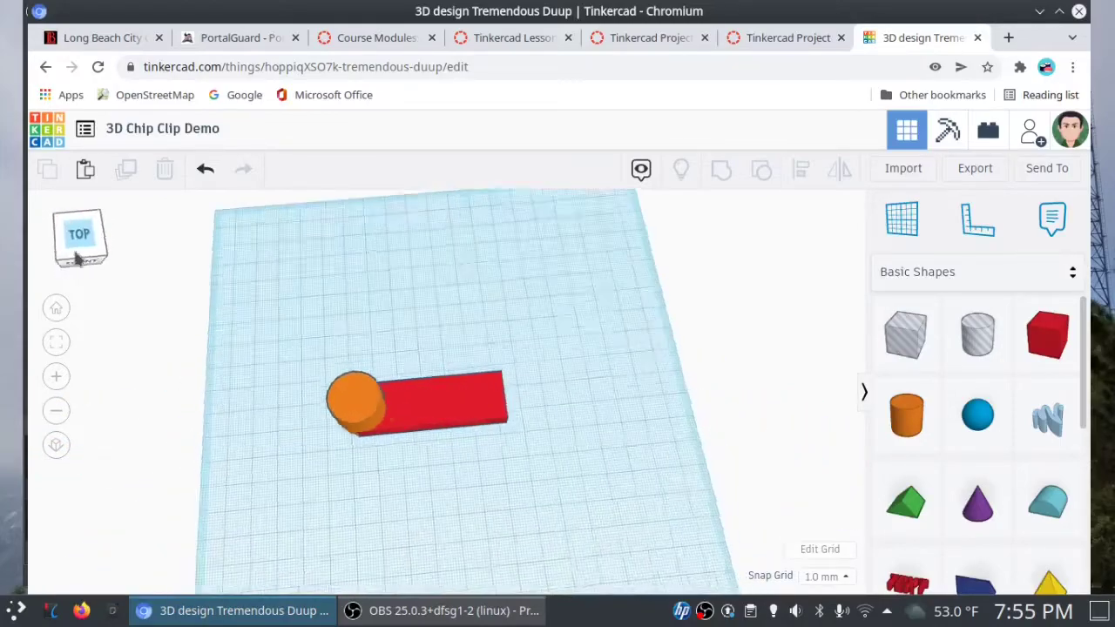
Shift the cylinder again, then align both shapes to their left edges.
click(366, 418)
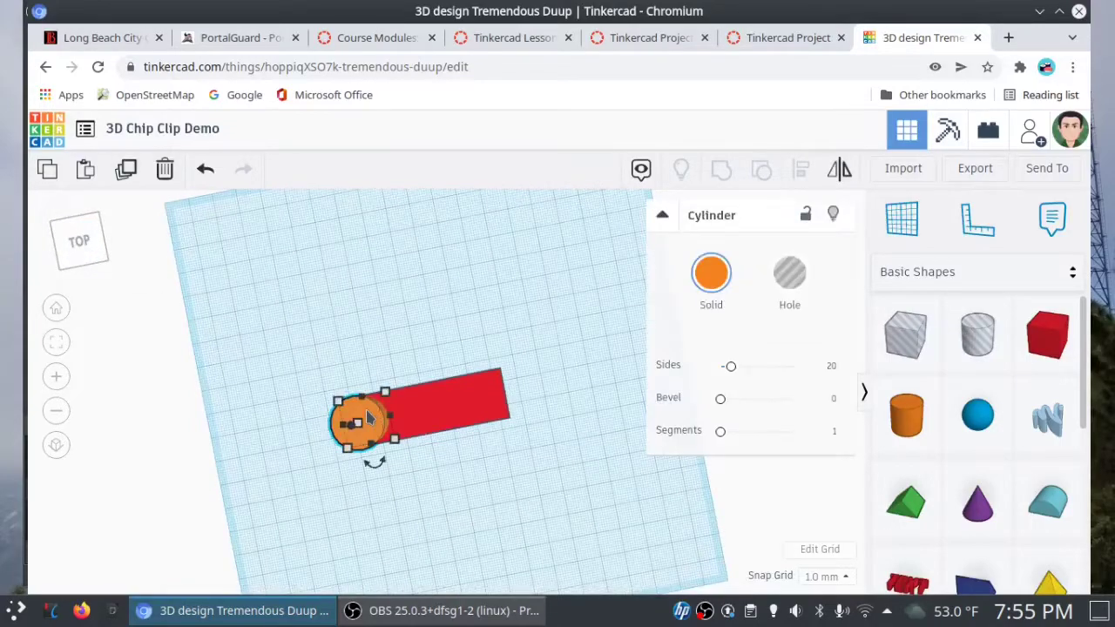
mouse_move(367, 418)
mouse_down()
mouse_move(354, 419)
mouse_move(372, 415)
mouse_up()
drag(263, 361, 548, 453)
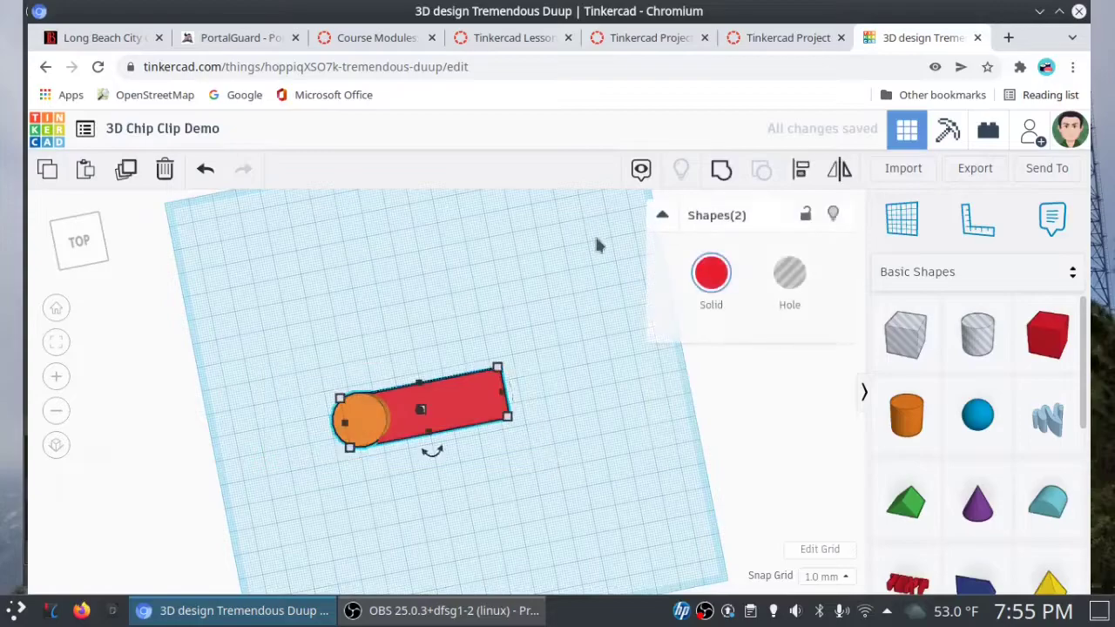
click(802, 171)
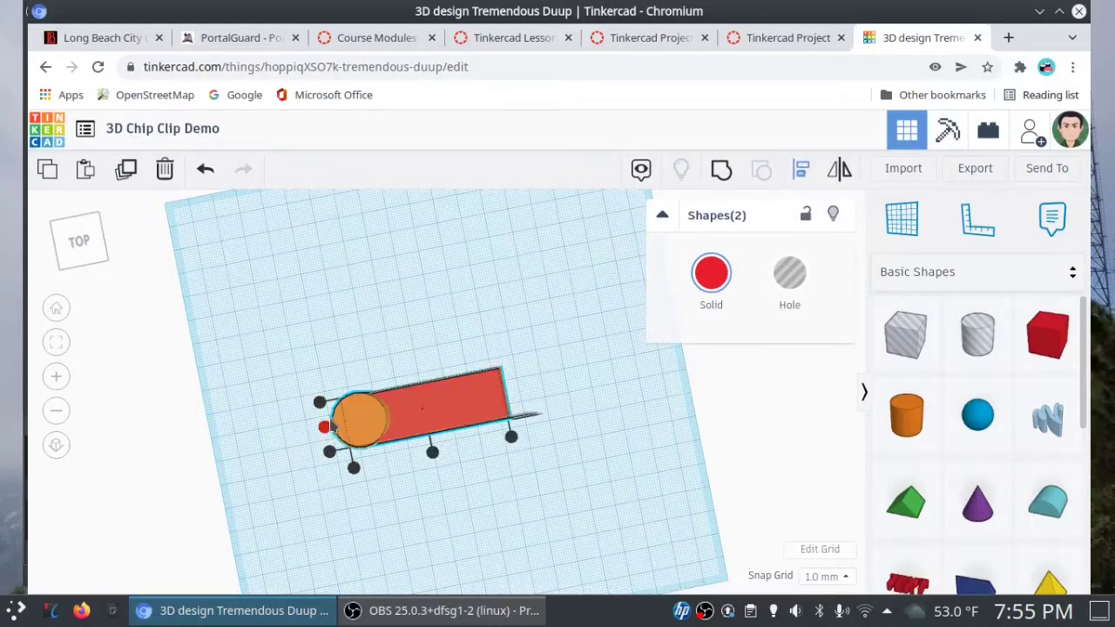
click(324, 427)
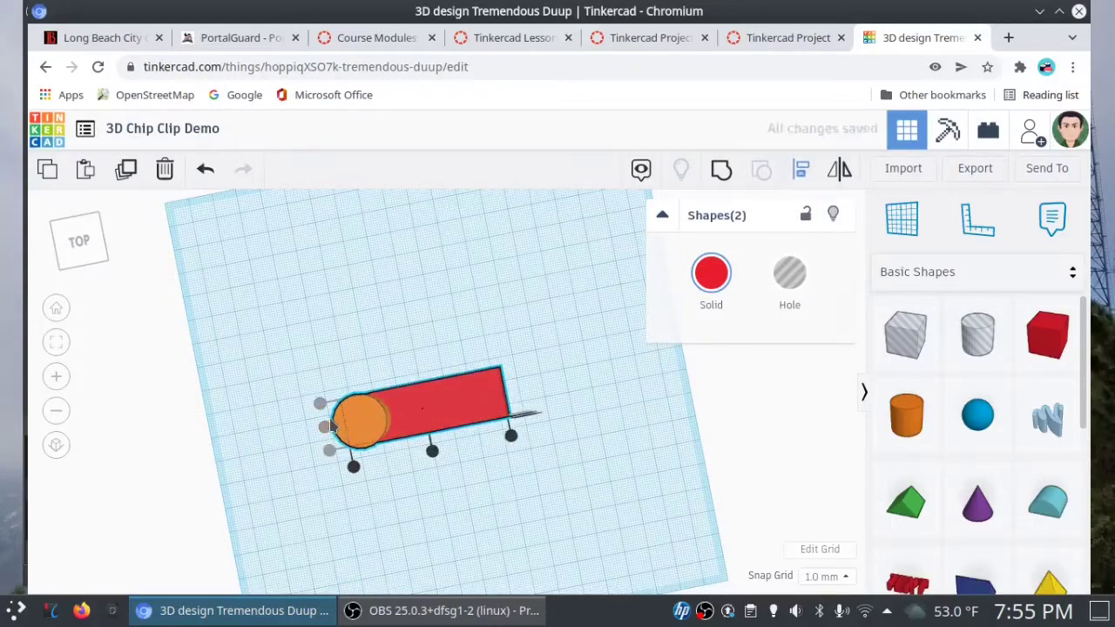
click(336, 270)
Reduce the orange cylinder's height from 20 to 5 mm, then select it with the bar.
click(354, 420)
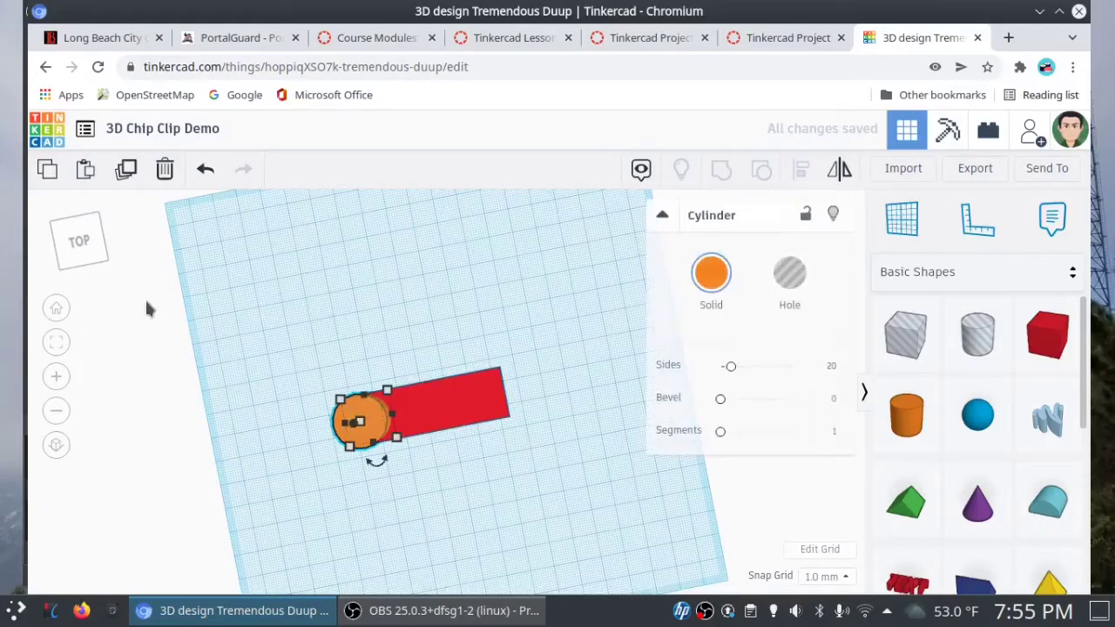
click(91, 246)
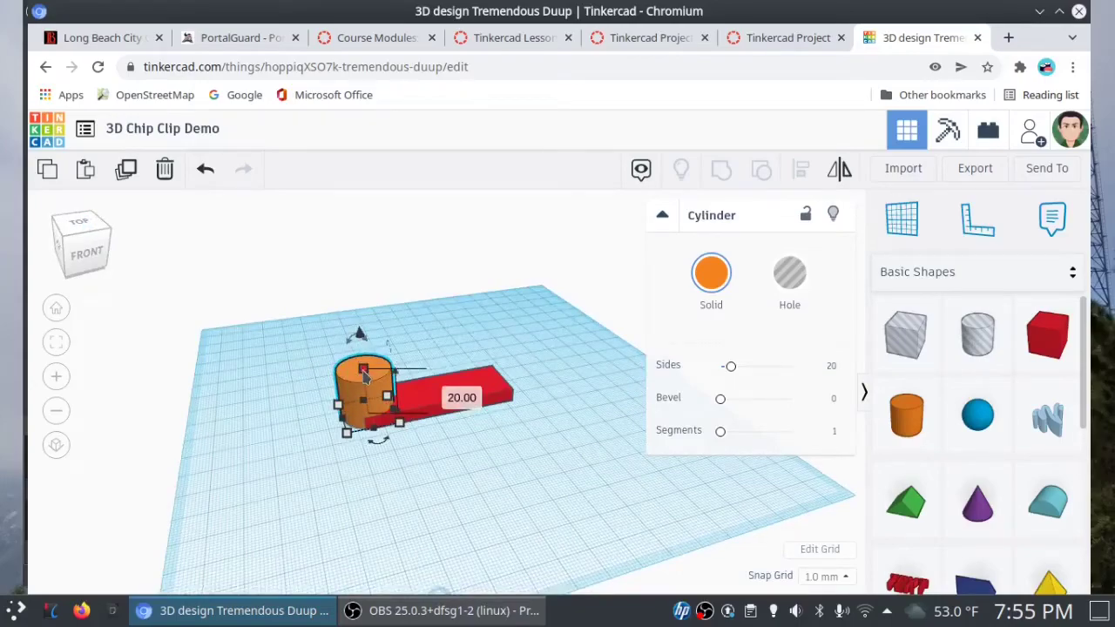
click(445, 389)
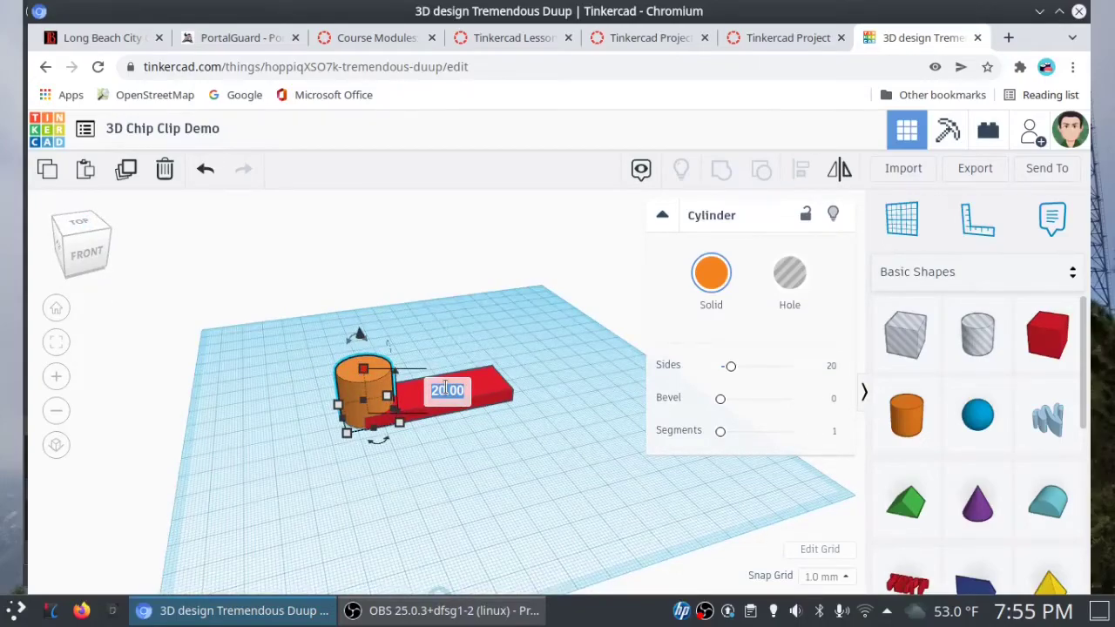
text(5)
key(Return)
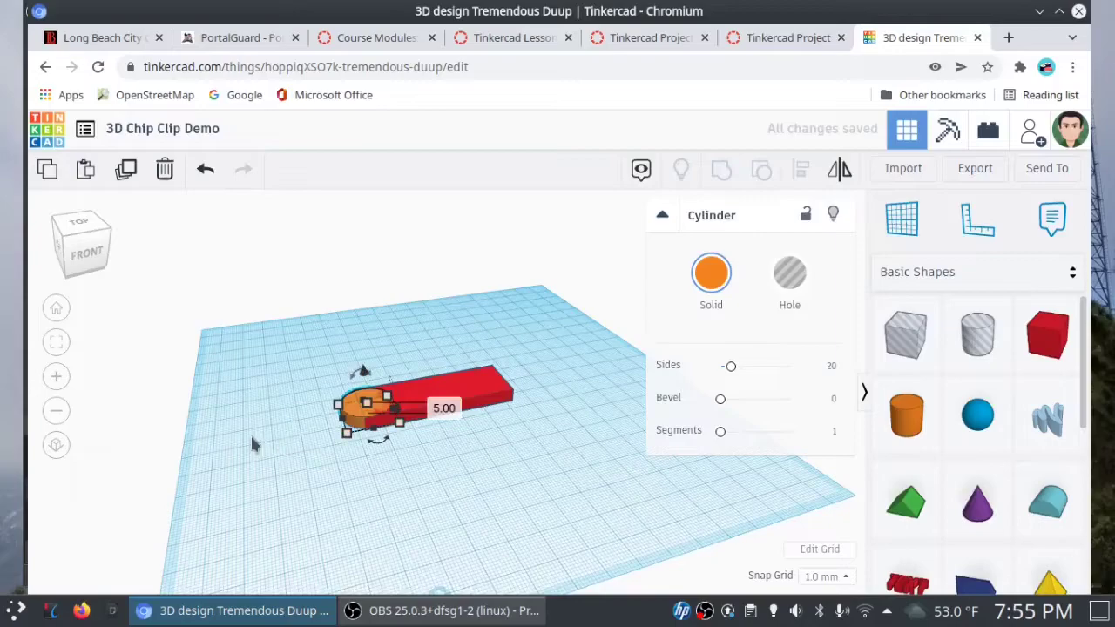
click(252, 444)
drag(294, 353, 543, 435)
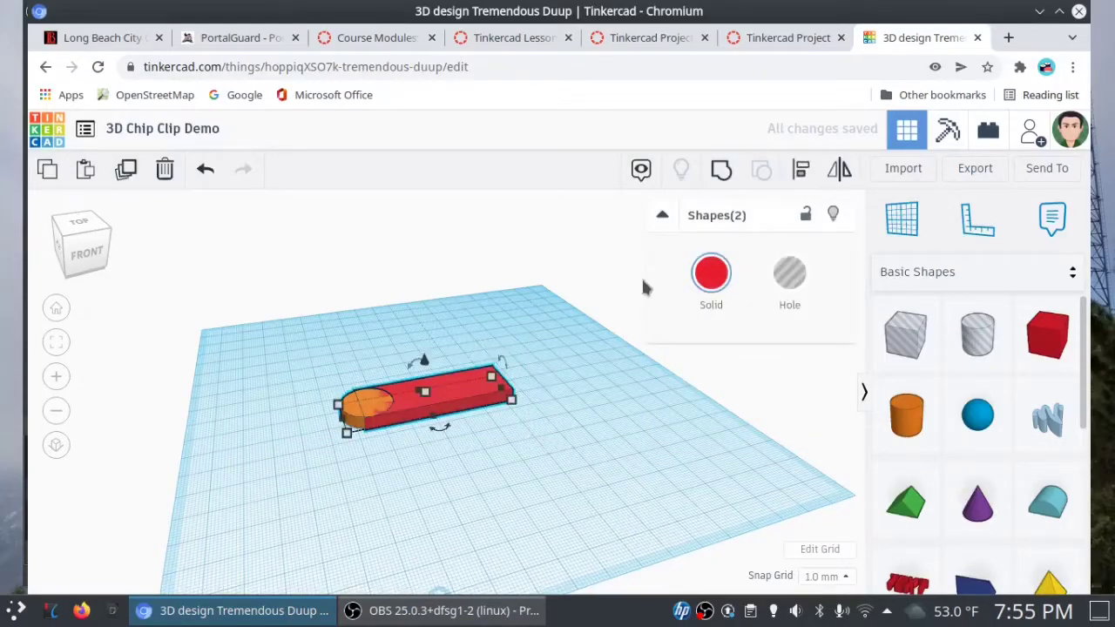
Group the cylinder and slab into one rounded-end red bar and view it from above.
click(722, 172)
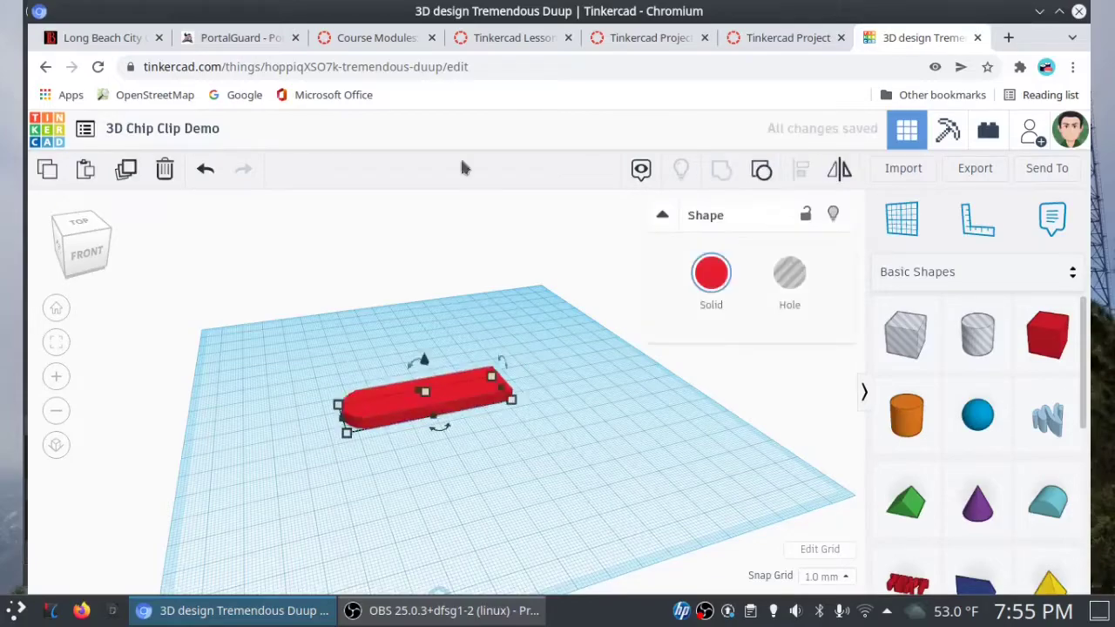
click(282, 361)
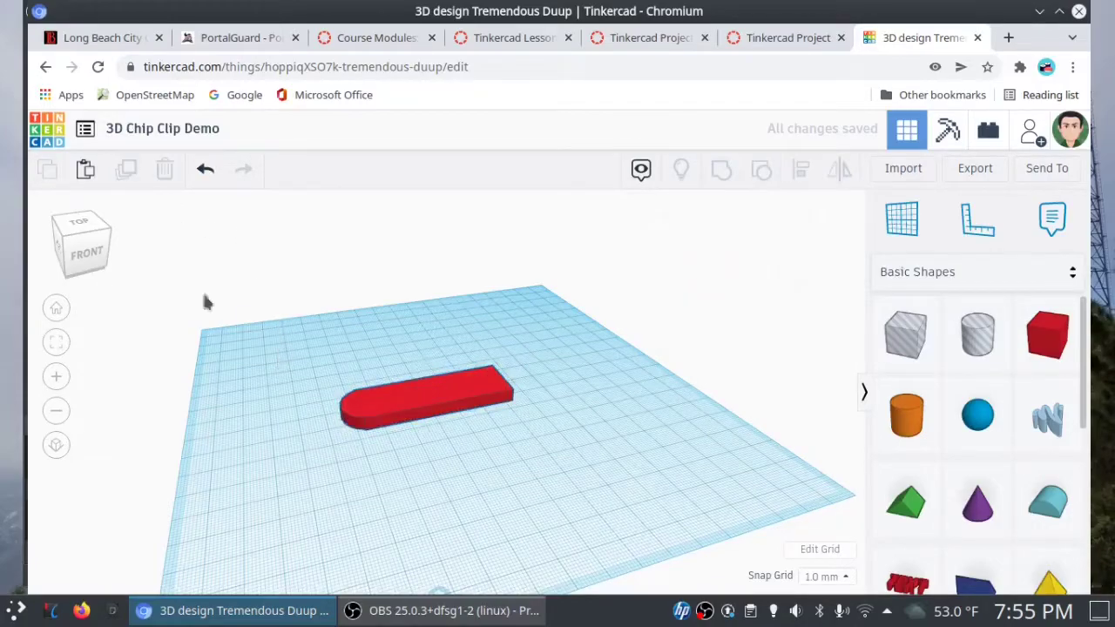
click(77, 265)
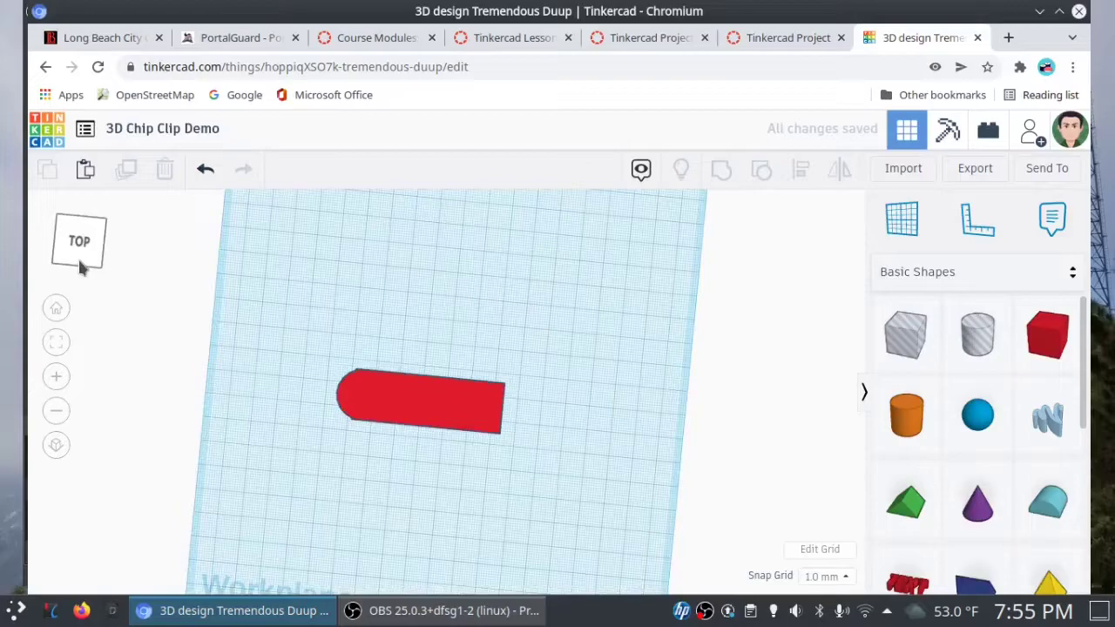
click(77, 257)
click(80, 269)
click(77, 258)
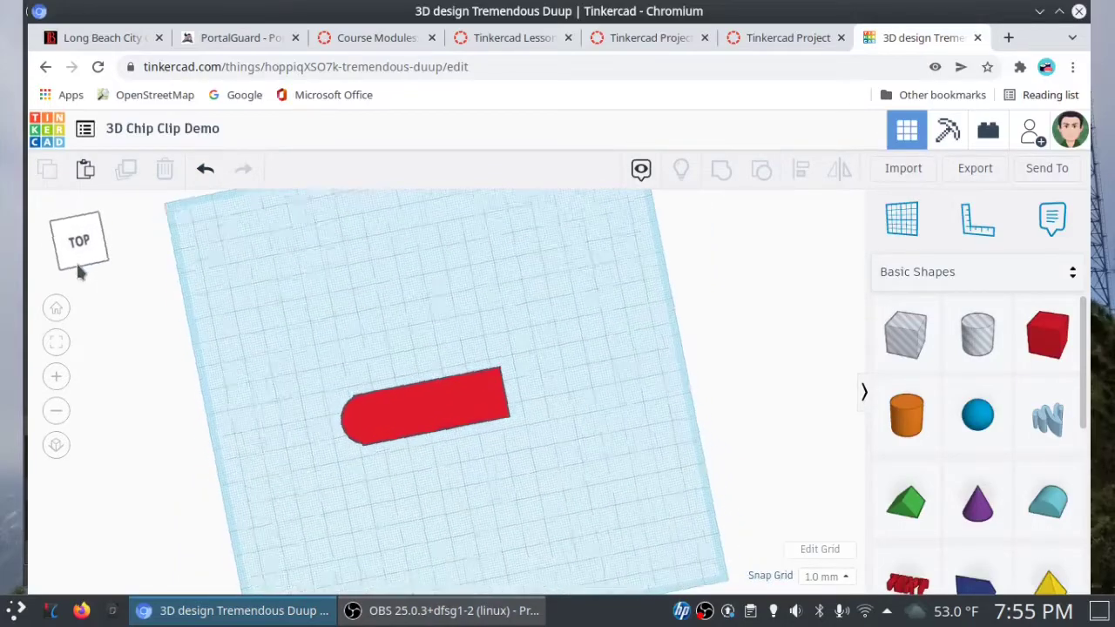
click(79, 265)
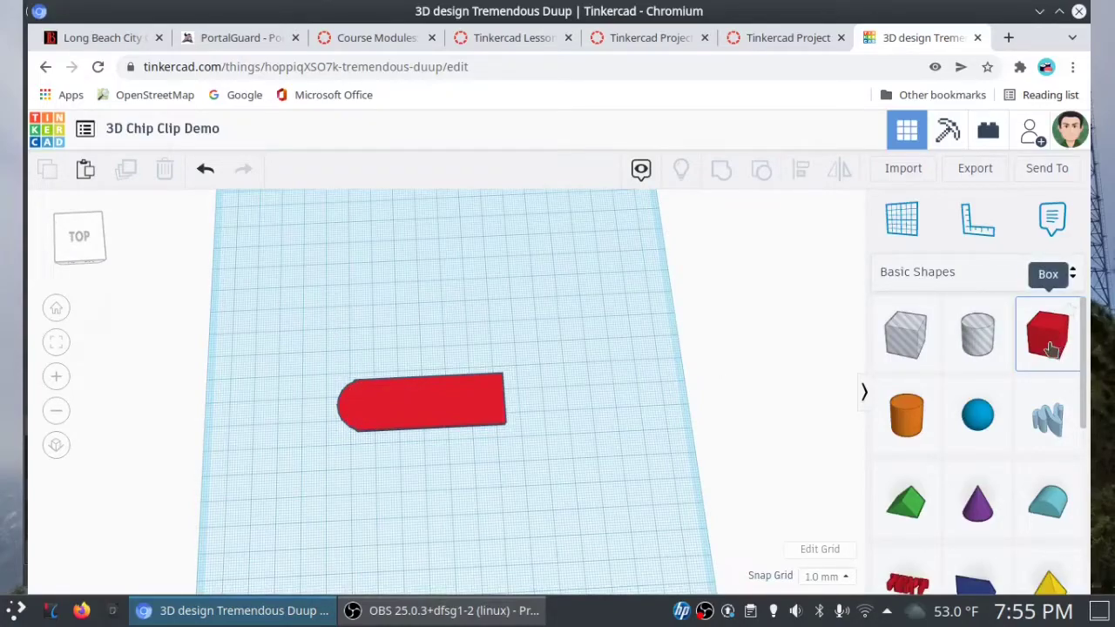
Place a new red box above the bar and rotate it 45°.
drag(659, 344, 352, 285)
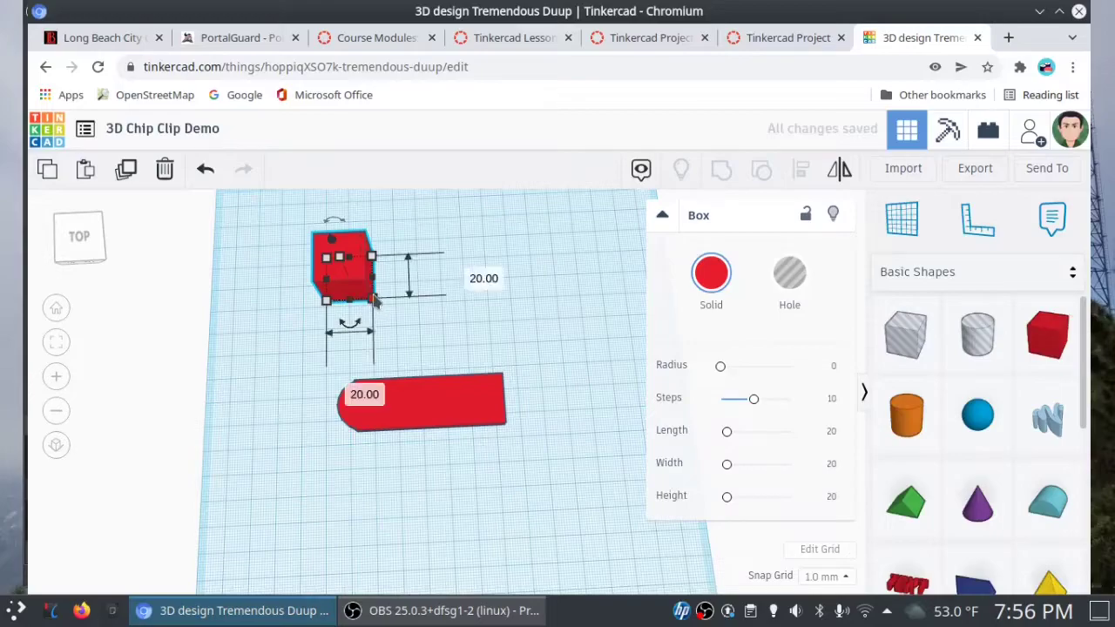
mouse_move(356, 331)
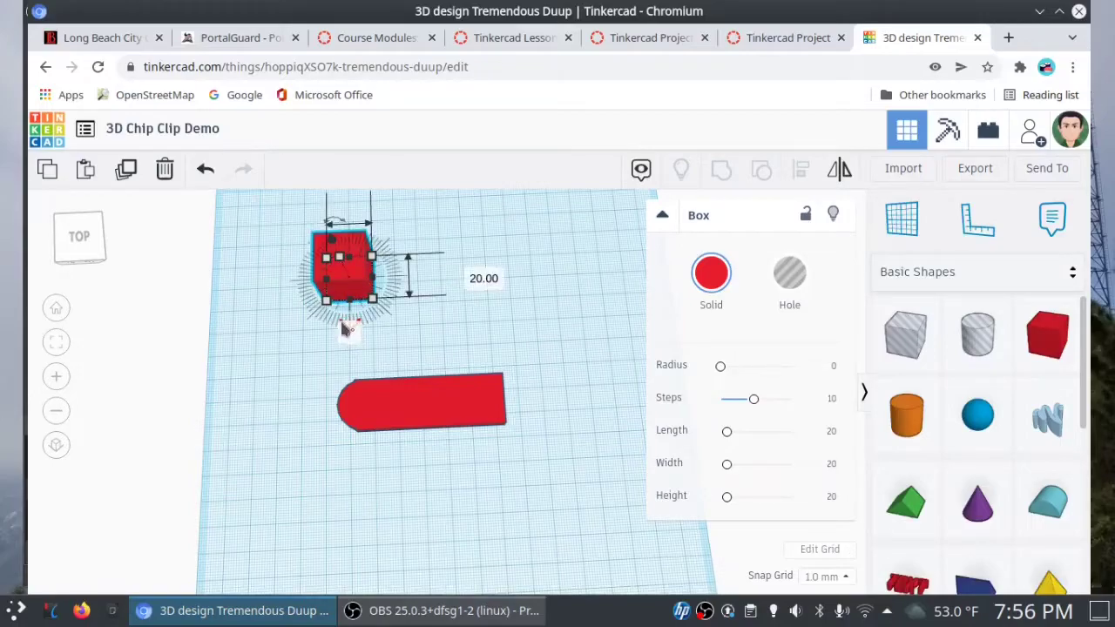
click(349, 321)
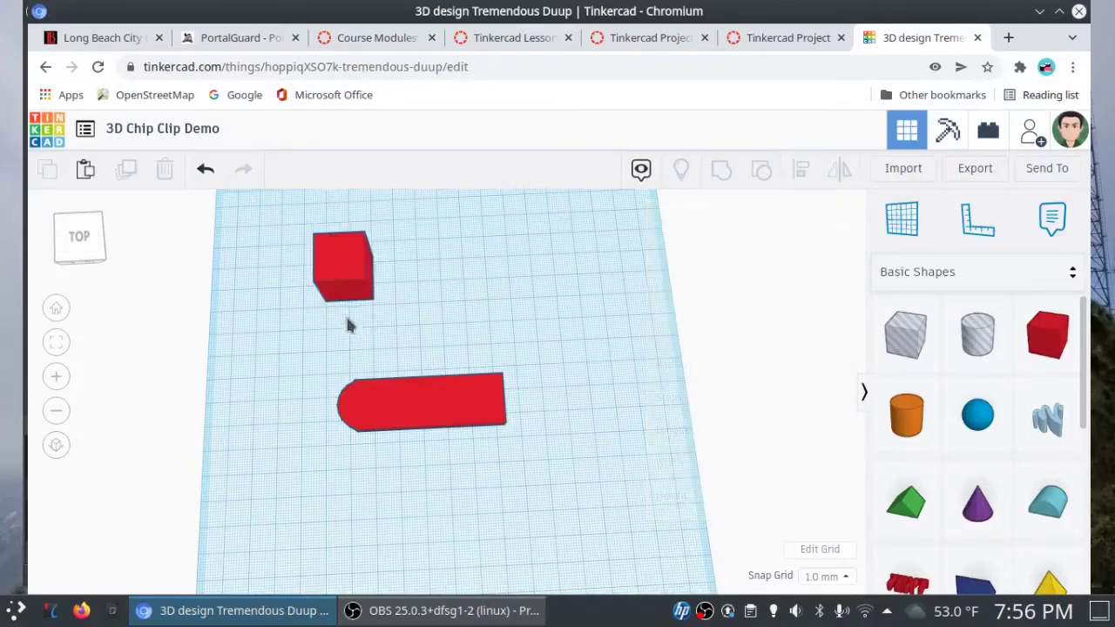
click(349, 281)
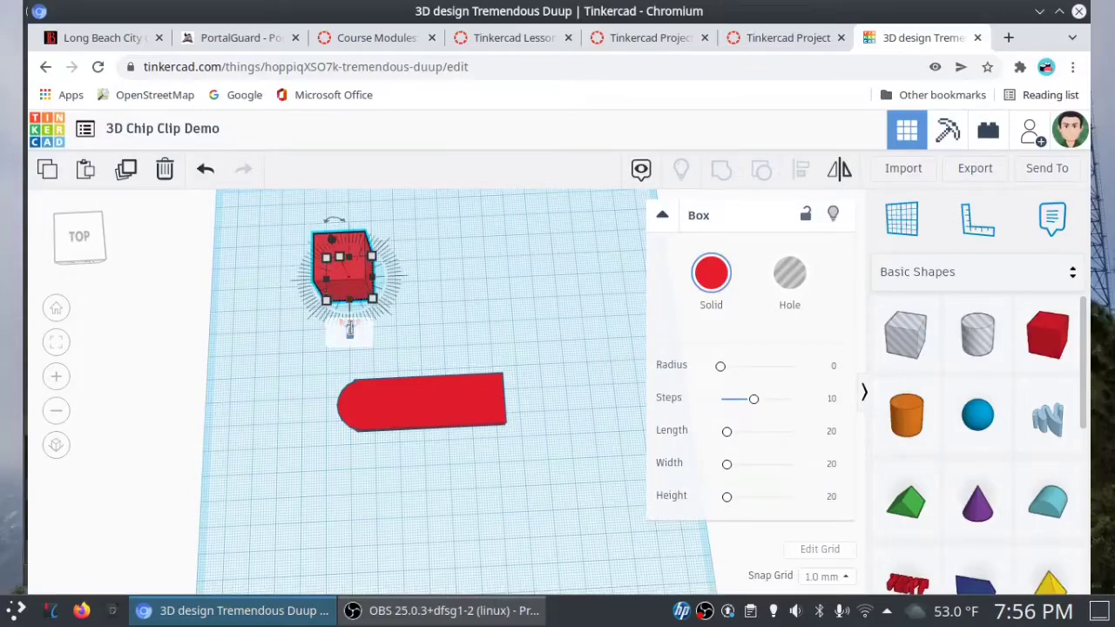
key(Return)
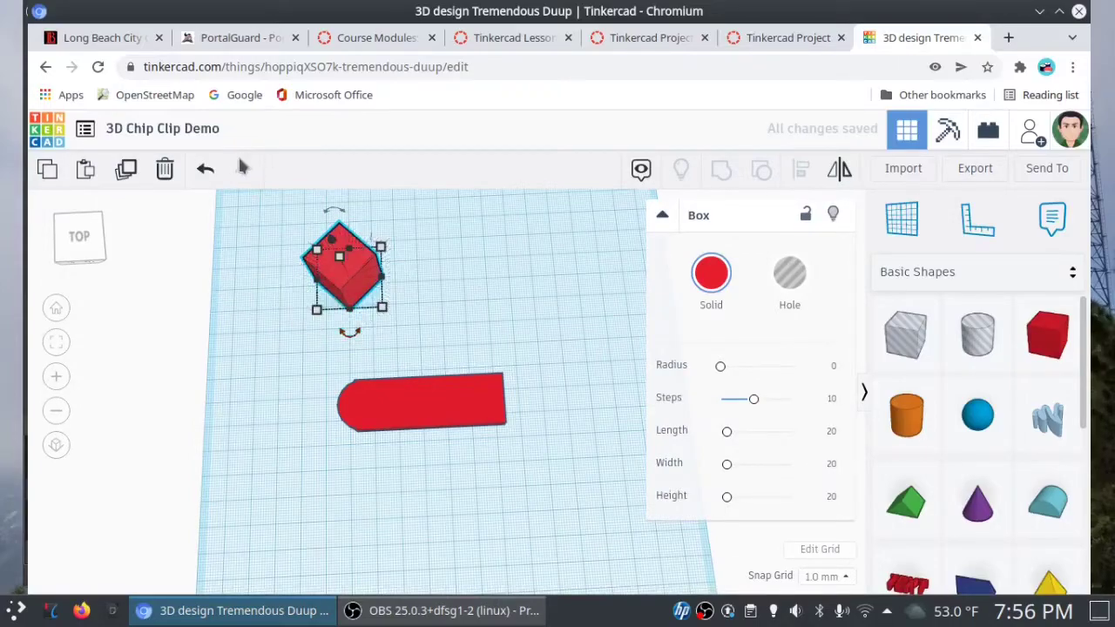
Resize the rotated box's footprint to 10 by 10 mm.
mouse_move(381, 310)
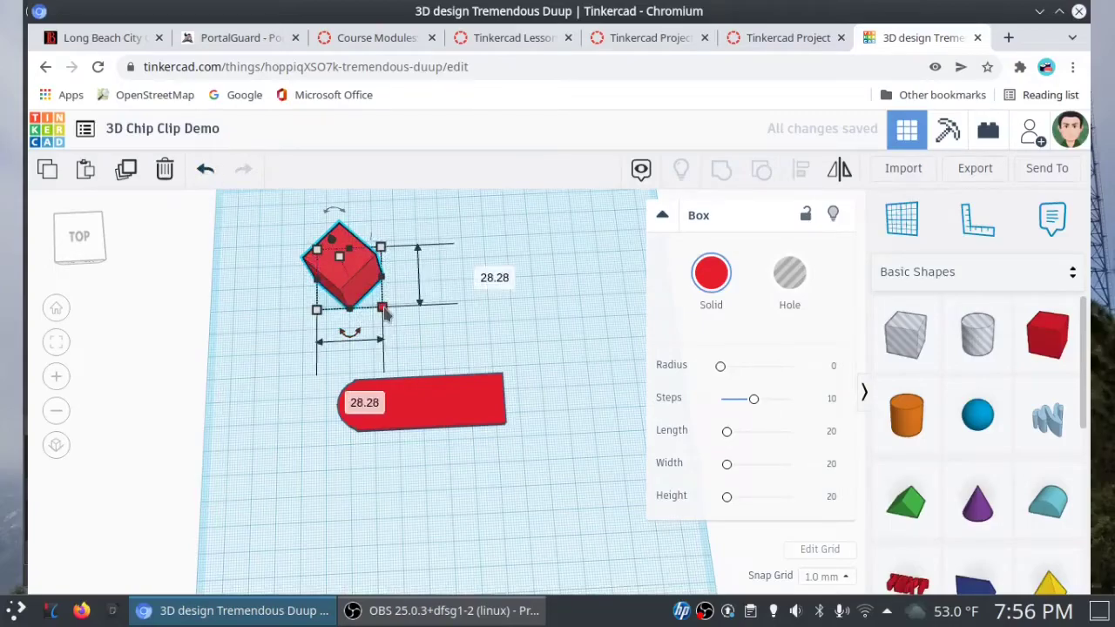
click(480, 270)
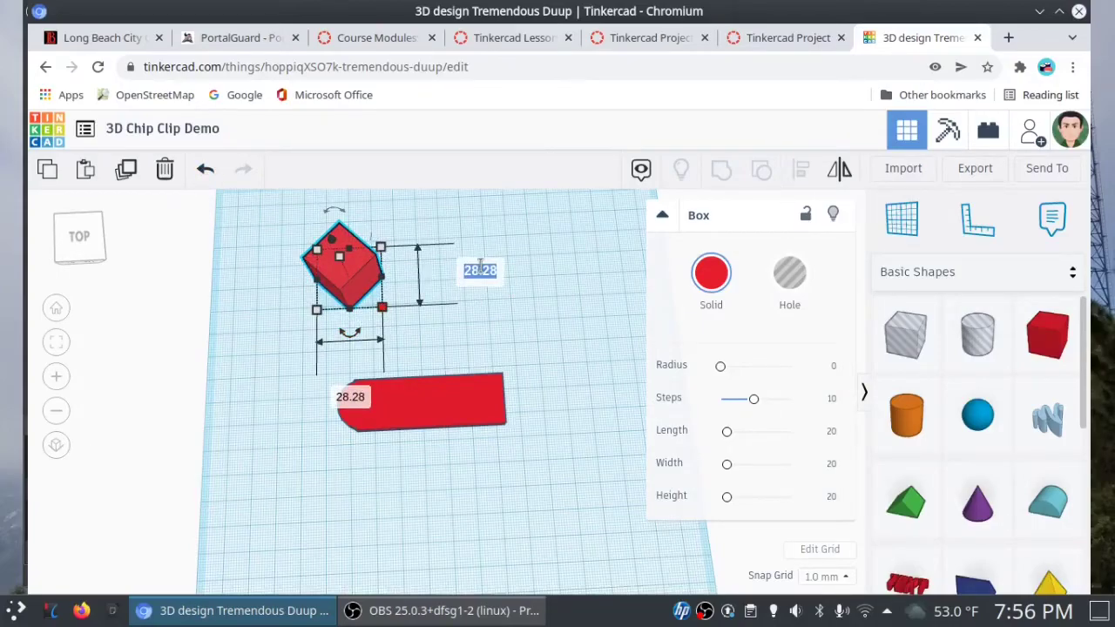
text(10)
key(Return)
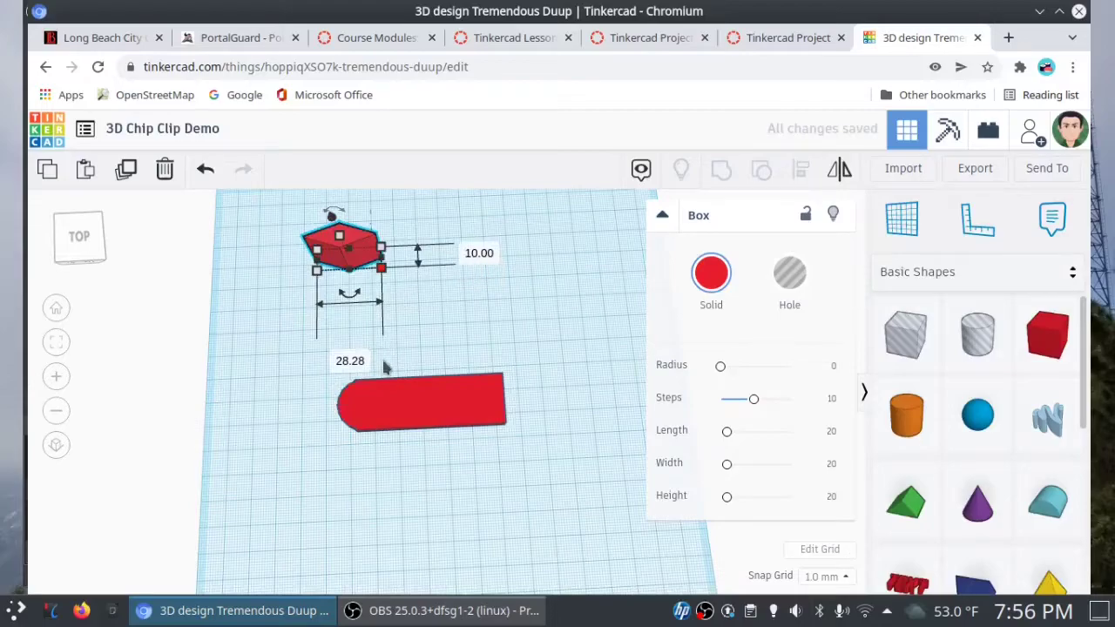
click(353, 362)
text(10)
key(Return)
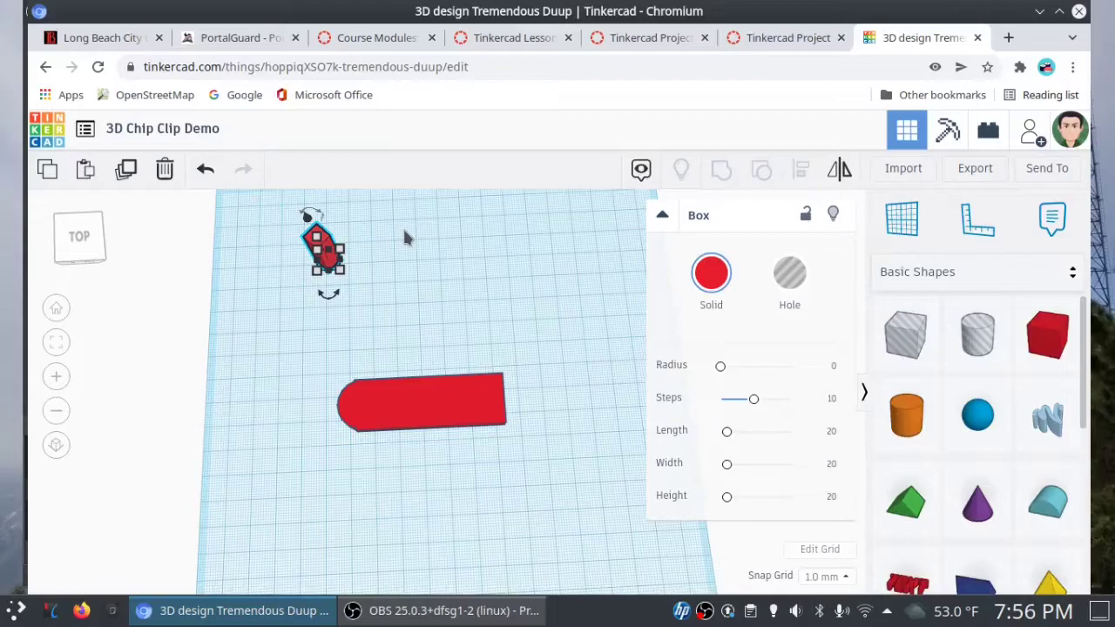
Duplicate the diamond box repeatedly with Ctrl+D to extend an offset sawtooth row.
key(ctrl+d)
key(ctrl+d)
key(ctrl+d)
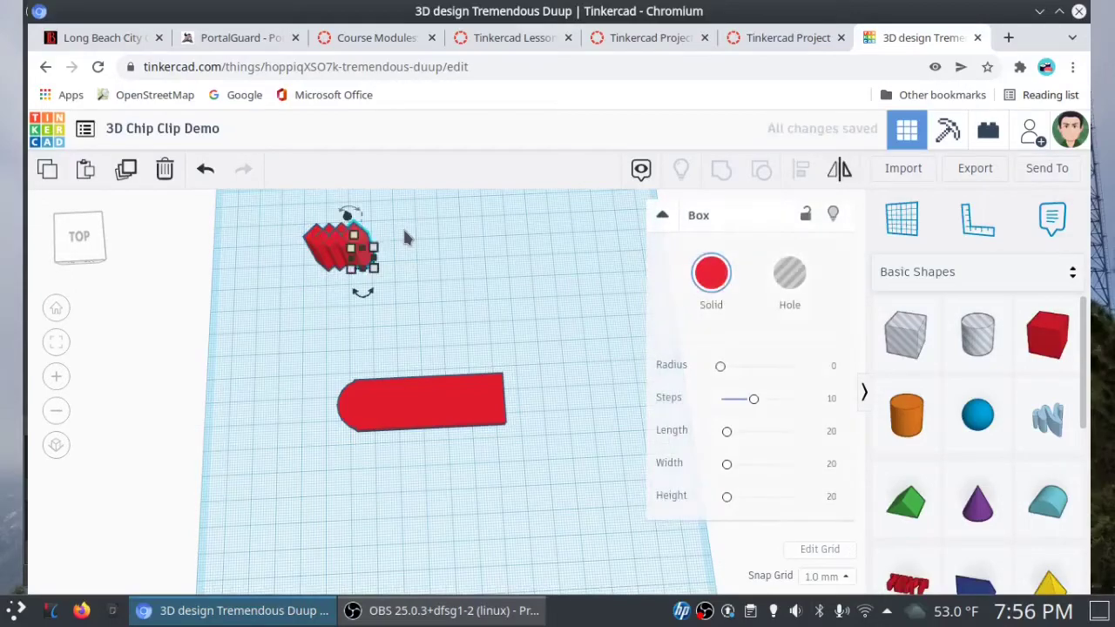
key(ctrl+d)
key(ctrl+d)
key(ctrl+d)
key(ctrl+d)
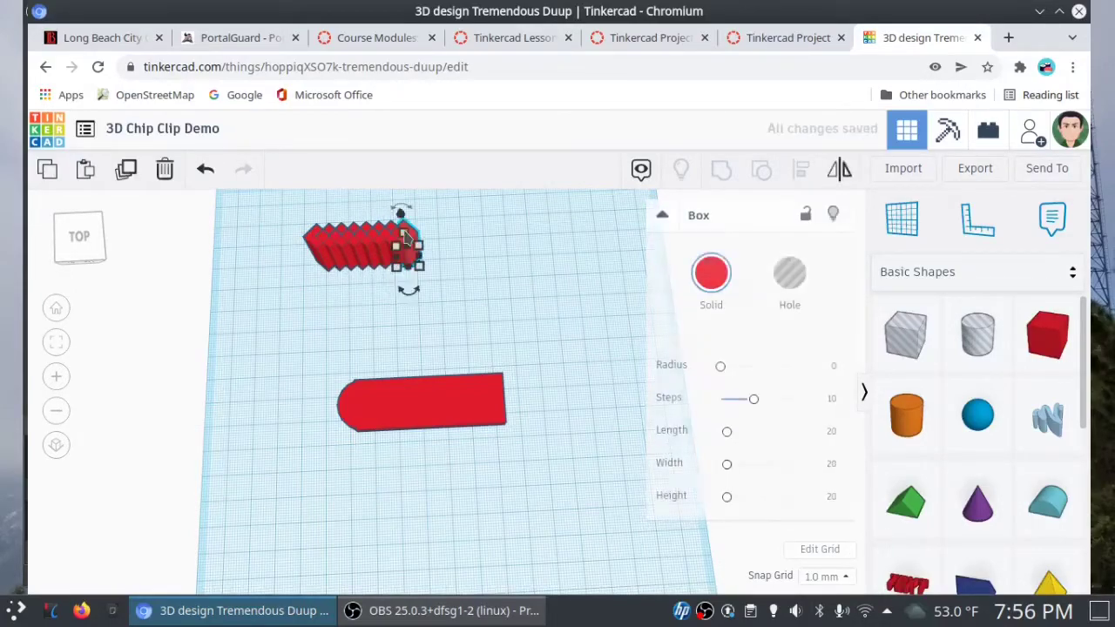
key(ctrl+d)
key(ctrl+d)
key(ctrl+d)
key(ctrl+d)
key(ctrl+d)
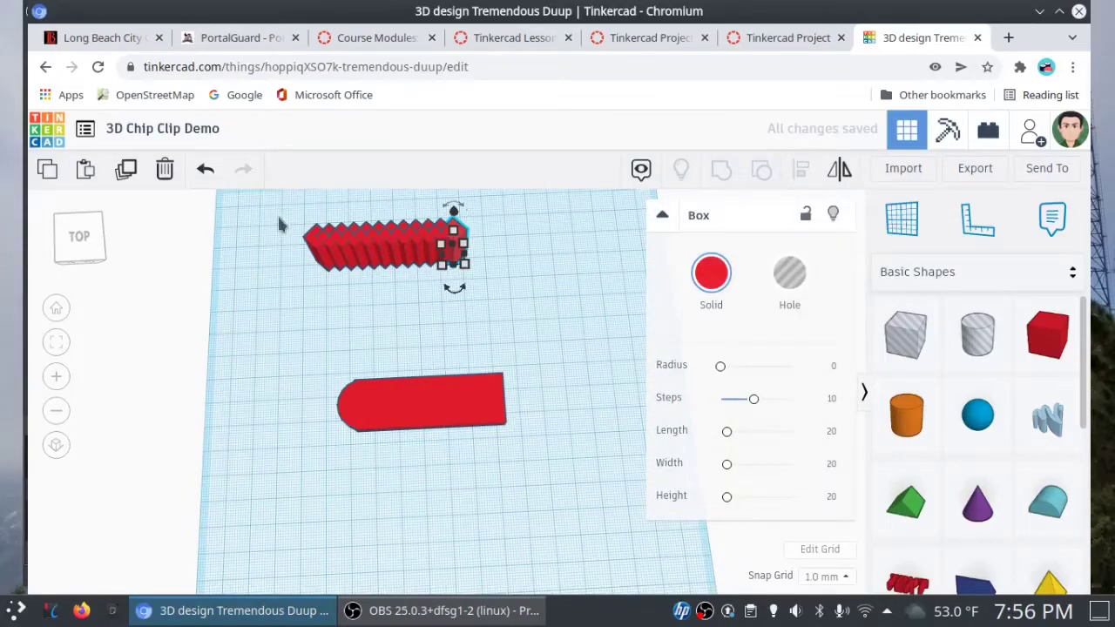
Group the 12 diamond copies into one zigzag strip and drag it onto the rounded bar.
drag(280, 209, 487, 275)
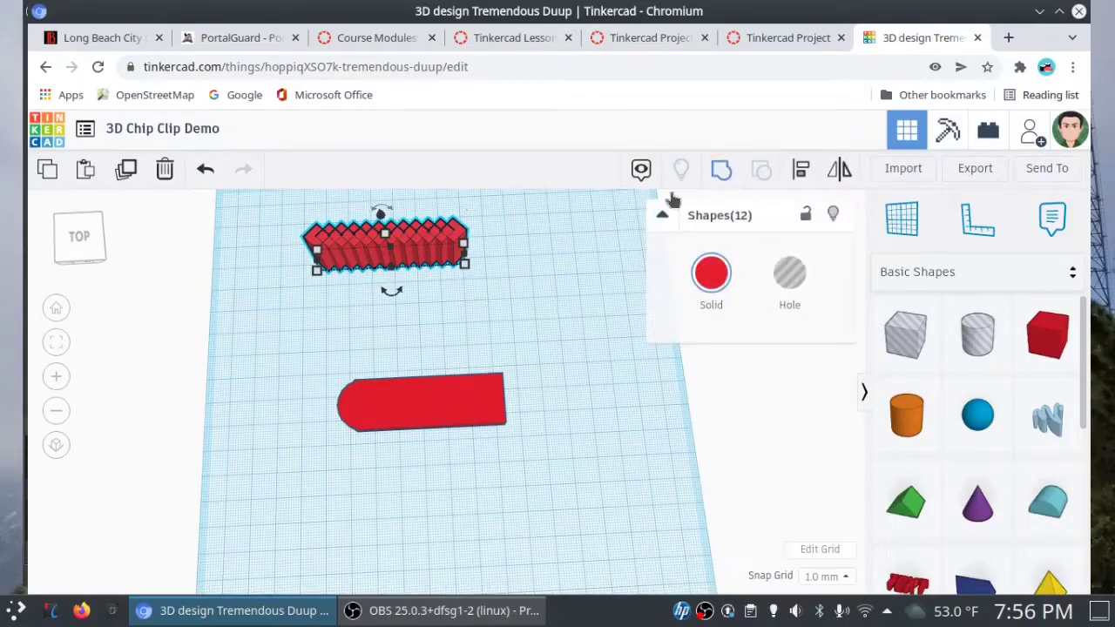
key(ctrl+g)
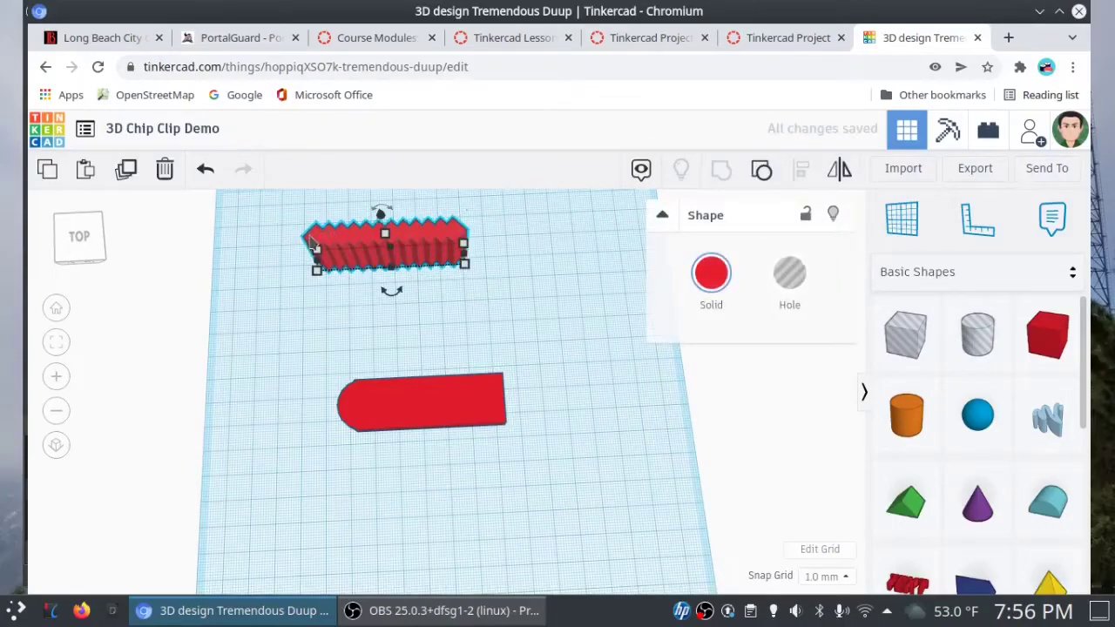
drag(312, 238, 384, 401)
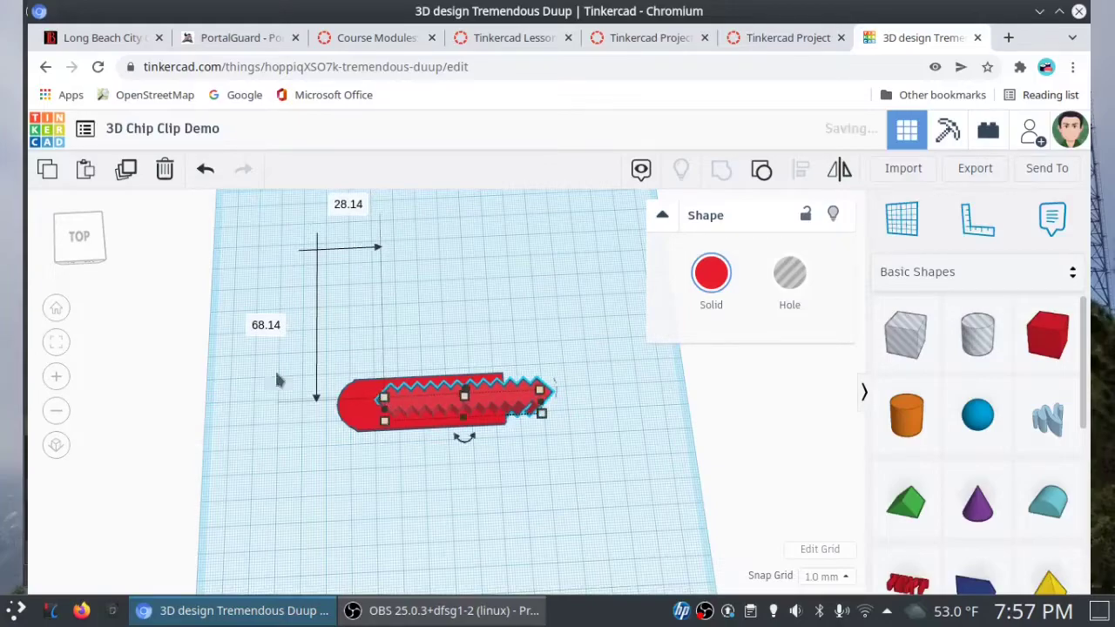
Zoom in and fine-tune the zigzag strip's position on the bar in top view.
click(56, 377)
click(56, 383)
click(56, 383)
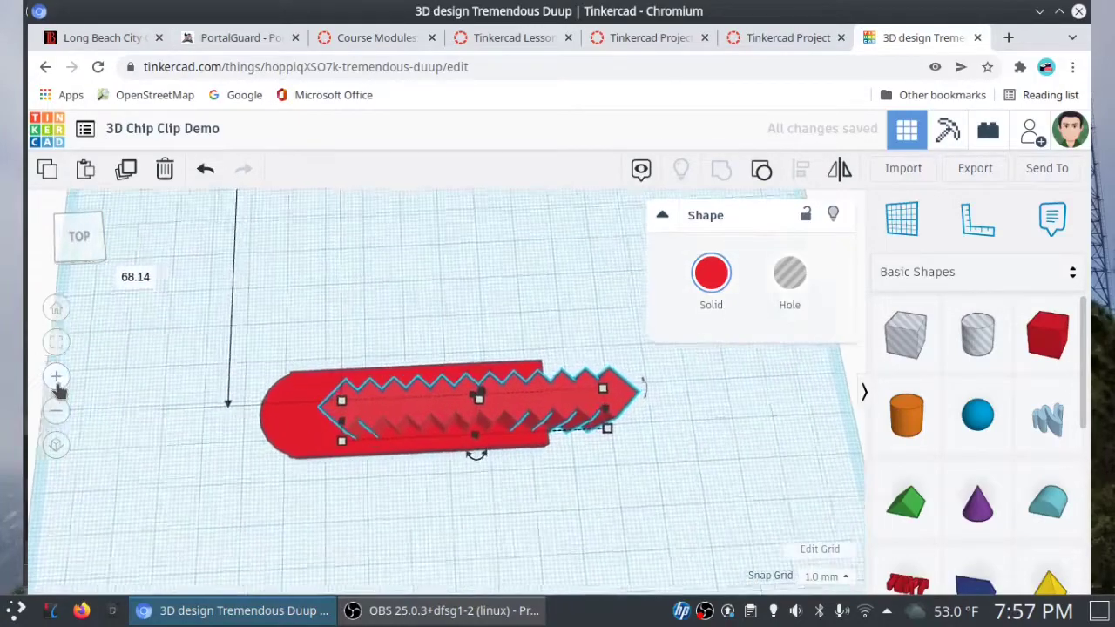
click(56, 384)
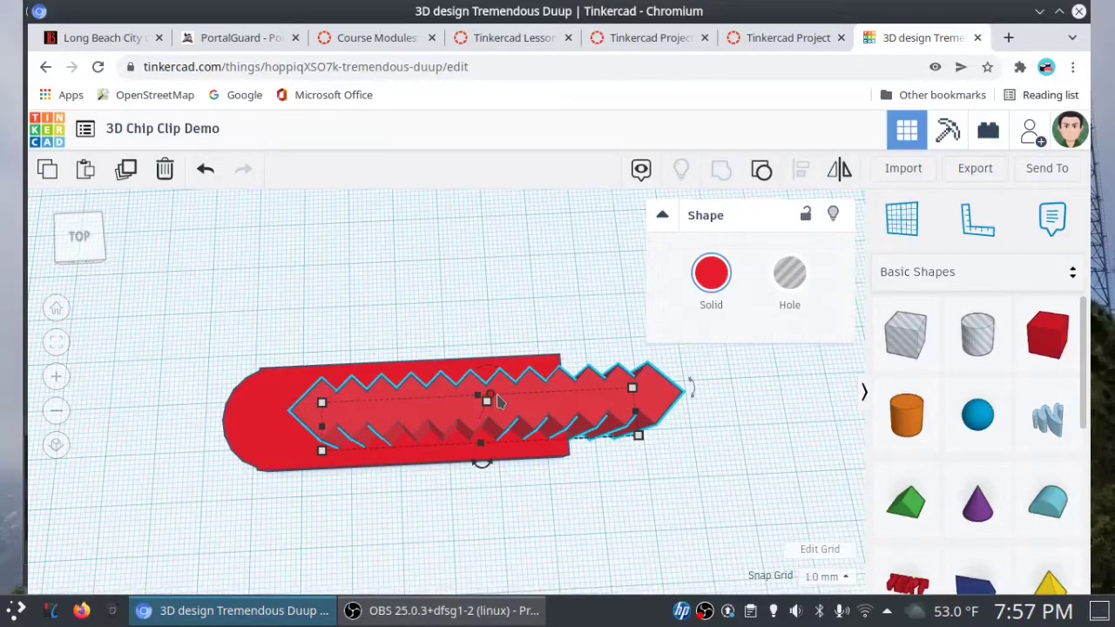
drag(518, 402, 524, 402)
click(78, 244)
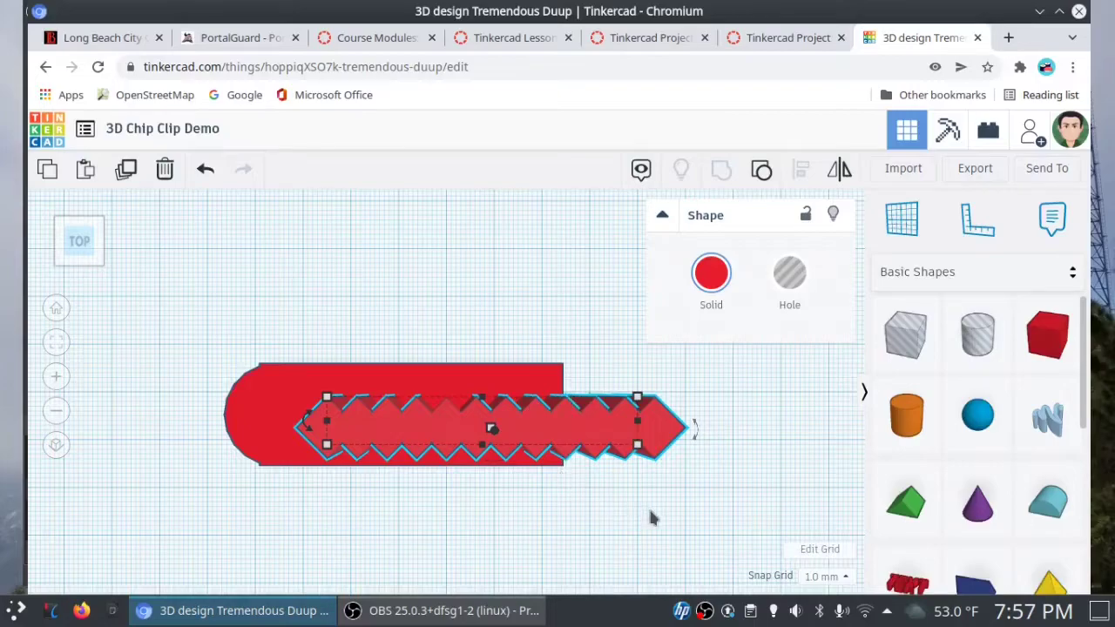
Align the zigzag strip to the vertical middle of the rounded red bar.
drag(649, 518, 268, 320)
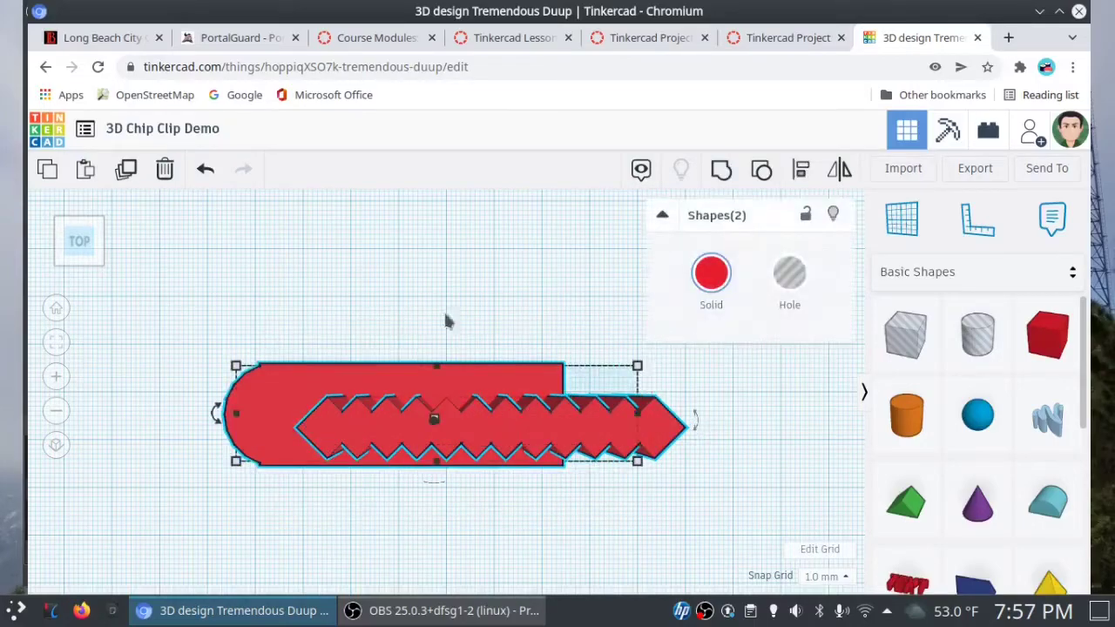
click(801, 168)
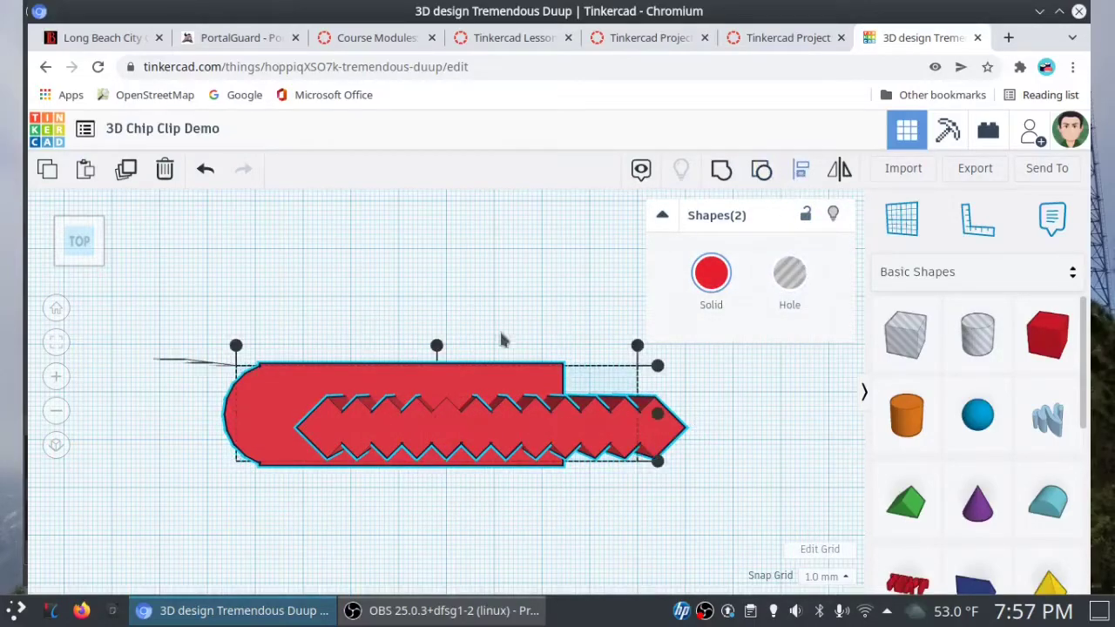
click(659, 418)
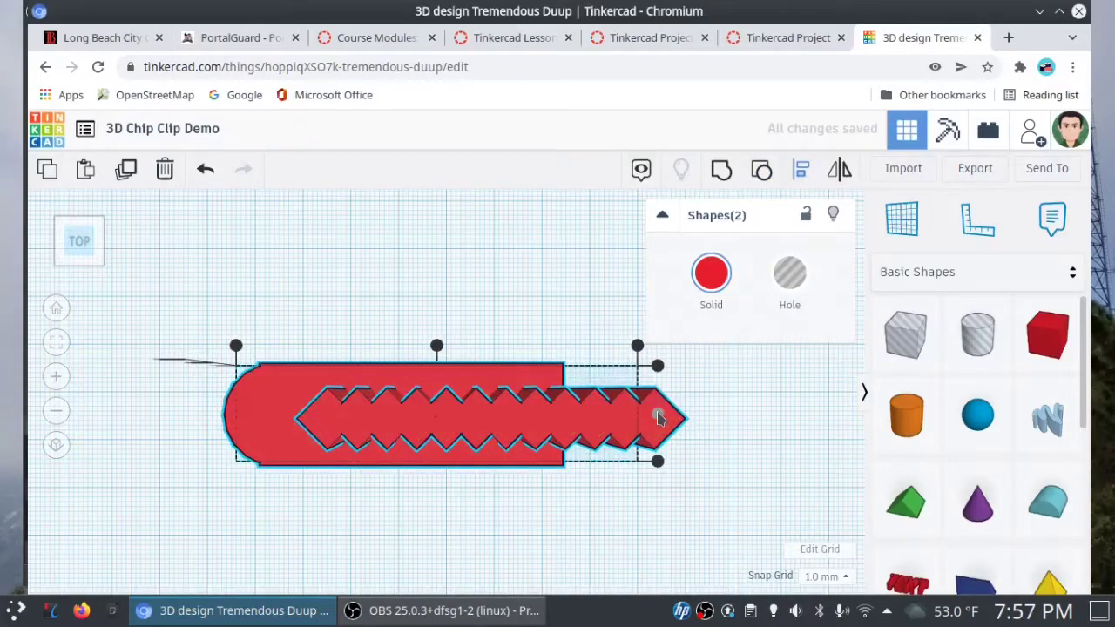
click(276, 299)
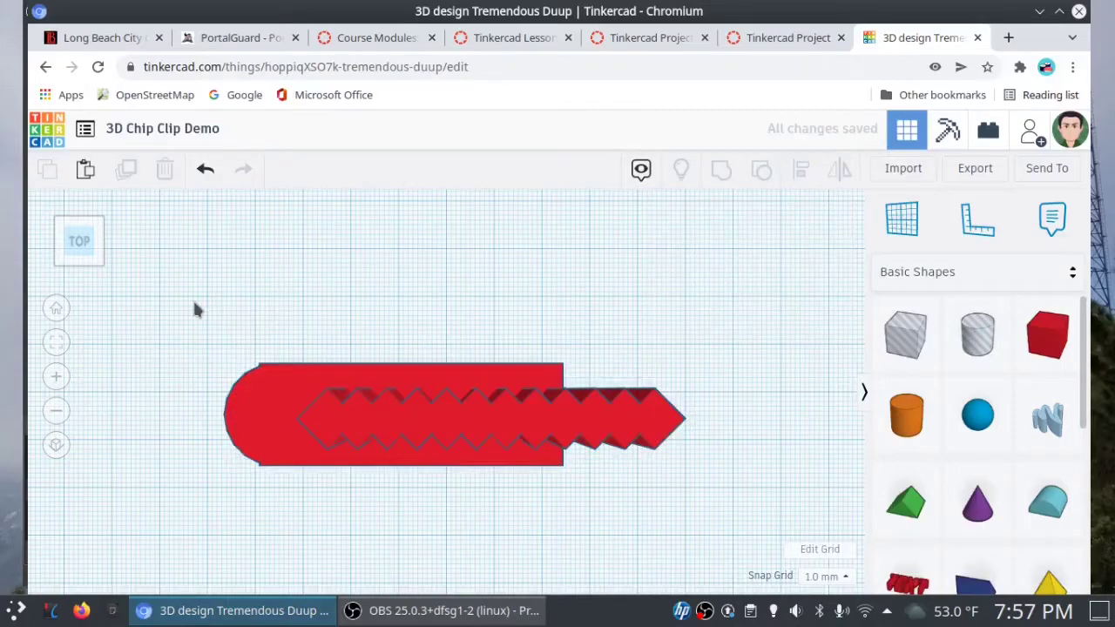
Turn the zigzag strip into a hole and group it with the red bar.
click(451, 418)
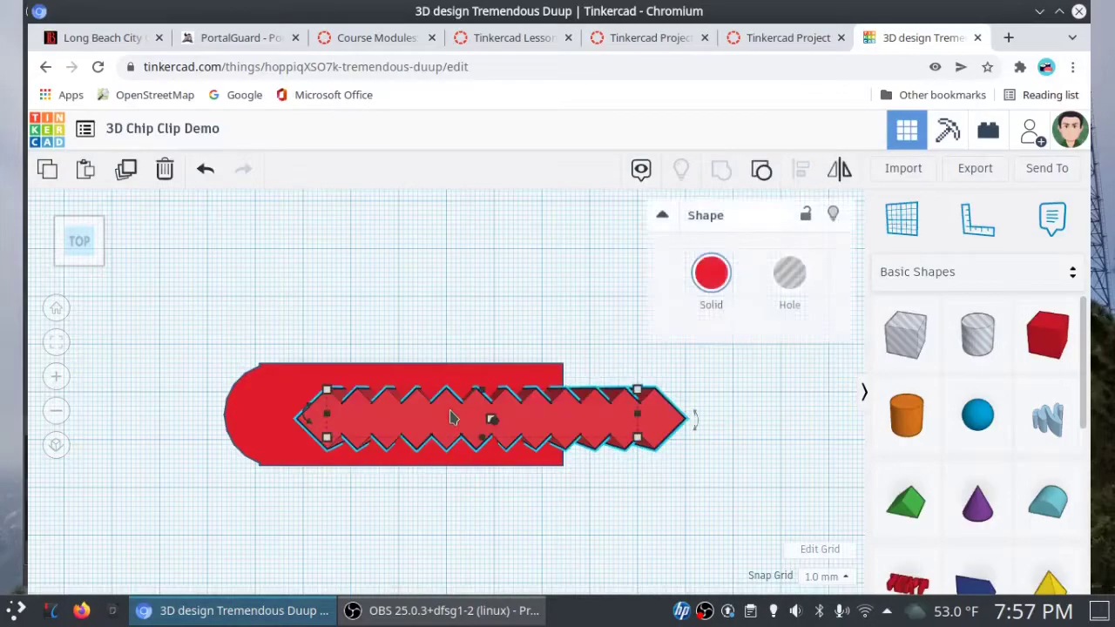
click(782, 284)
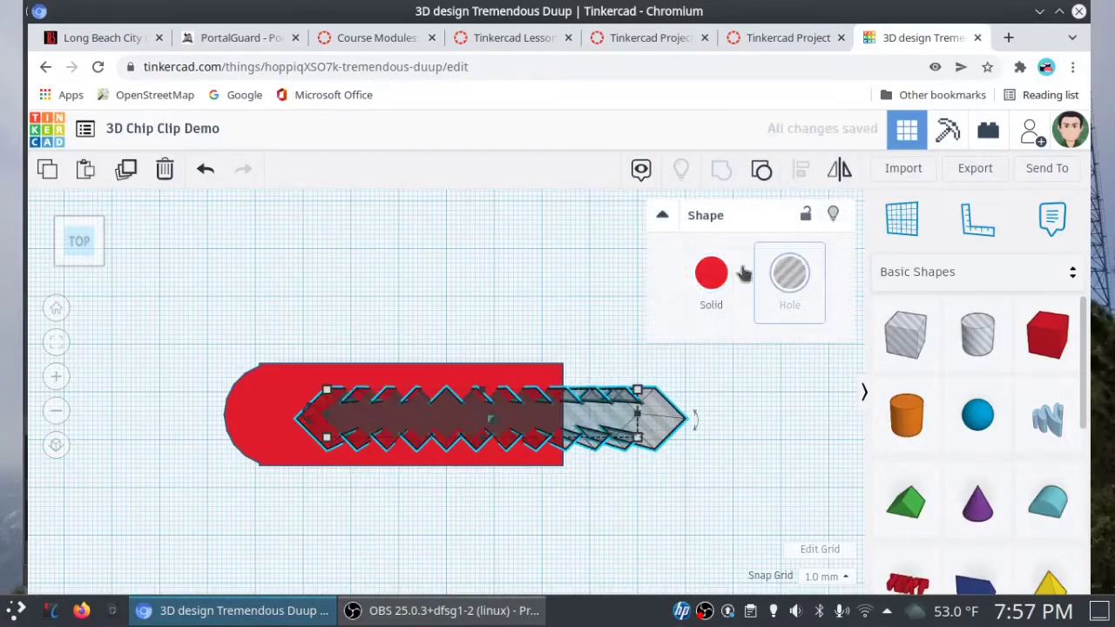
click(283, 278)
drag(190, 292, 610, 512)
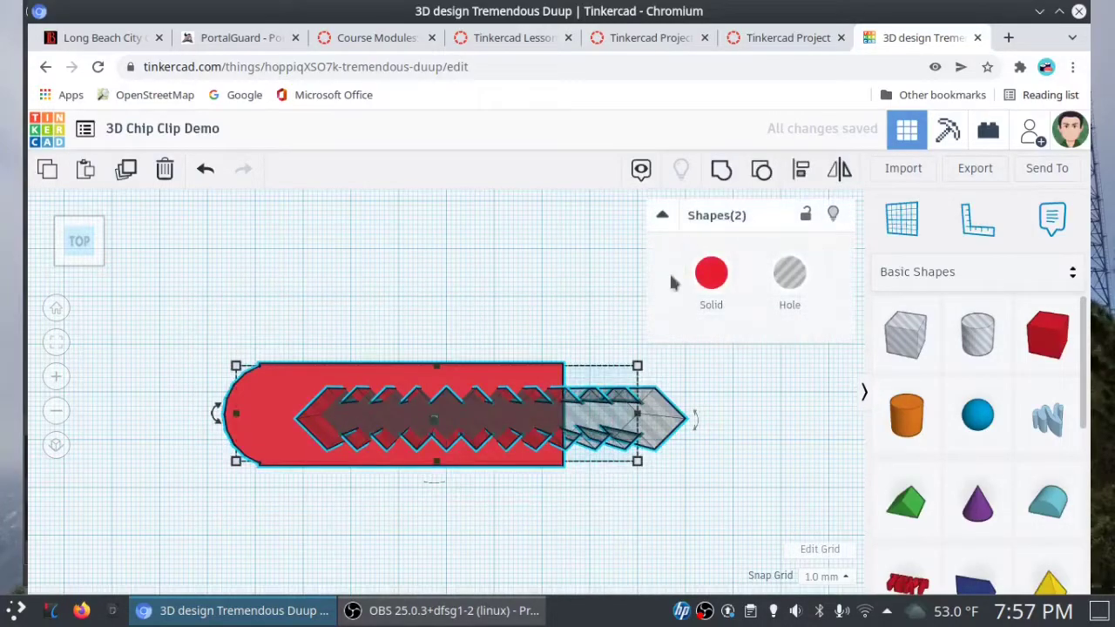
click(721, 170)
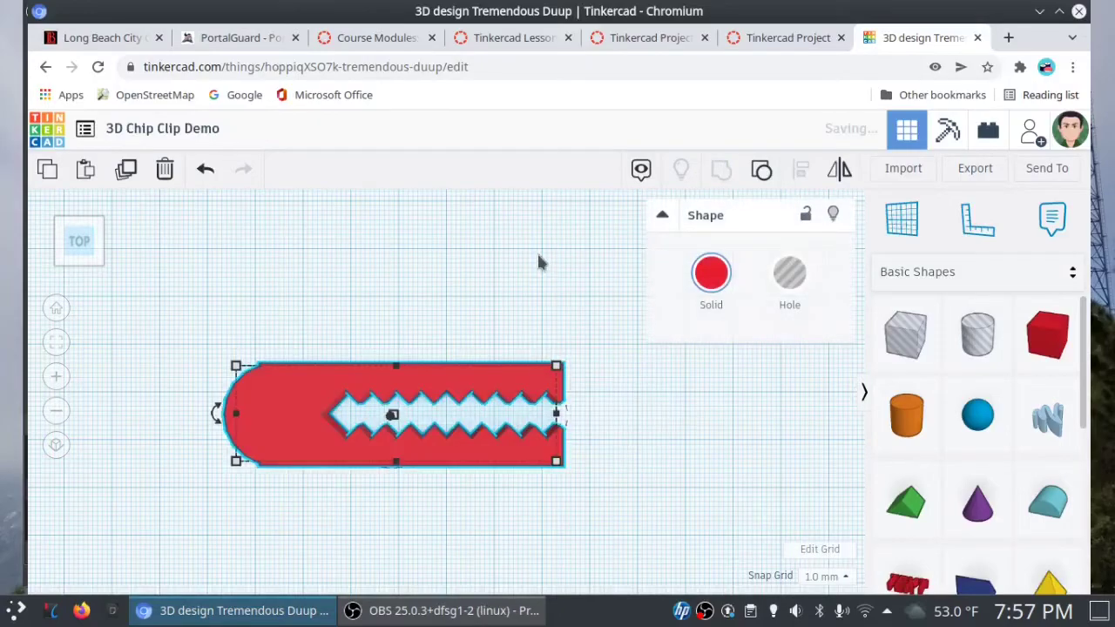
click(538, 261)
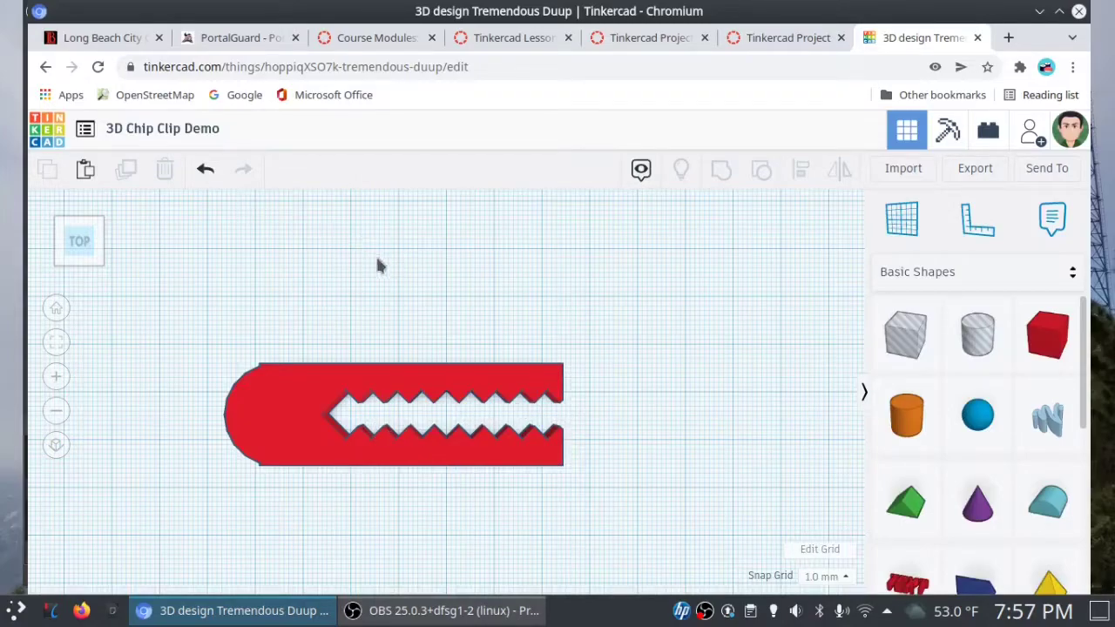
Try ungrouping and making the zigzag solid, then undo both changes.
drag(170, 320, 597, 518)
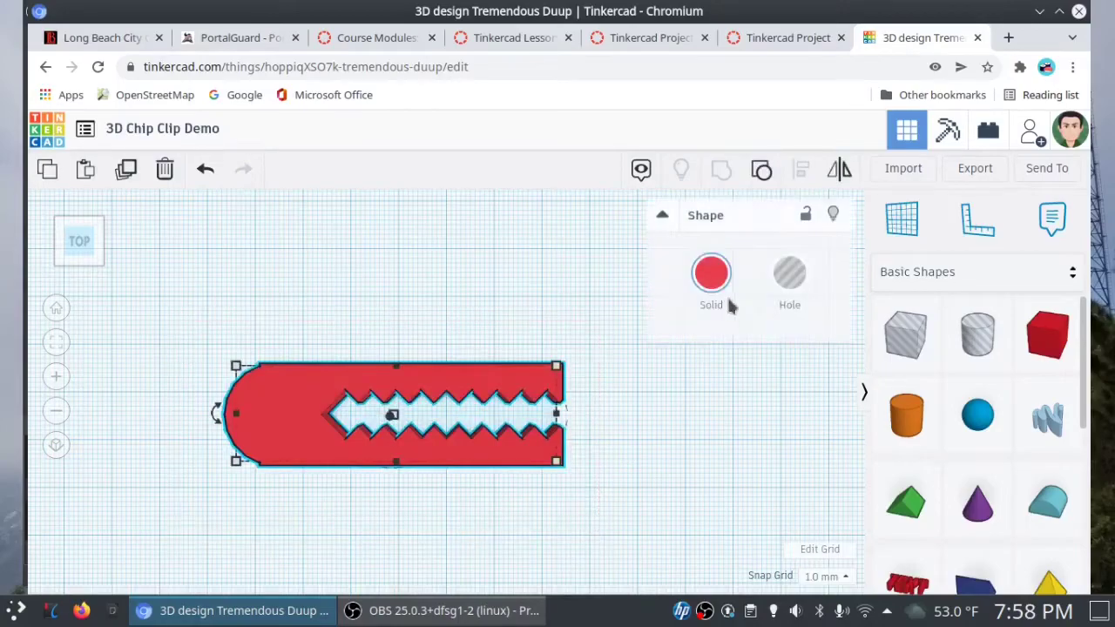
click(764, 175)
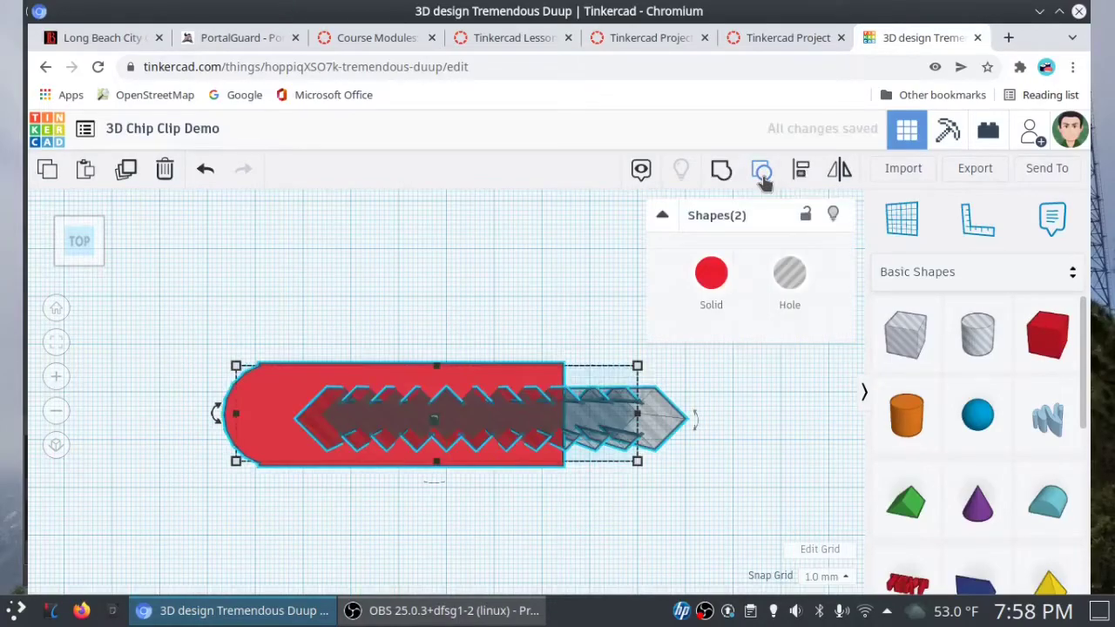
click(706, 277)
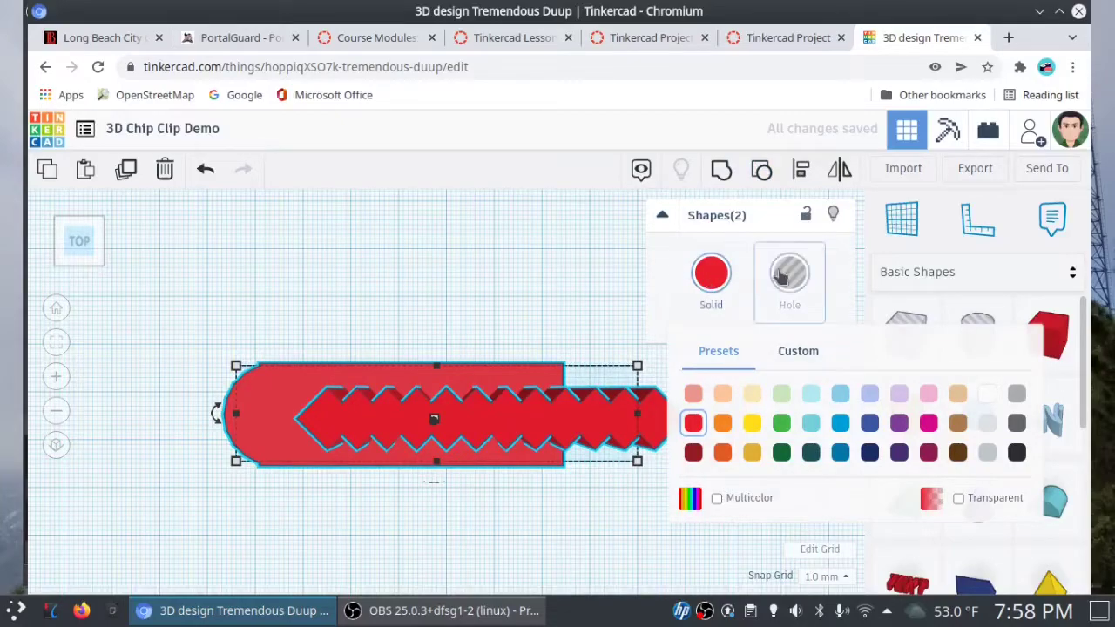
click(206, 172)
click(207, 172)
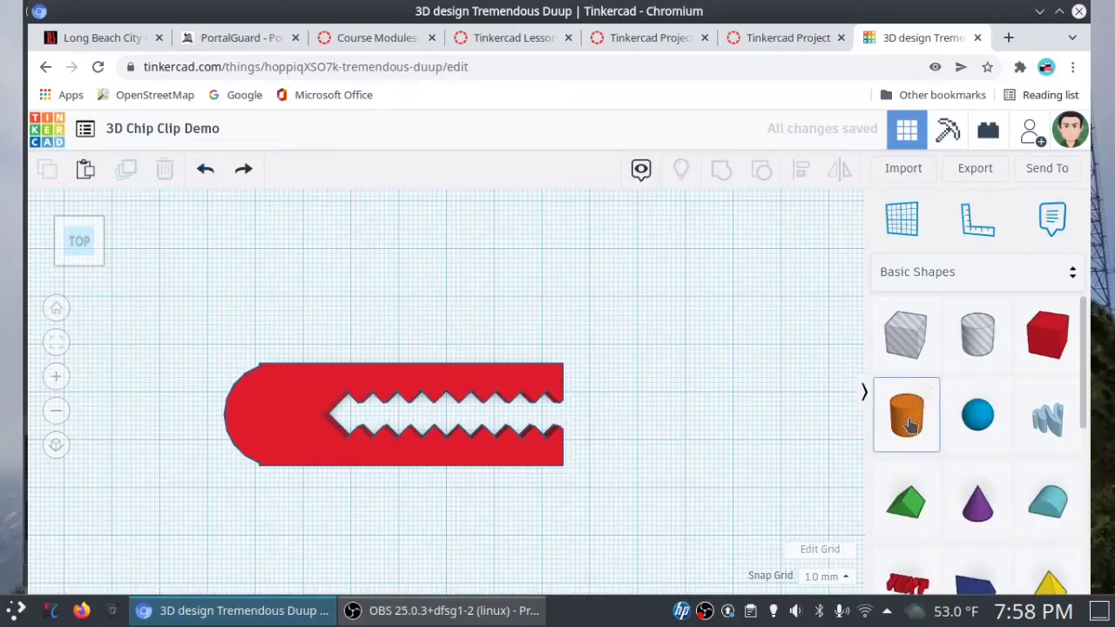
Add a cylinder, resize it to 5 × 5 mm, and move it onto the clip's rounded end.
drag(909, 425, 285, 302)
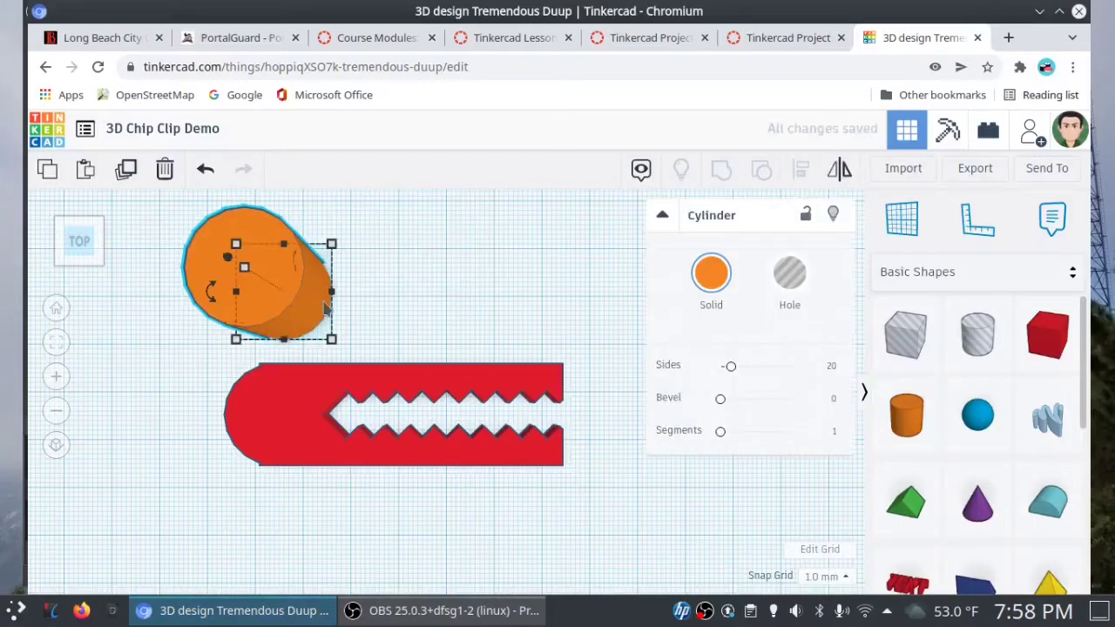
mouse_move(331, 340)
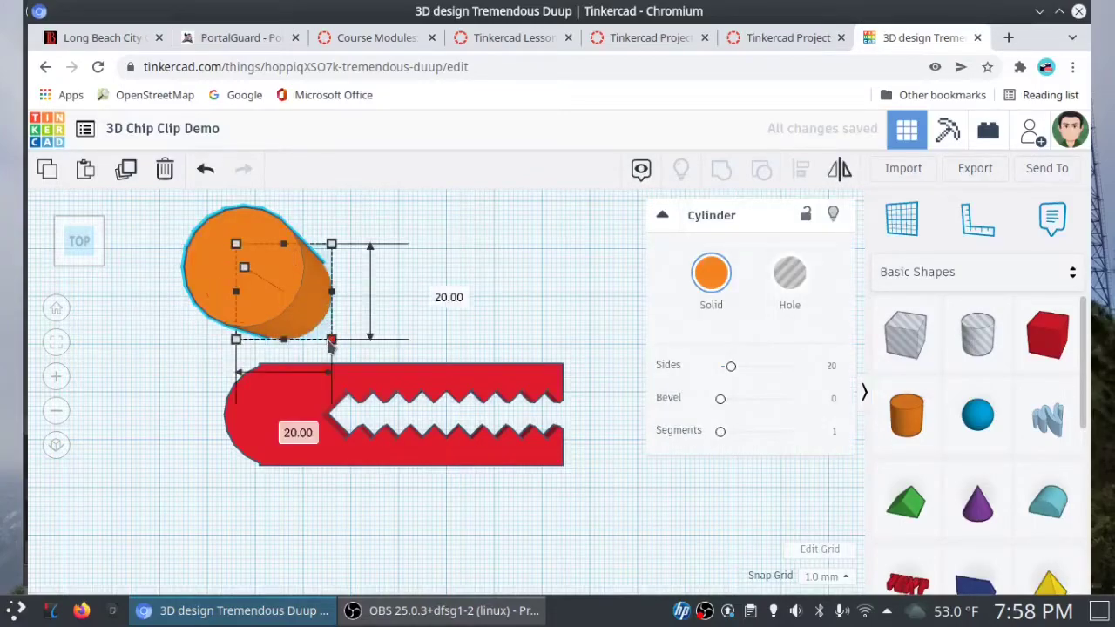
click(428, 293)
text(5)
key(Return)
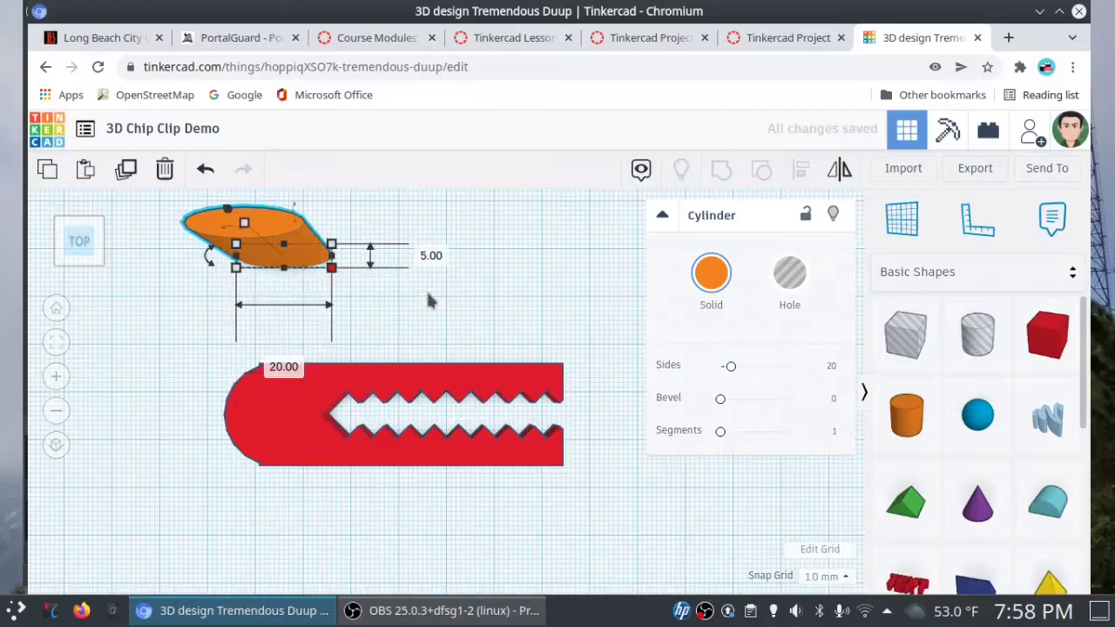
click(280, 368)
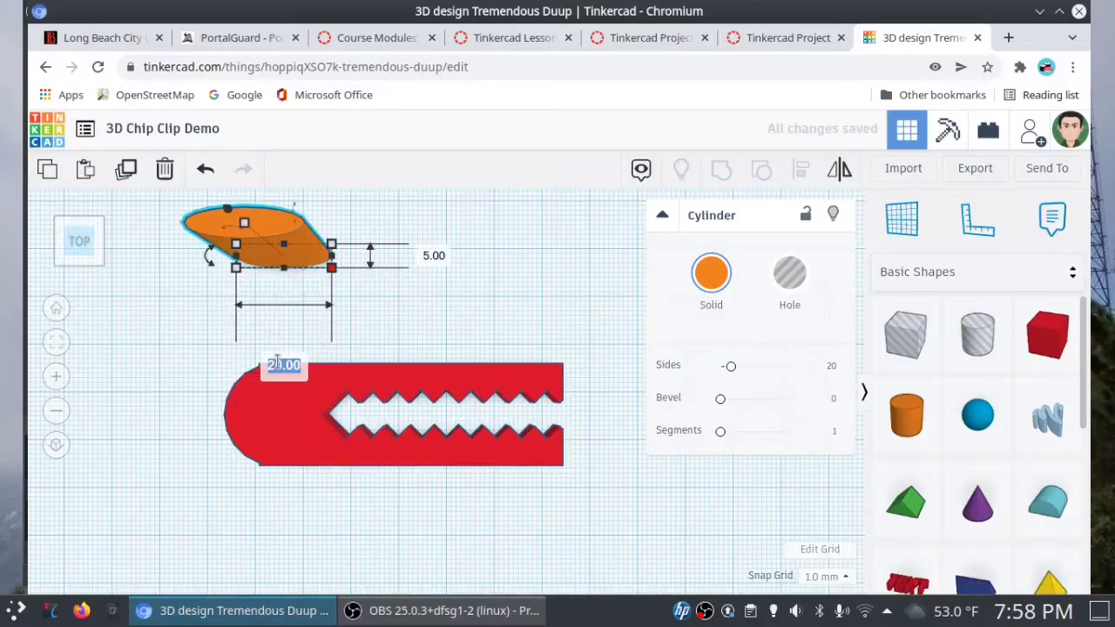
text(5)
key(Return)
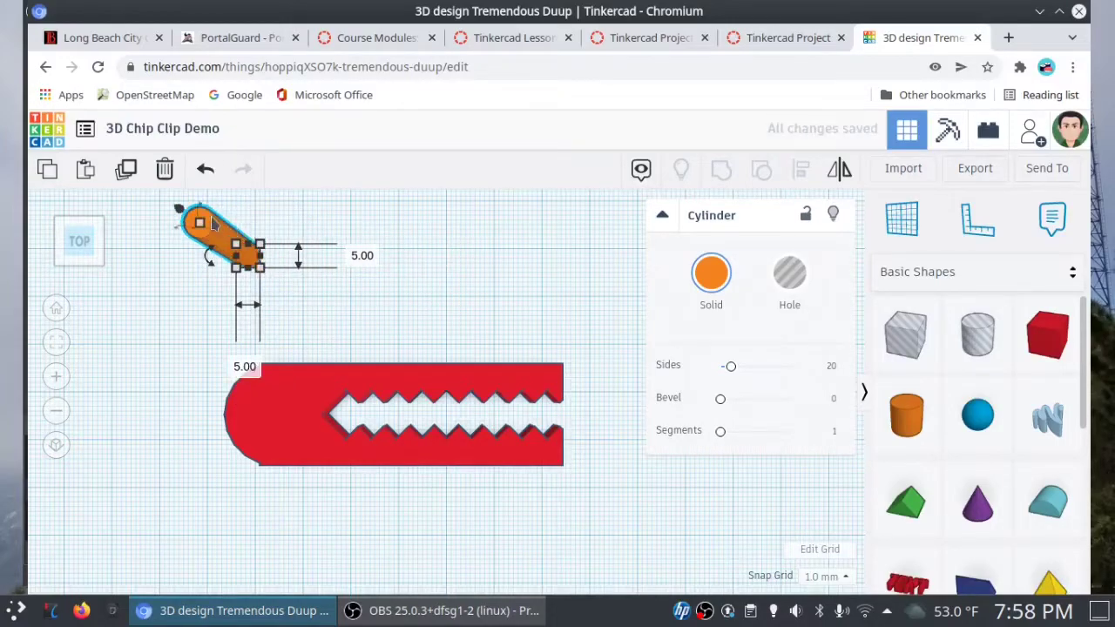
drag(209, 228, 268, 409)
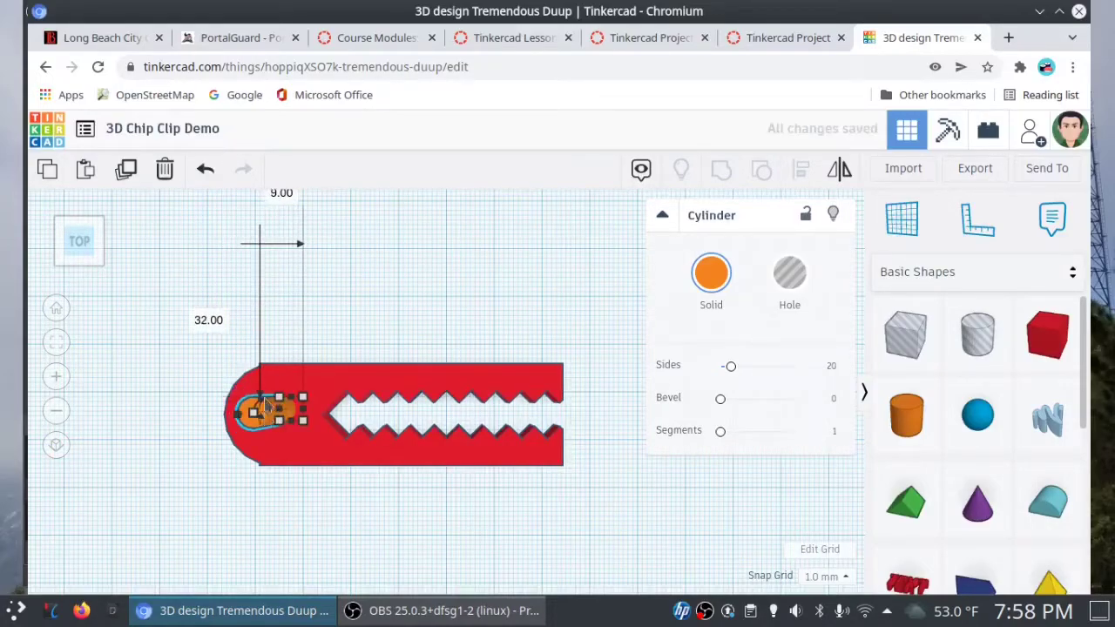
Align the small cylinder to the clip's vertical centre and group the two together.
click(341, 326)
drag(175, 314, 577, 514)
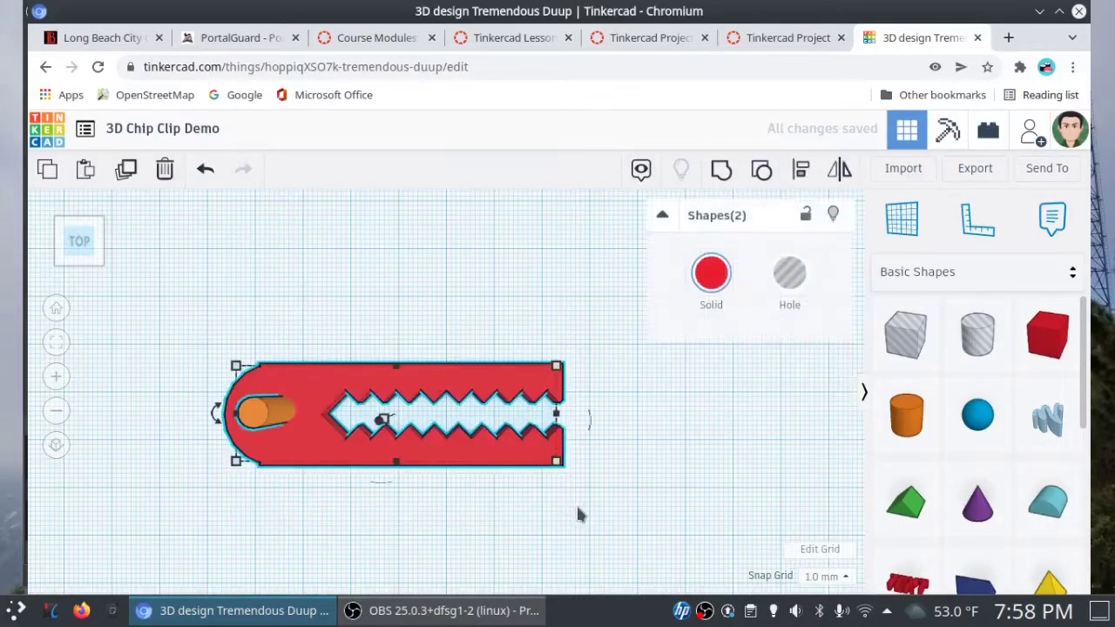
click(805, 176)
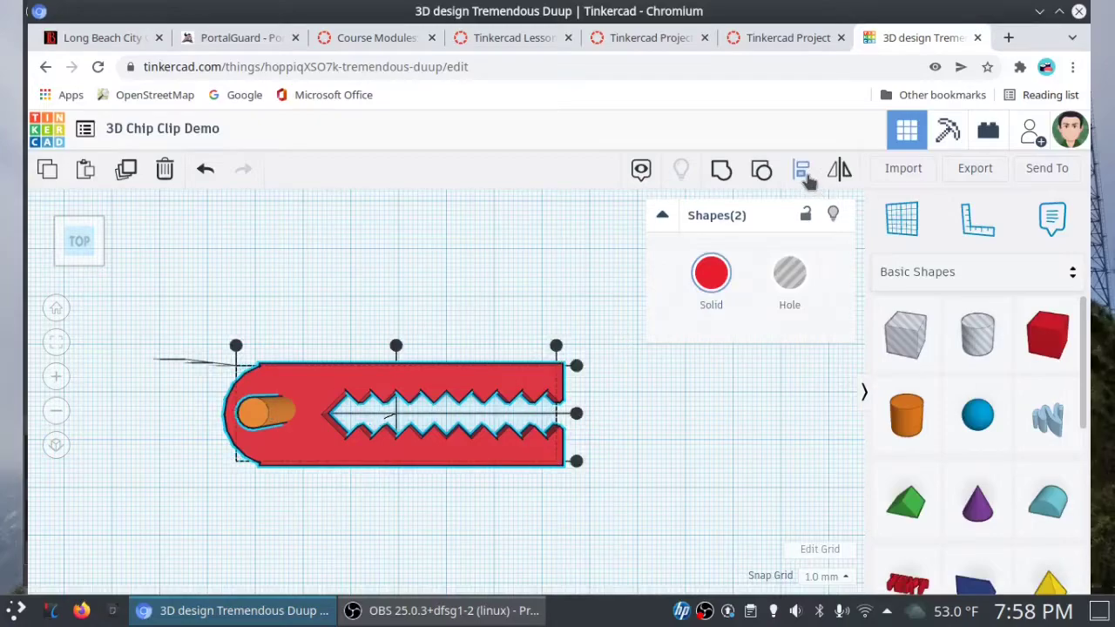
click(577, 414)
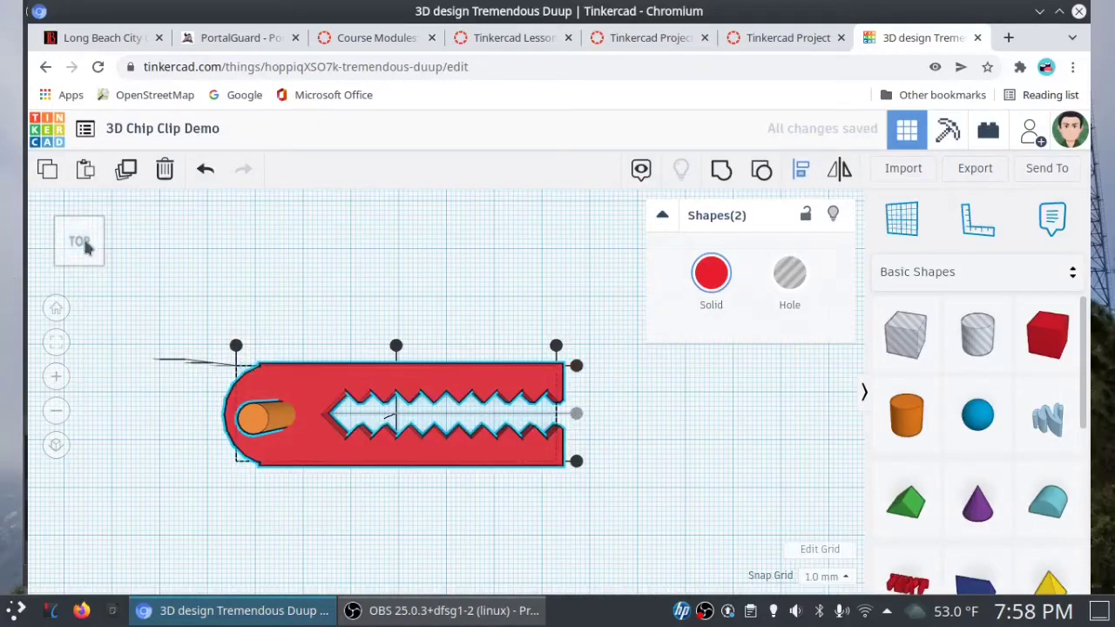
drag(96, 247, 612, 528)
click(168, 281)
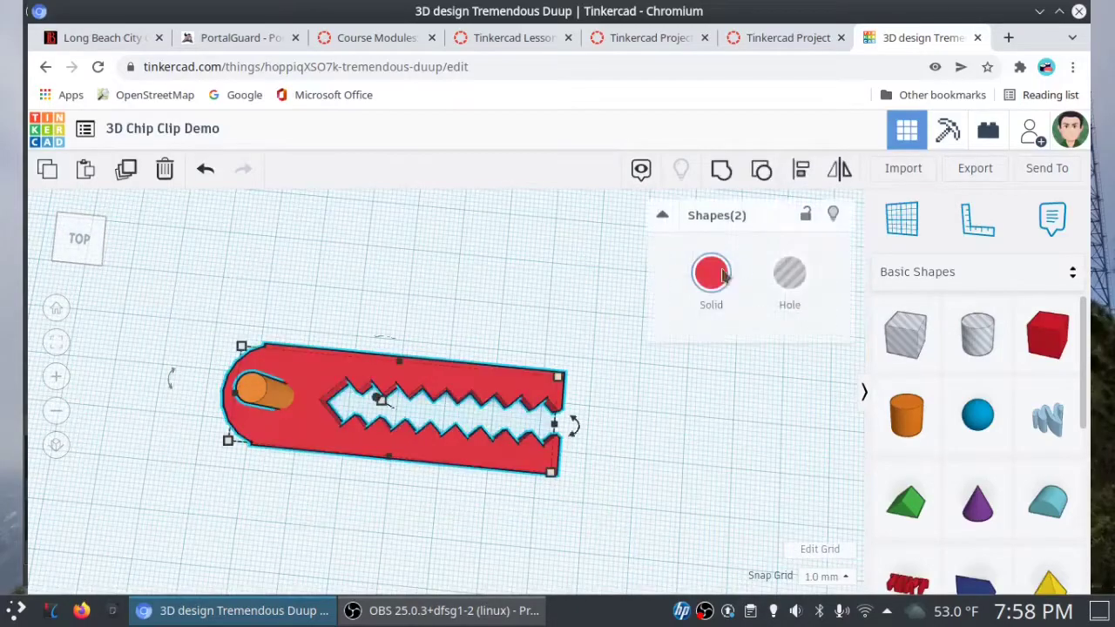
click(721, 169)
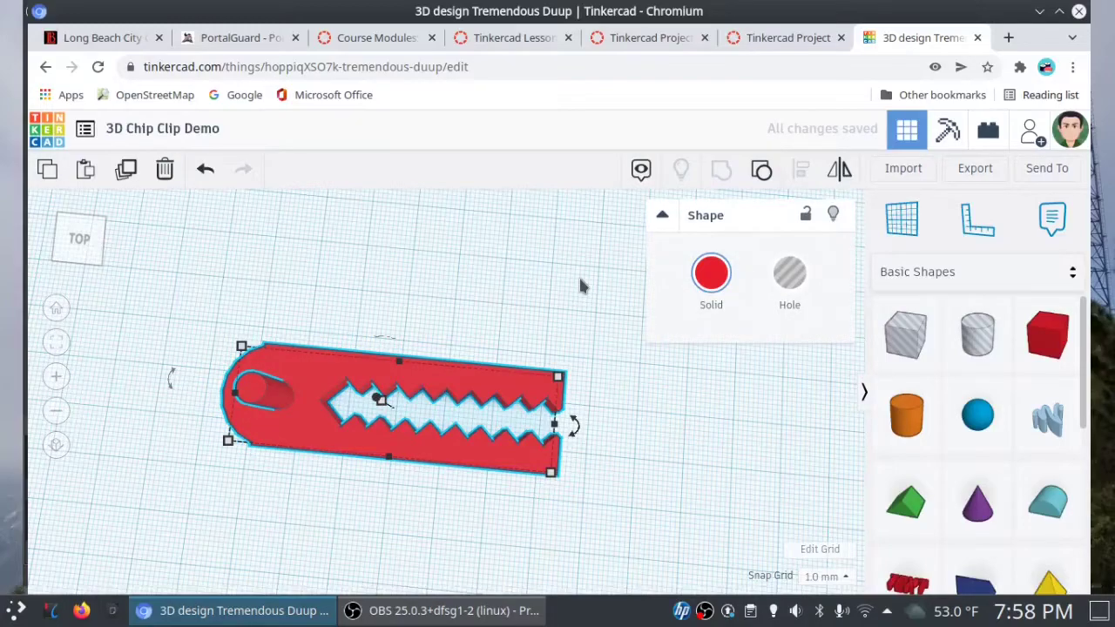
Undo the earlier grouping and turn the cylinder into a hole.
click(201, 174)
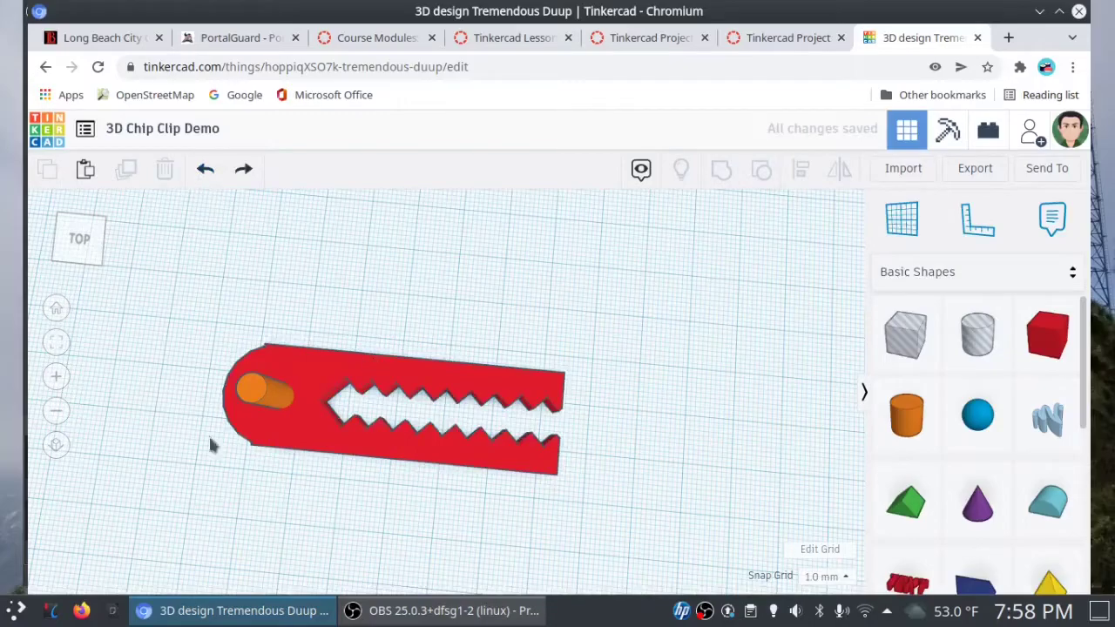
click(249, 397)
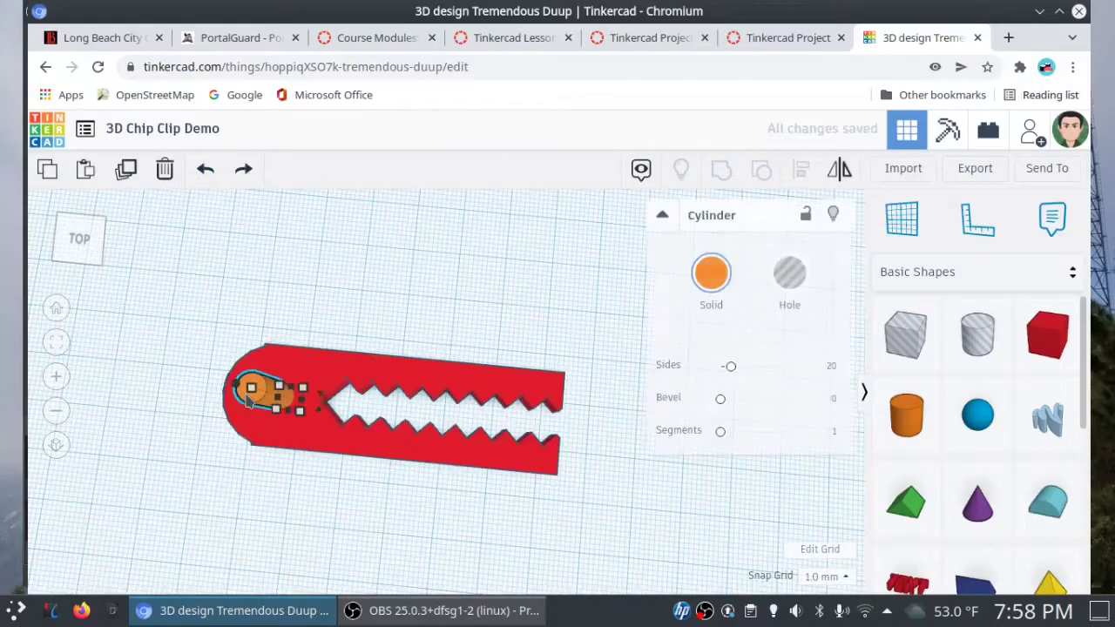
click(794, 275)
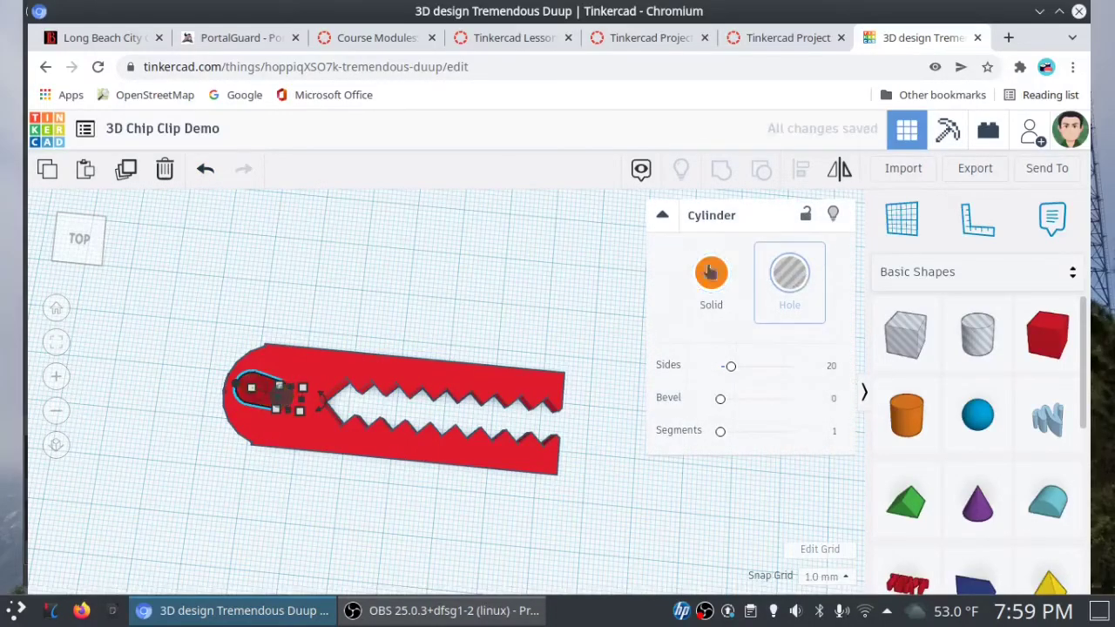
click(264, 271)
Group the red clip with the cylinder hole to punch the hanging hole, then view from the top.
drag(175, 279, 602, 510)
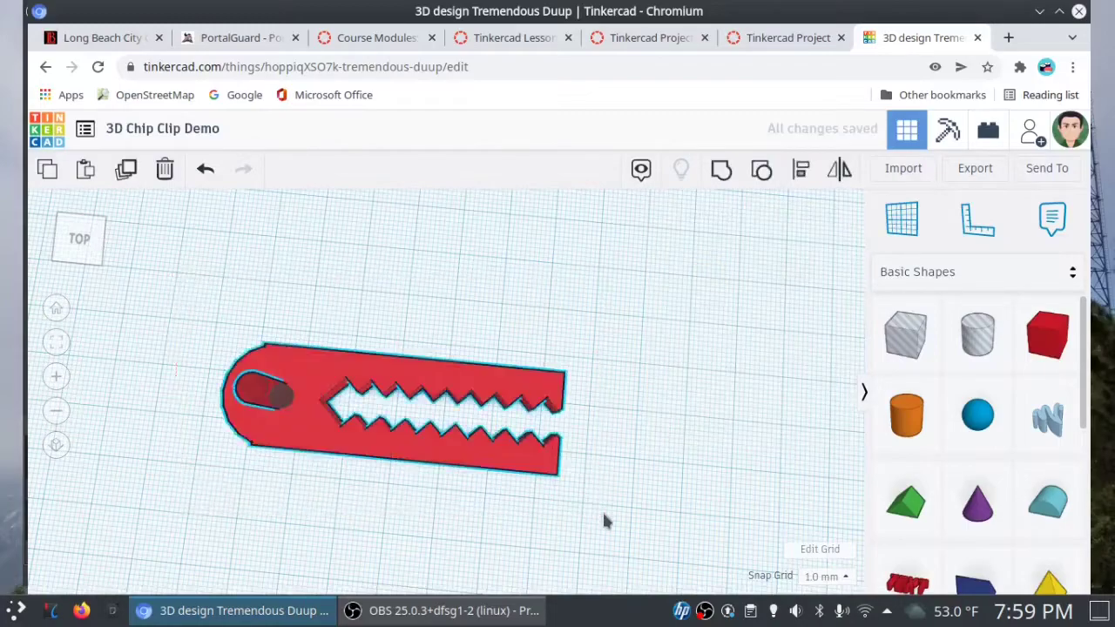
click(721, 170)
click(469, 225)
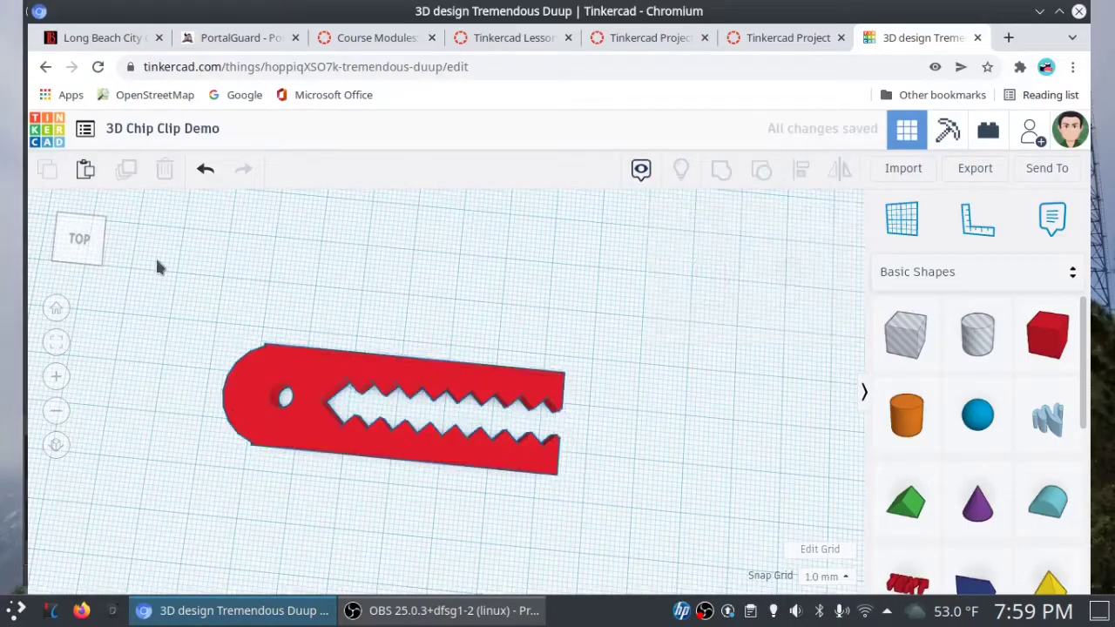
click(75, 247)
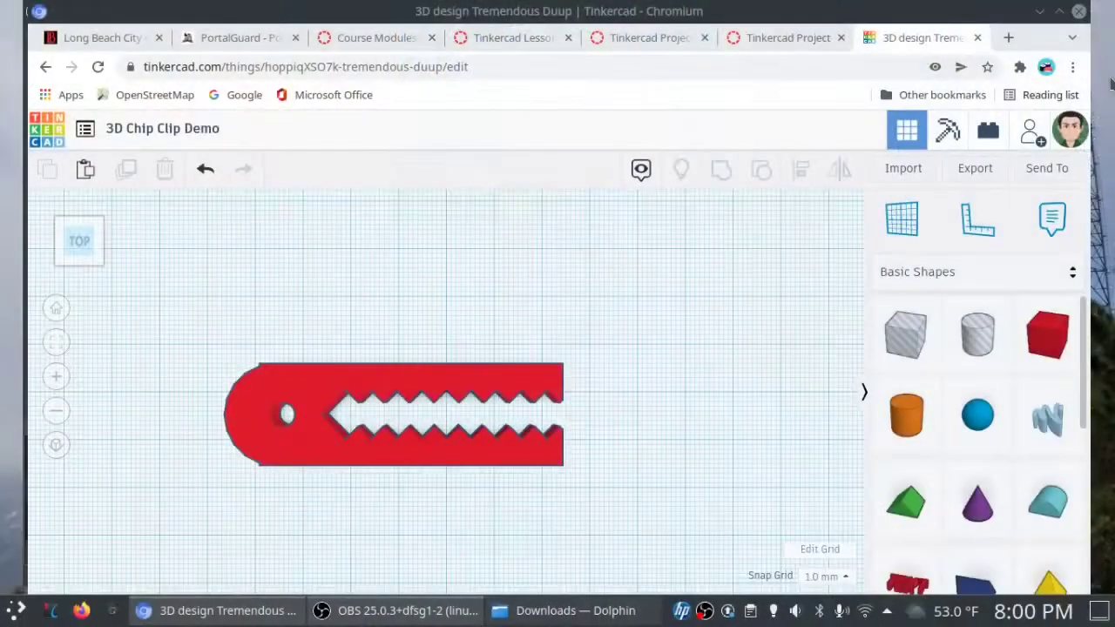
Export the design as a .STL file for 3D printing.
click(969, 168)
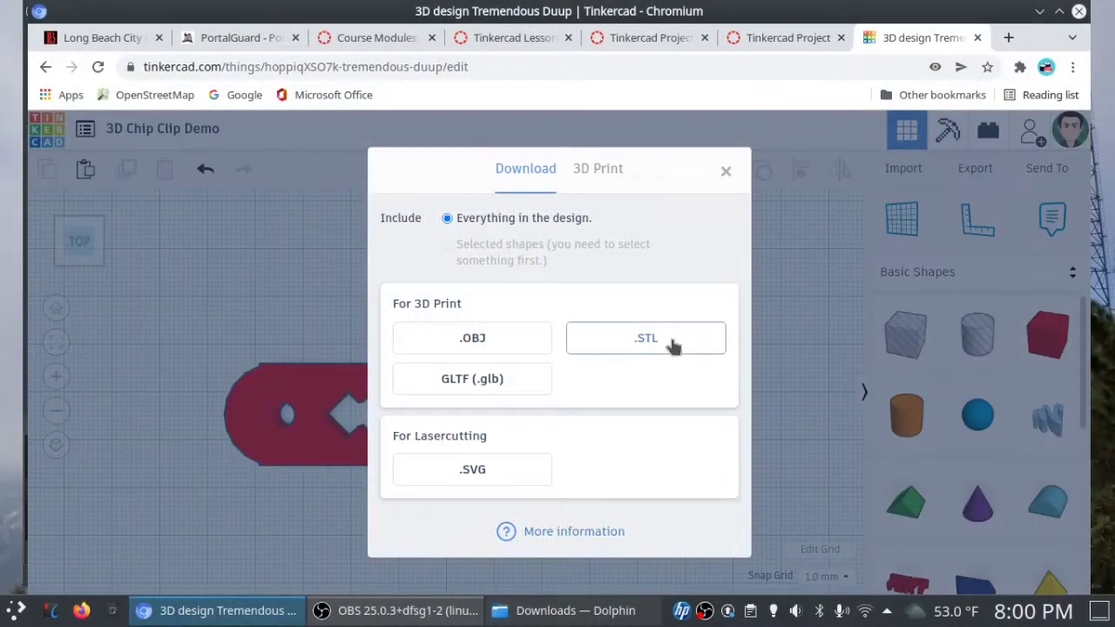
click(645, 338)
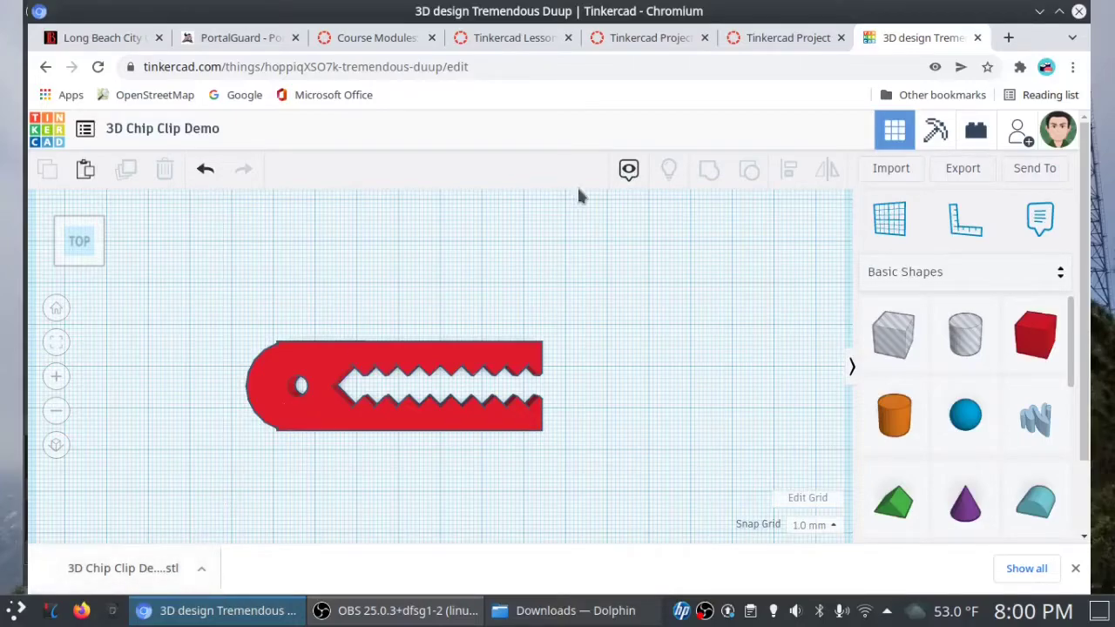
Return to the dashboard, where 3D Chip Clip Demo now heads My recent designs.
click(52, 129)
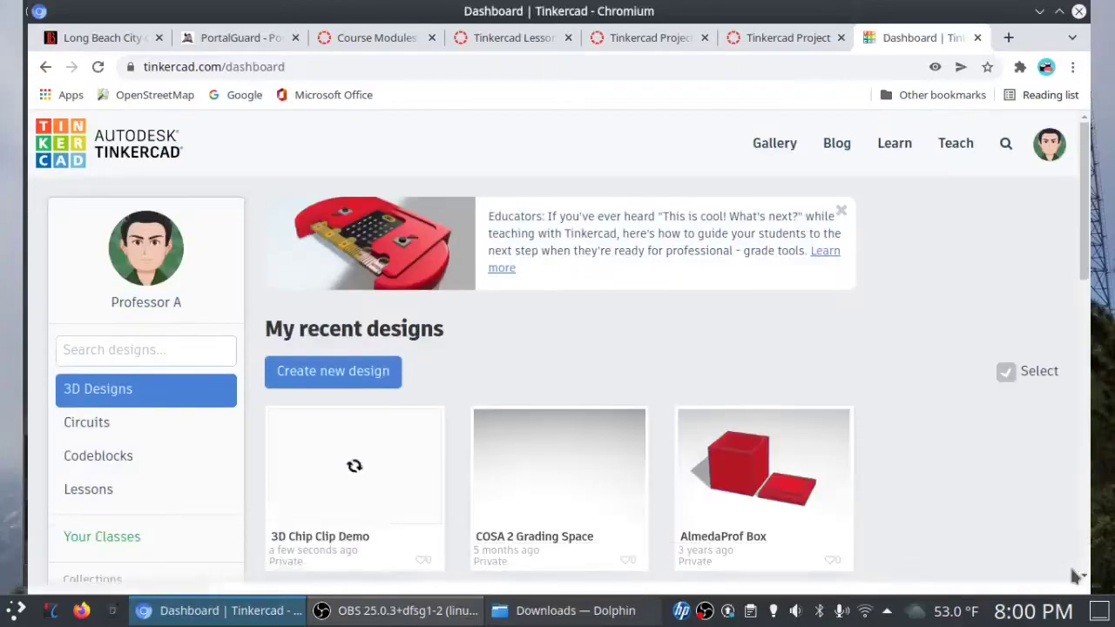
mouse_move(342, 478)
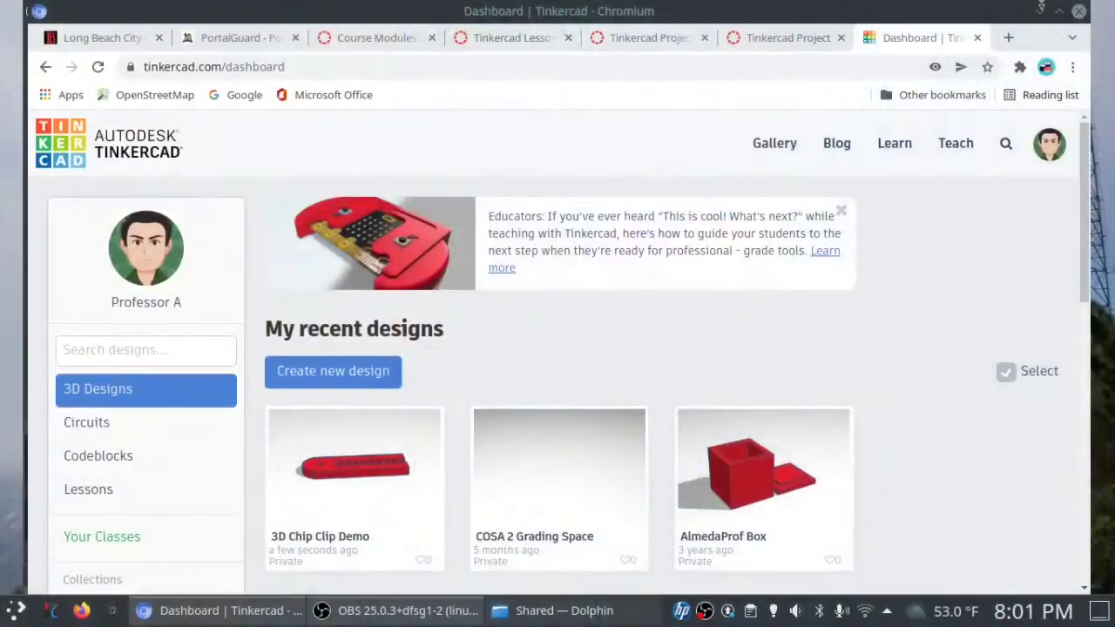
Bring The Project section on page 2 of the Tinkercad Lesson PDF into view, showing items 6 and 7.
click(514, 37)
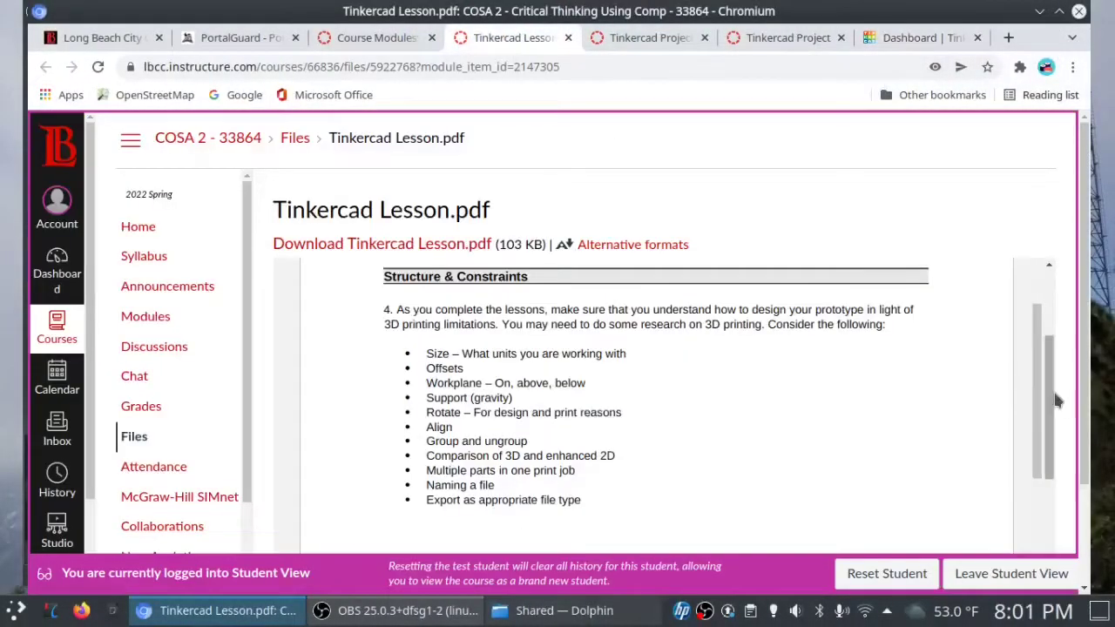
drag(1048, 383, 1036, 310)
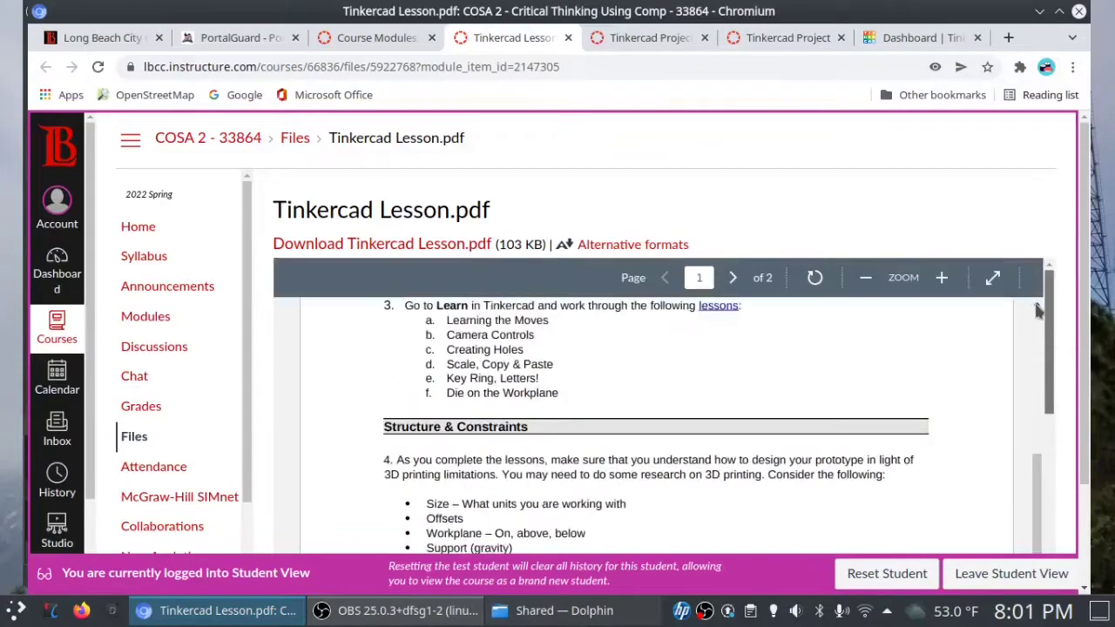
click(733, 280)
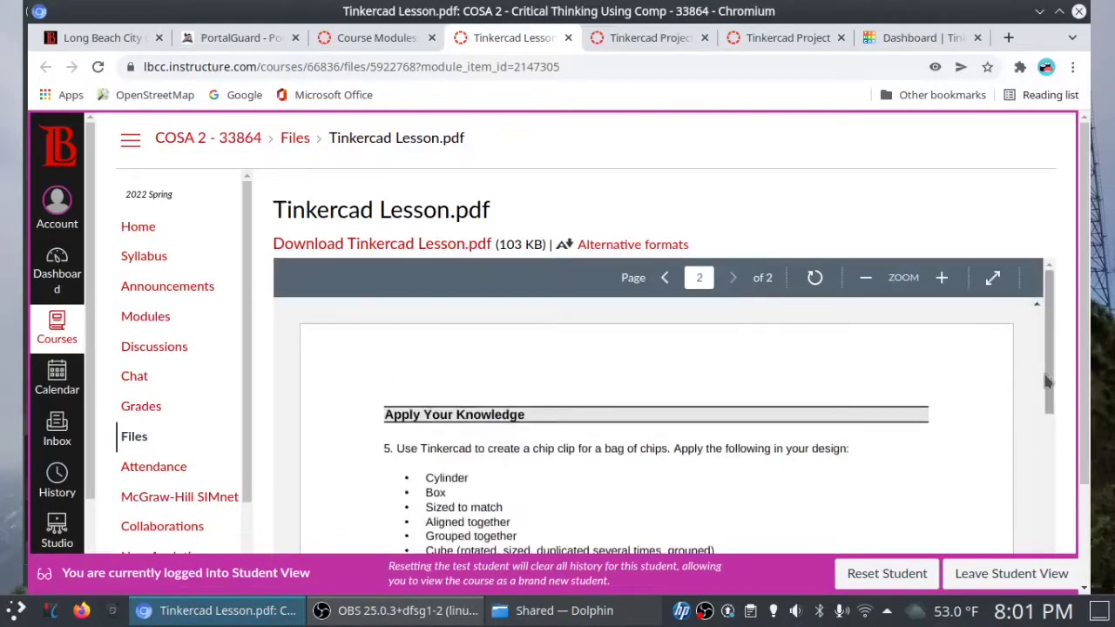
drag(1051, 376, 1061, 532)
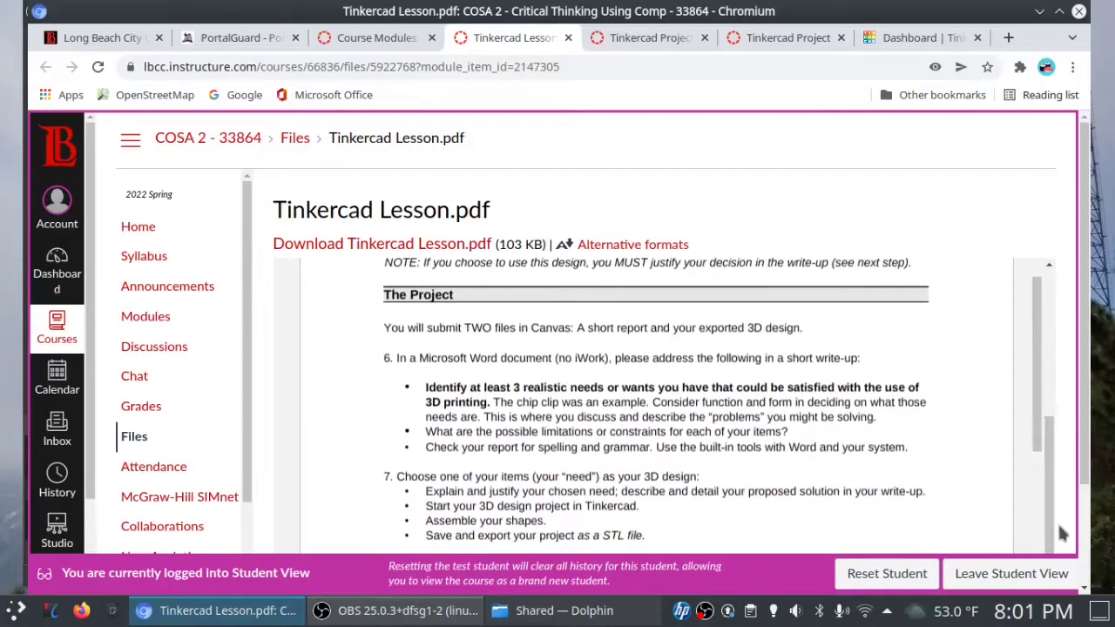
drag(1089, 464, 1085, 494)
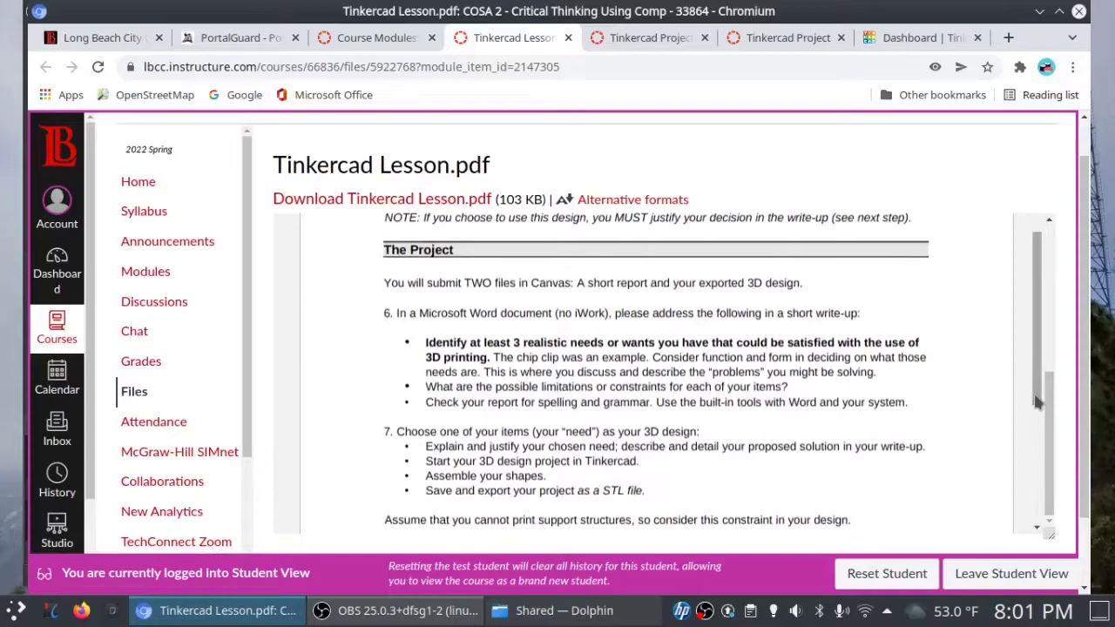
drag(1037, 400, 1031, 421)
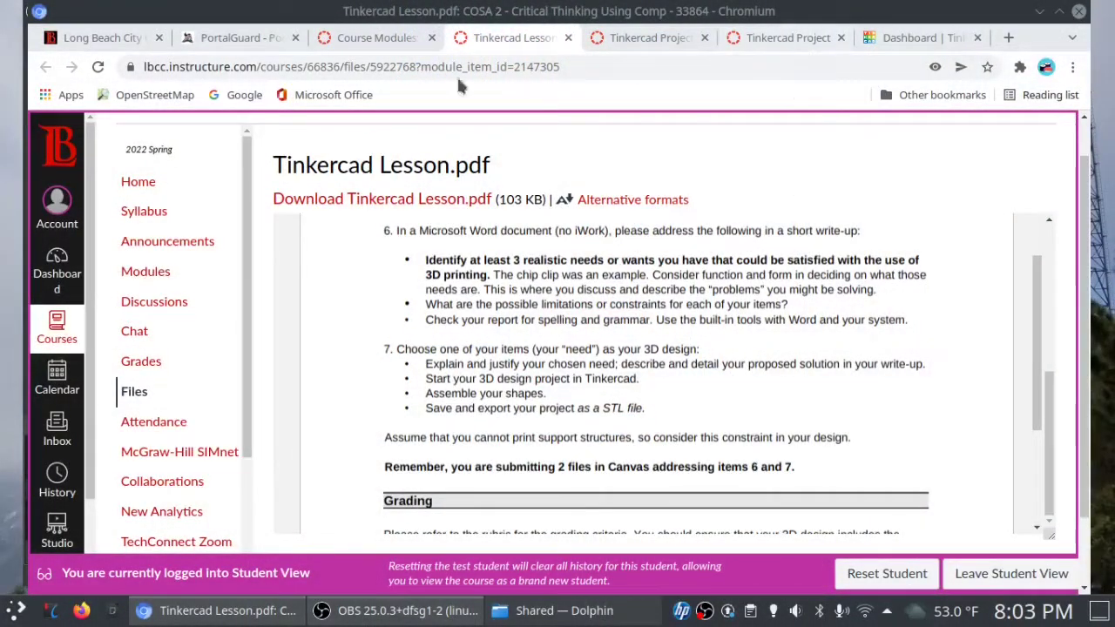
Open the Tinkercad Project assignment from Course Modules and start a submission.
click(353, 36)
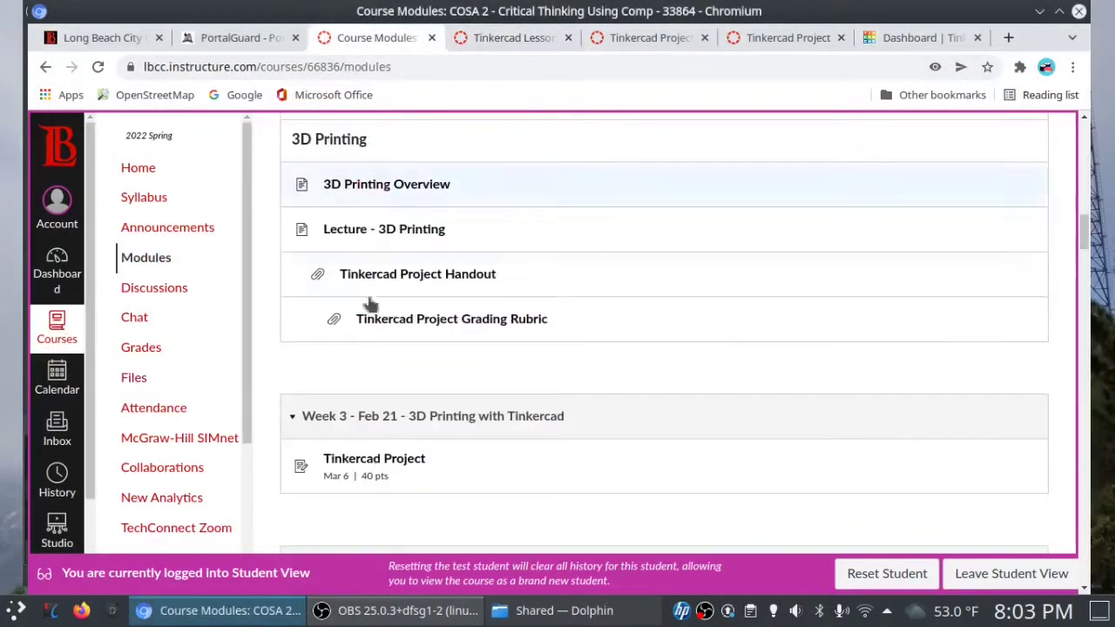
click(754, 38)
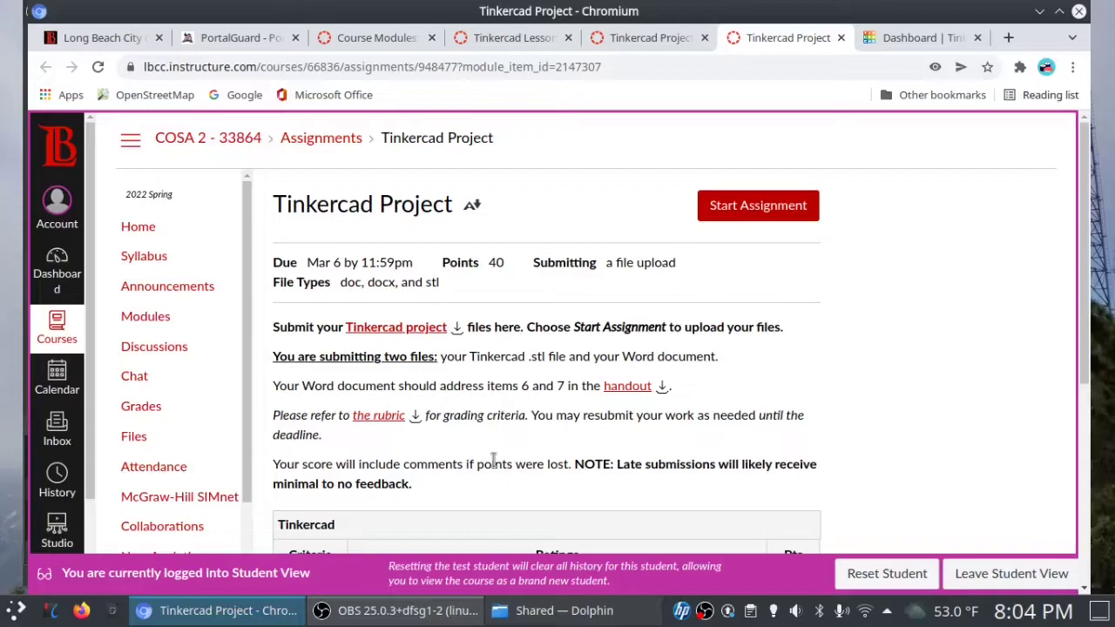
click(756, 209)
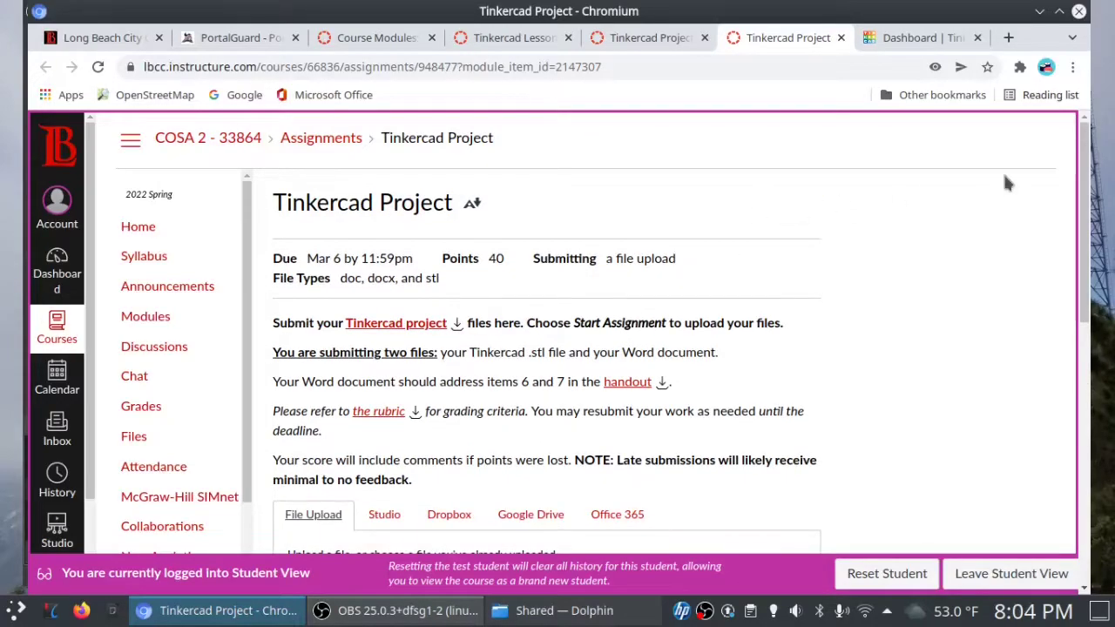
drag(1089, 199, 1089, 286)
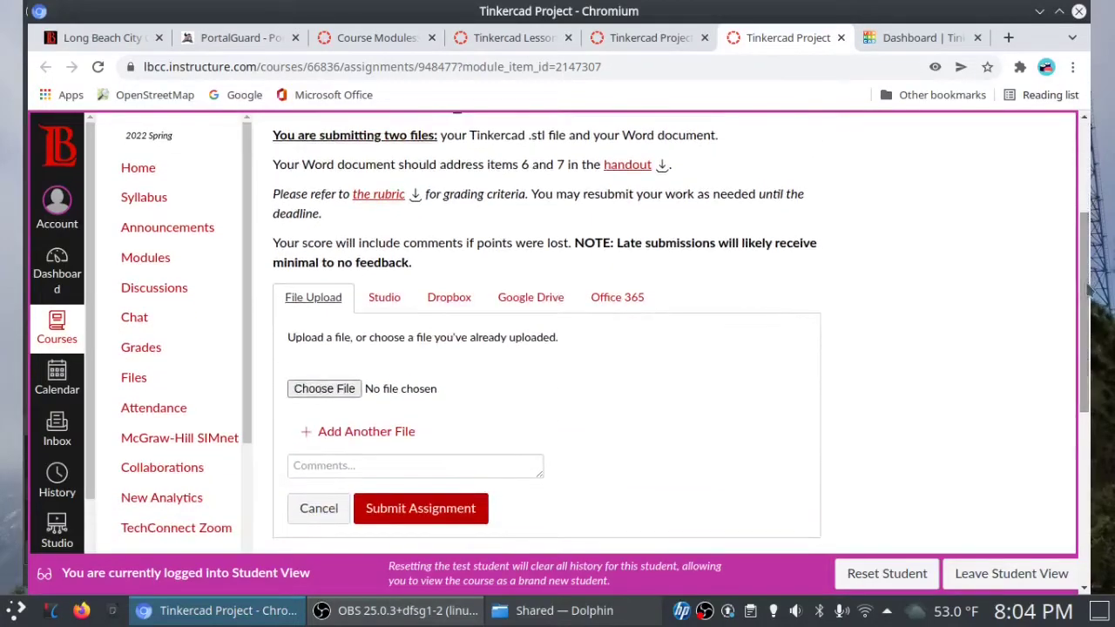
Attach Writeup.docx from the Shared folder to the submission.
click(318, 389)
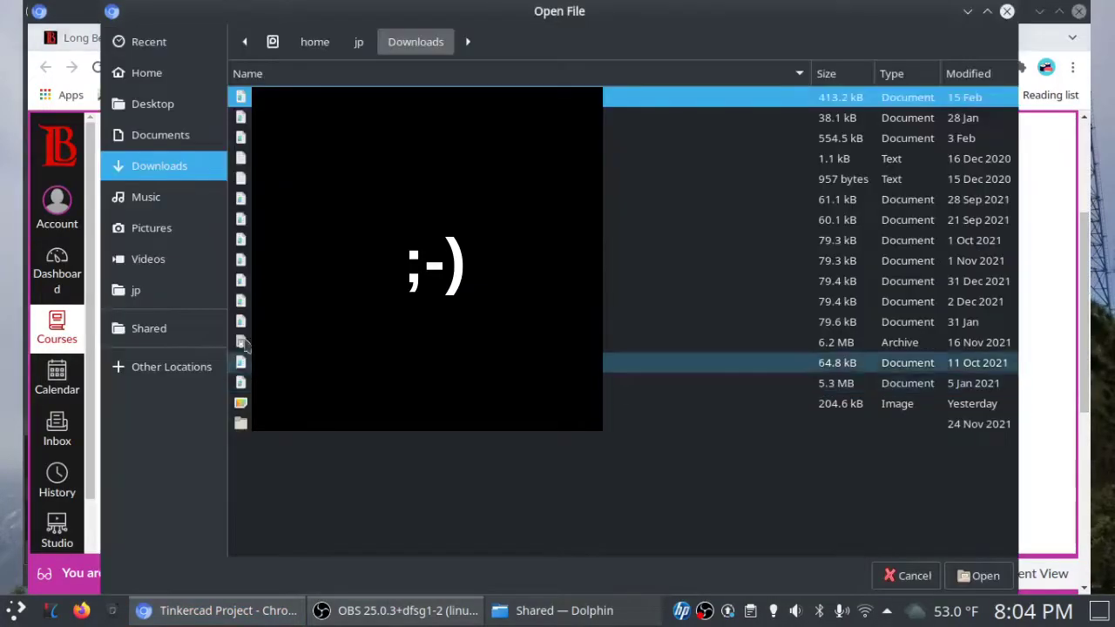
click(151, 328)
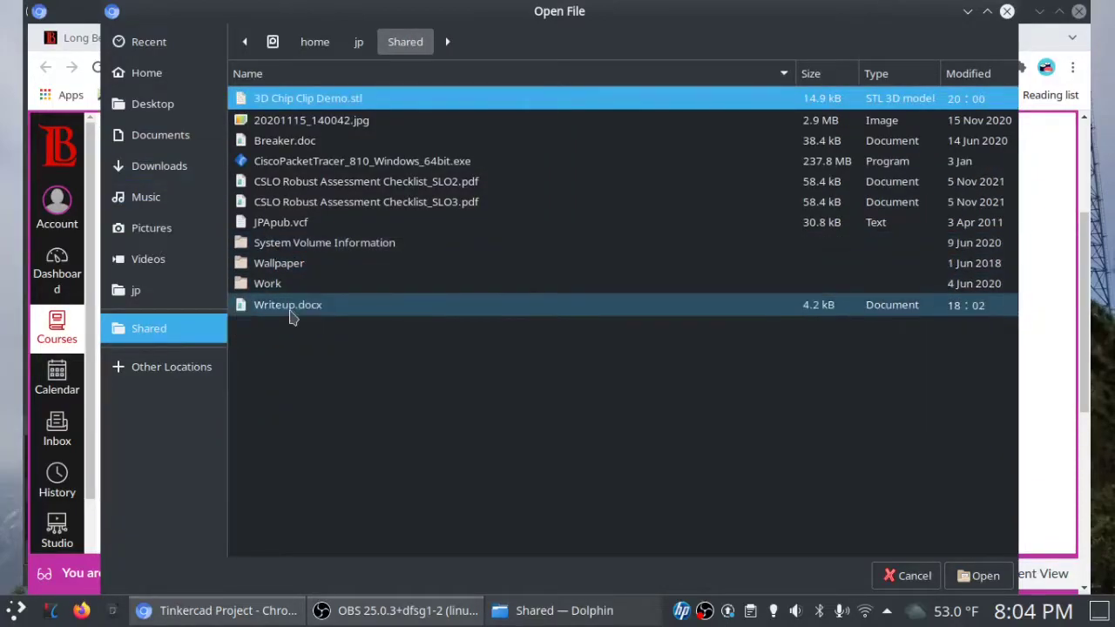
double_click(290, 306)
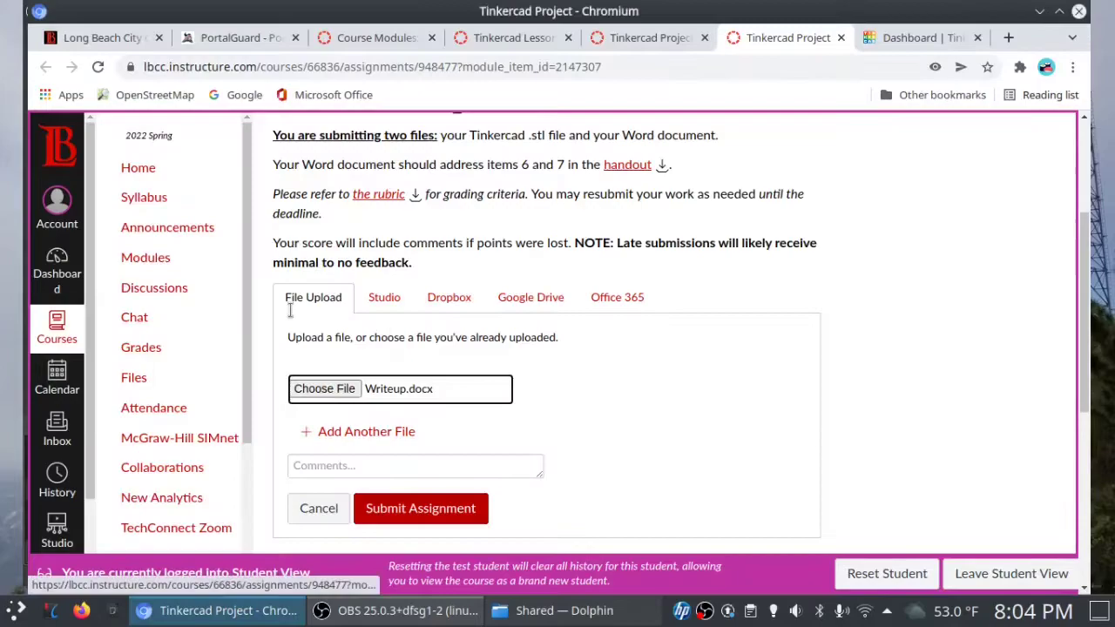
Add 3D Chip Clip Demo.stl as a second file and submit the assignment.
click(366, 432)
click(336, 435)
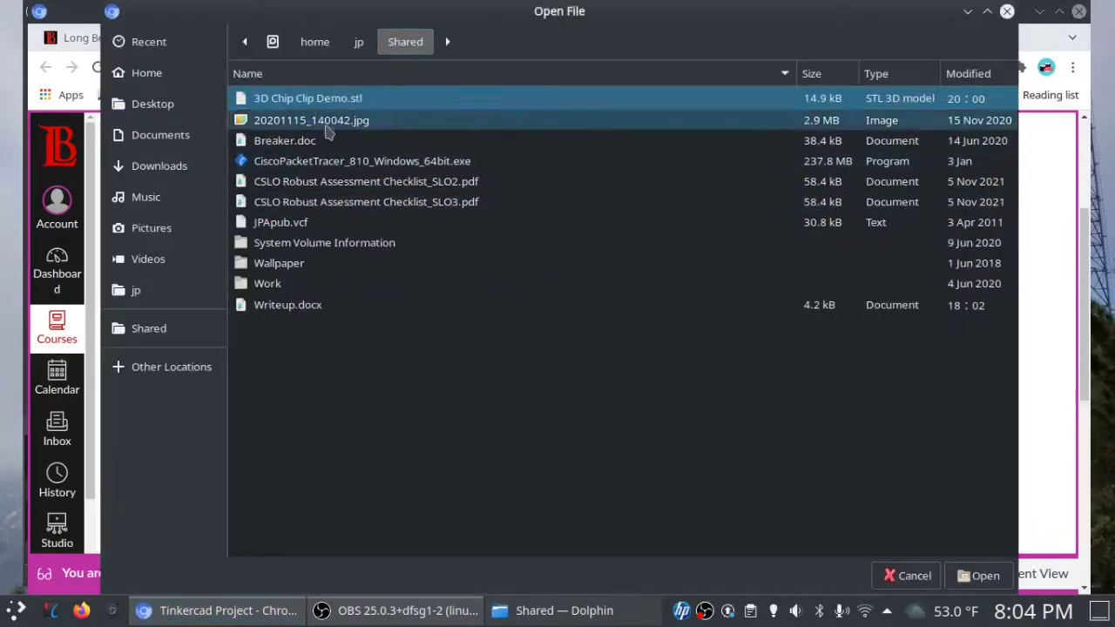
double_click(312, 99)
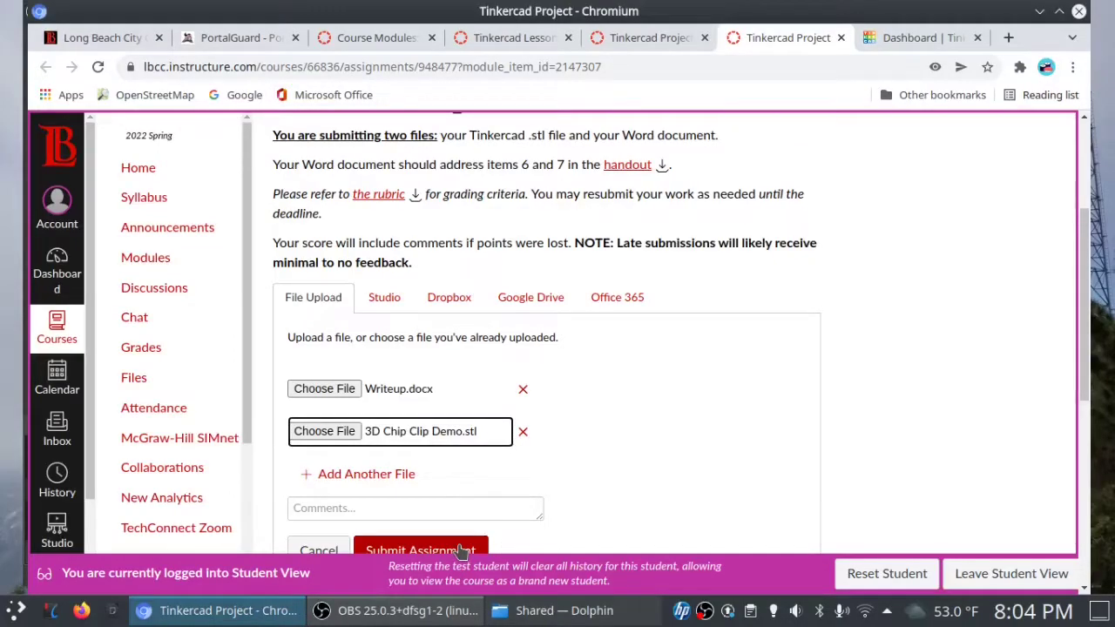
click(421, 551)
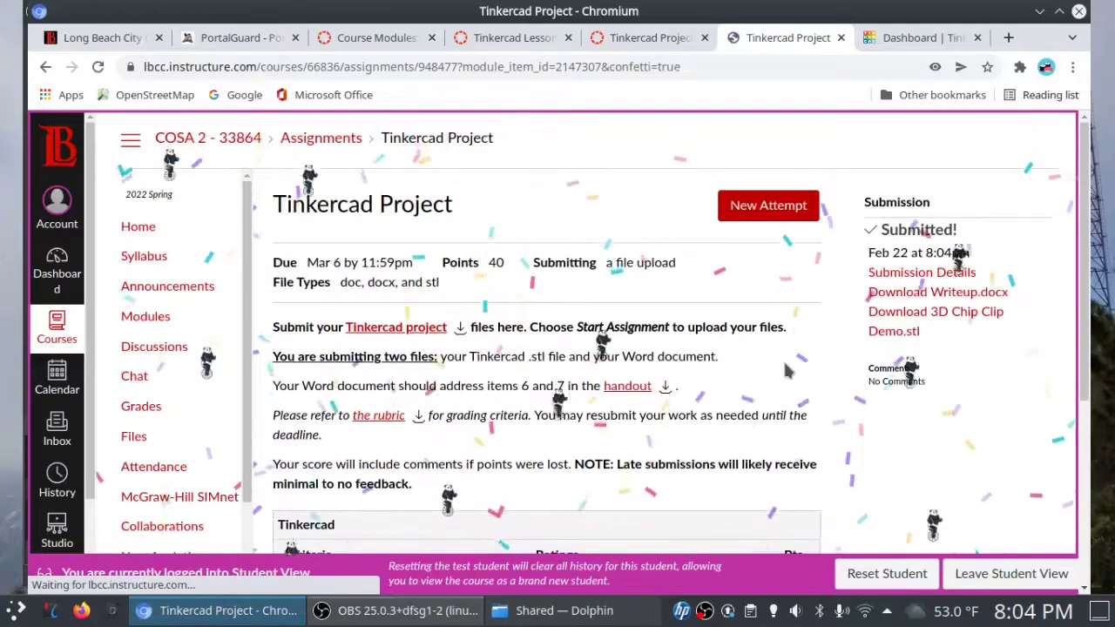
click(915, 40)
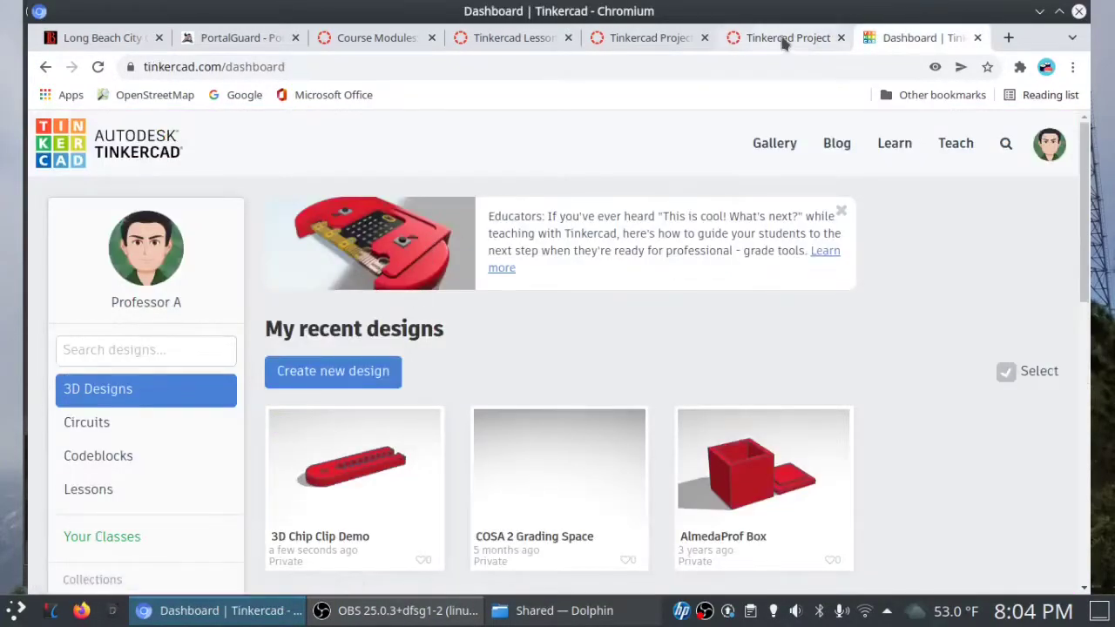
click(775, 39)
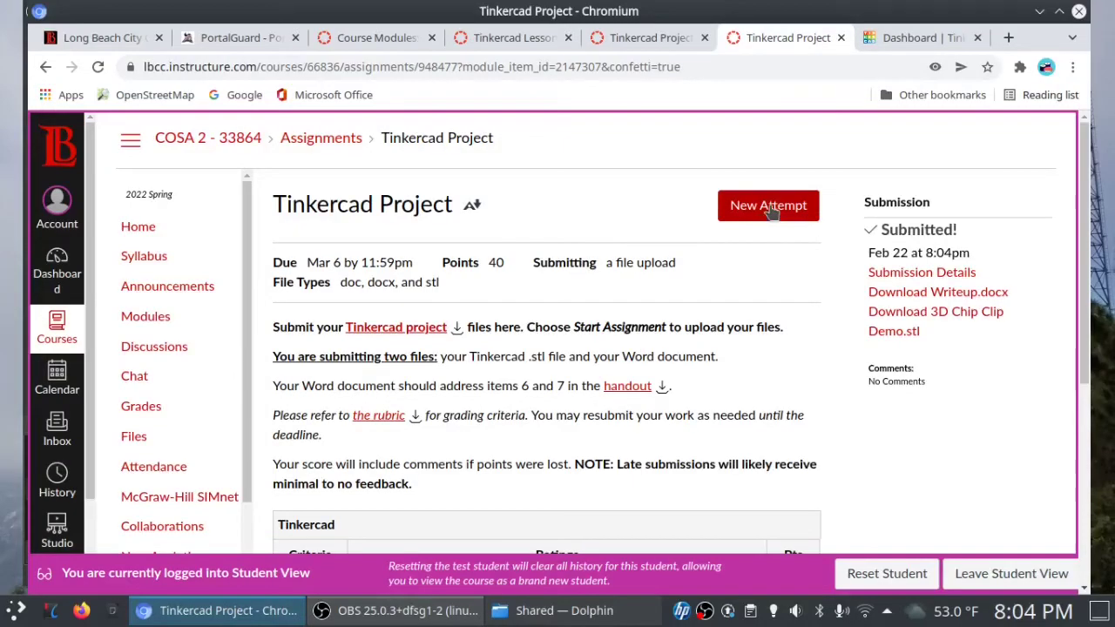